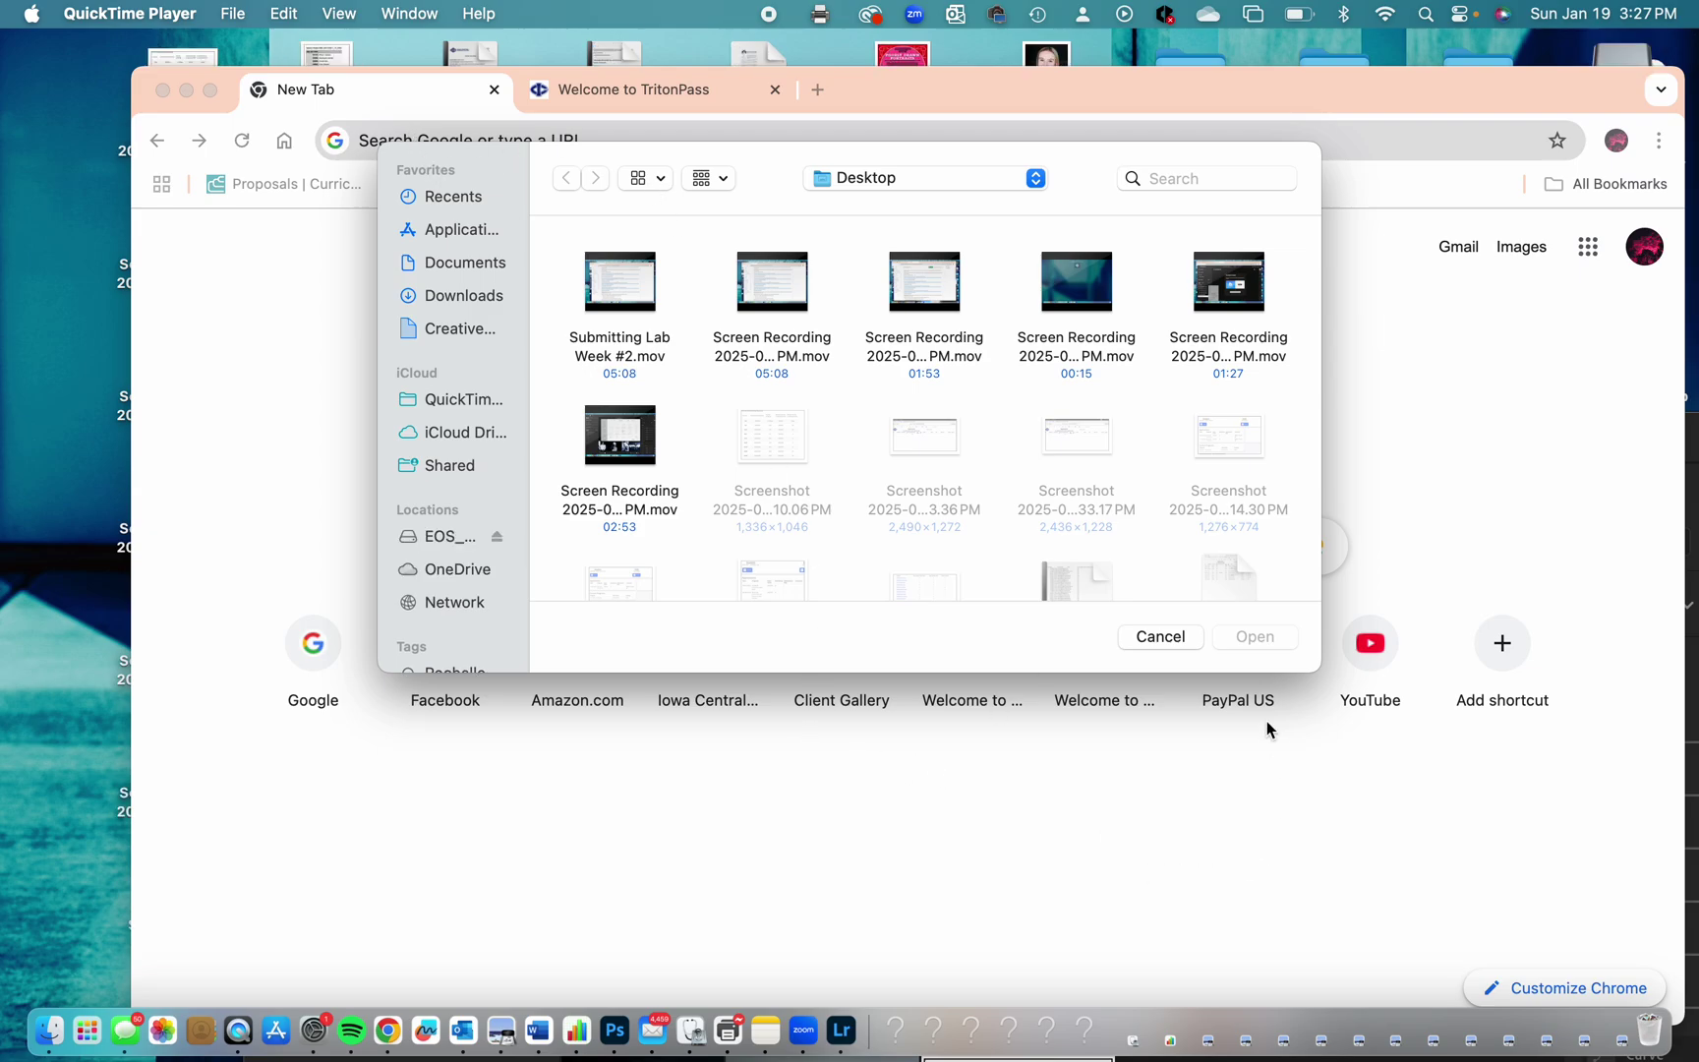
Cancel QuickTime Player's Open dialog without opening any recording.
left_click(1161, 637)
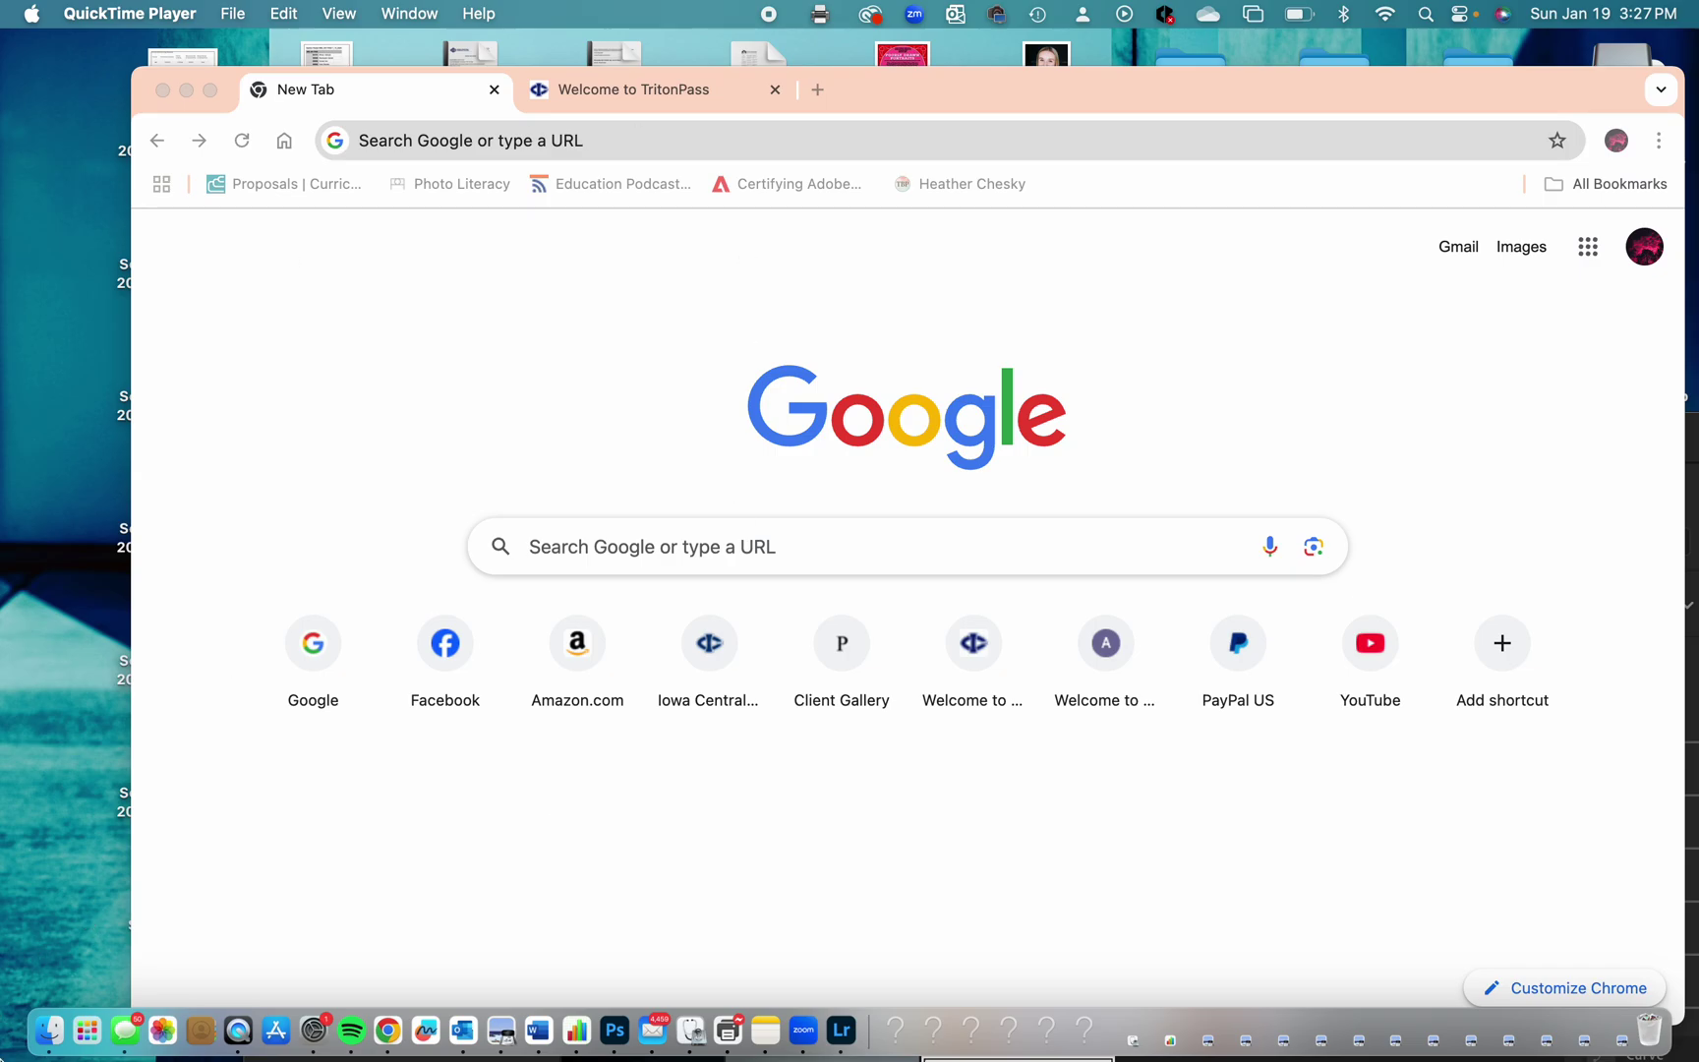
Open a Finder window and scroll the sidebar down to the EOS_DIGITAL card under Locations.
left_click(45, 1032)
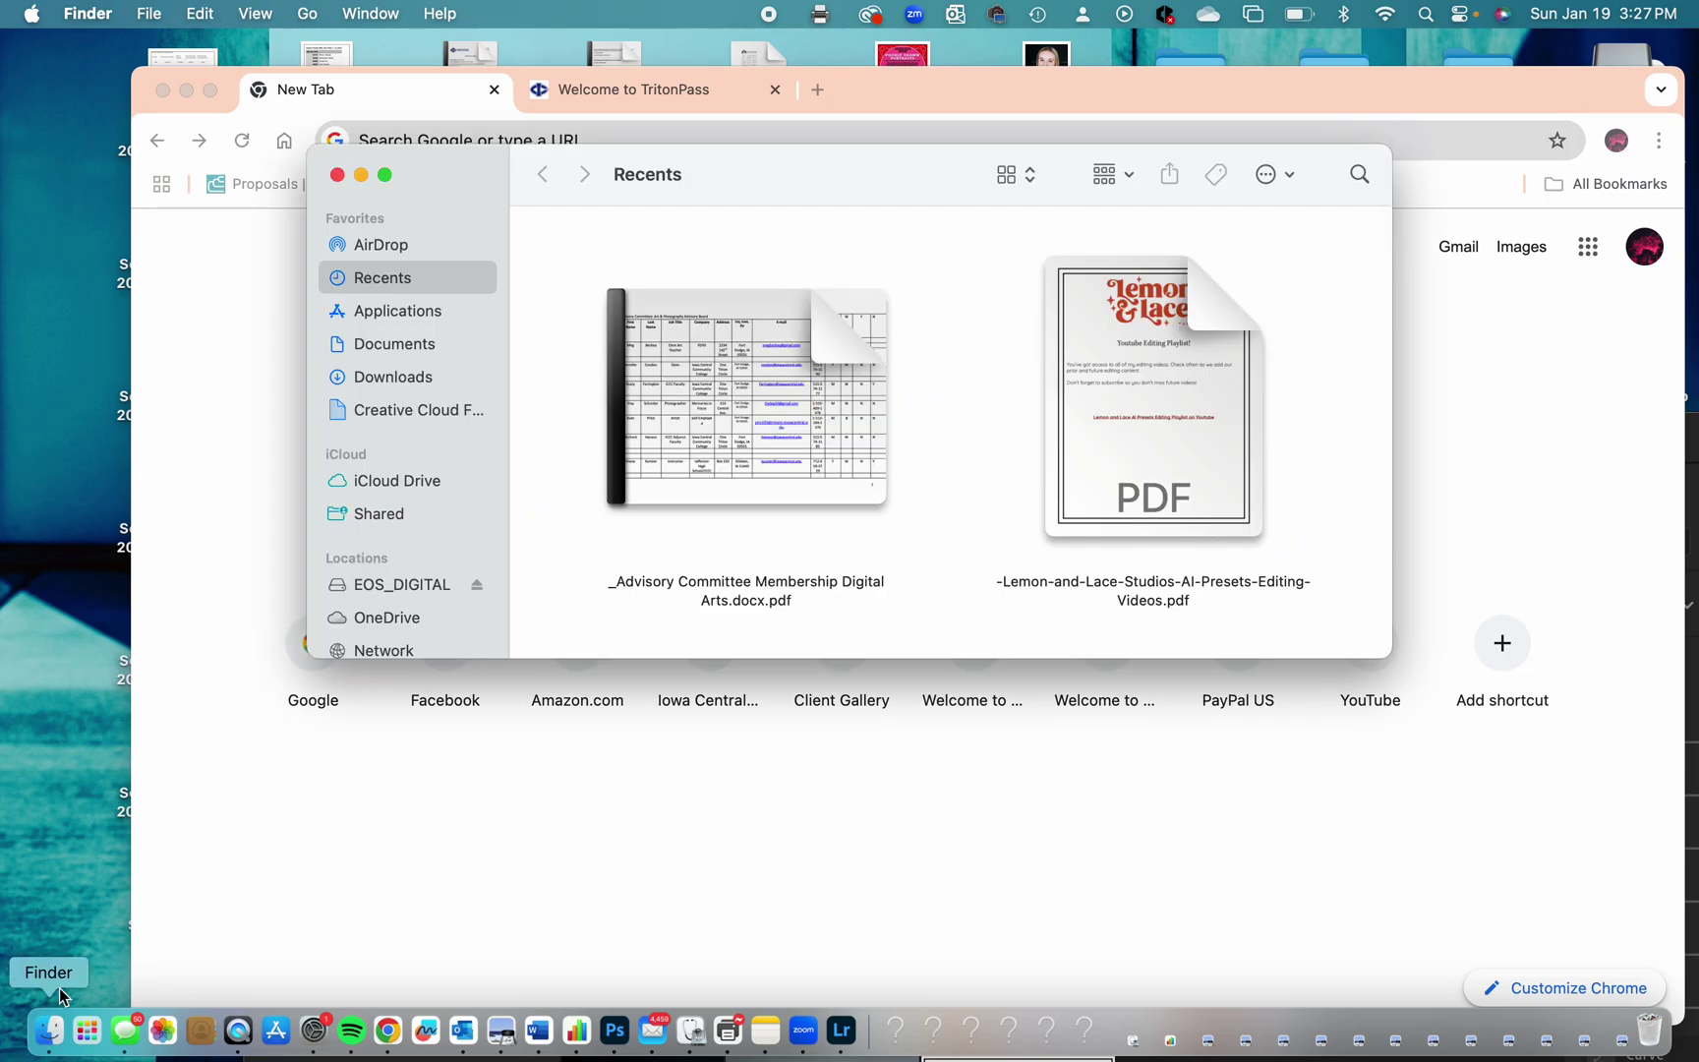
scroll(404, 548, "down", 3)
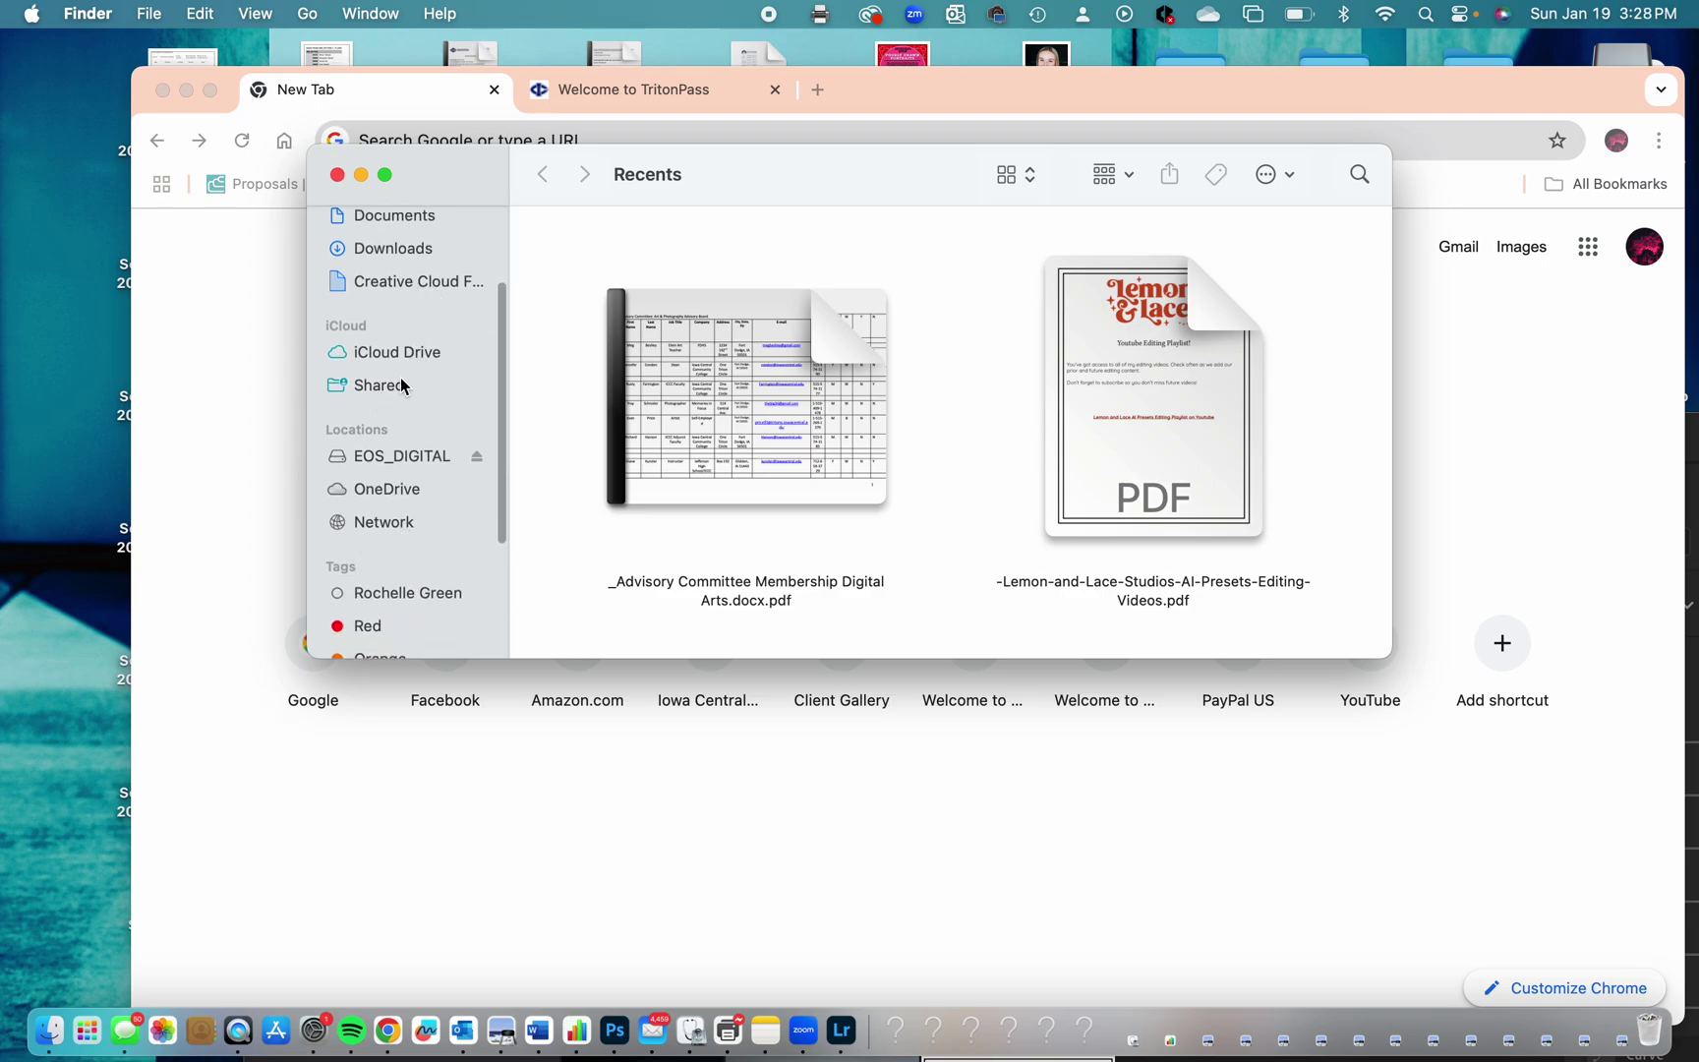
scroll(402, 384, "down", 2)
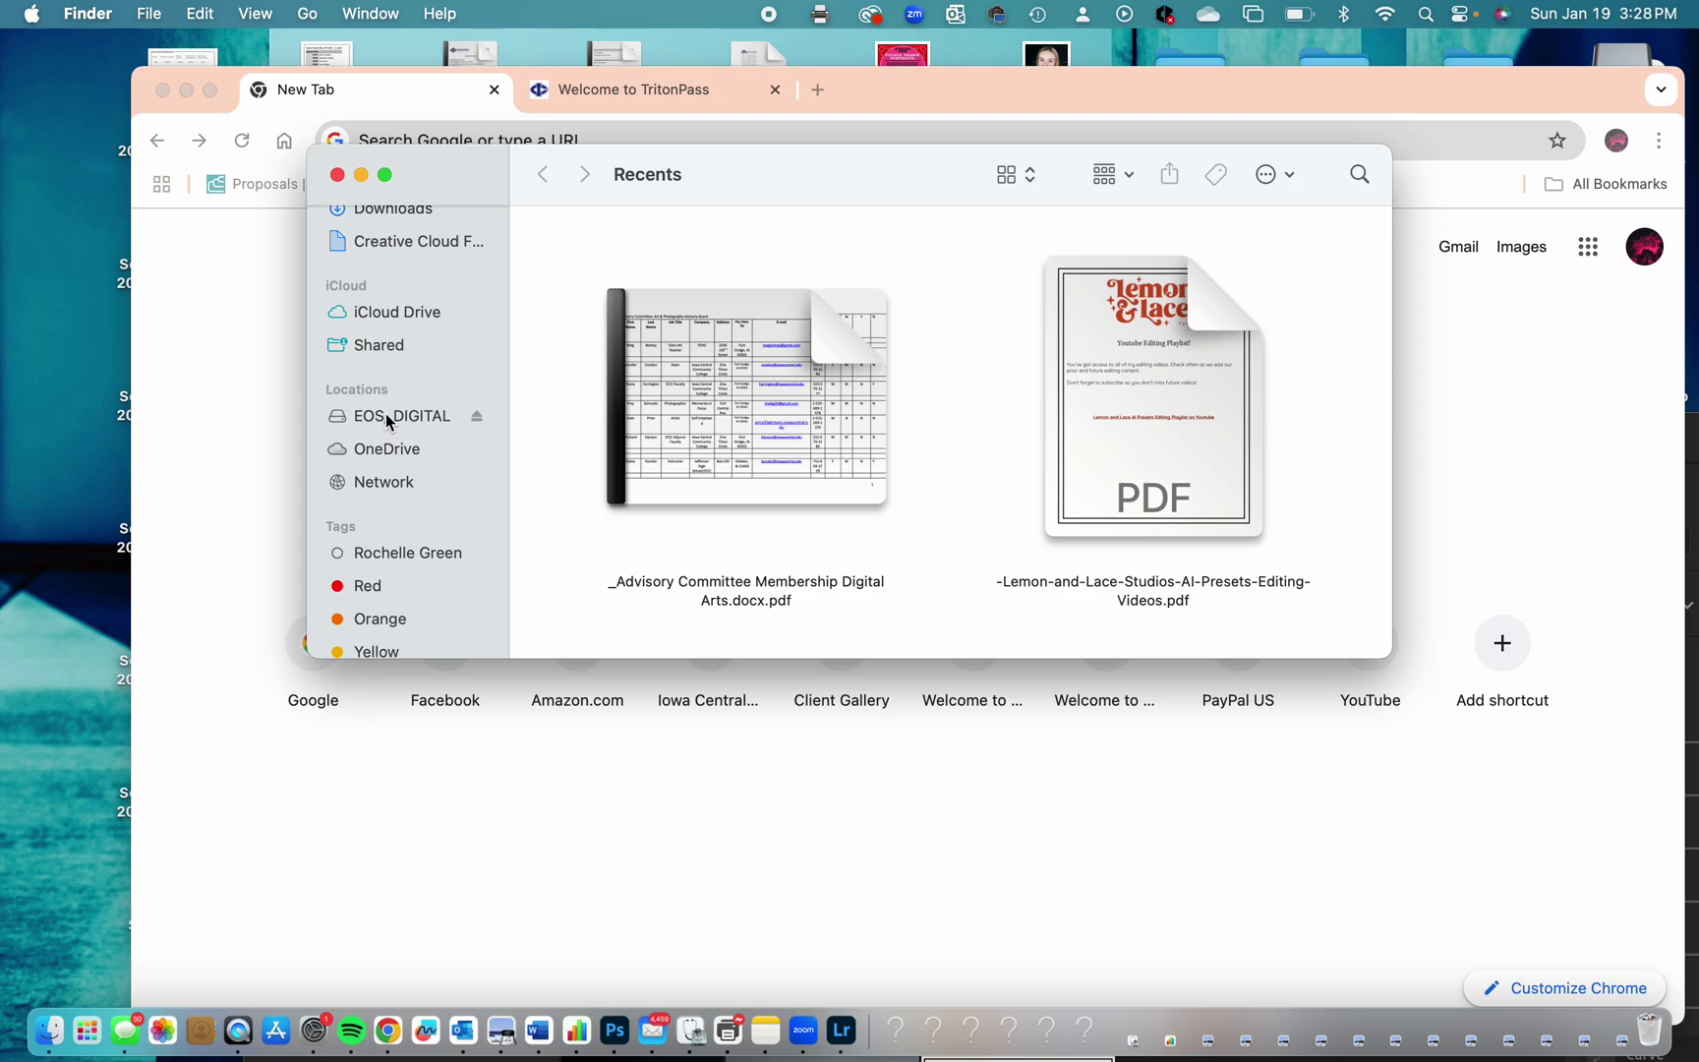
scroll(386, 413, "down", 1)
right_click(410, 415)
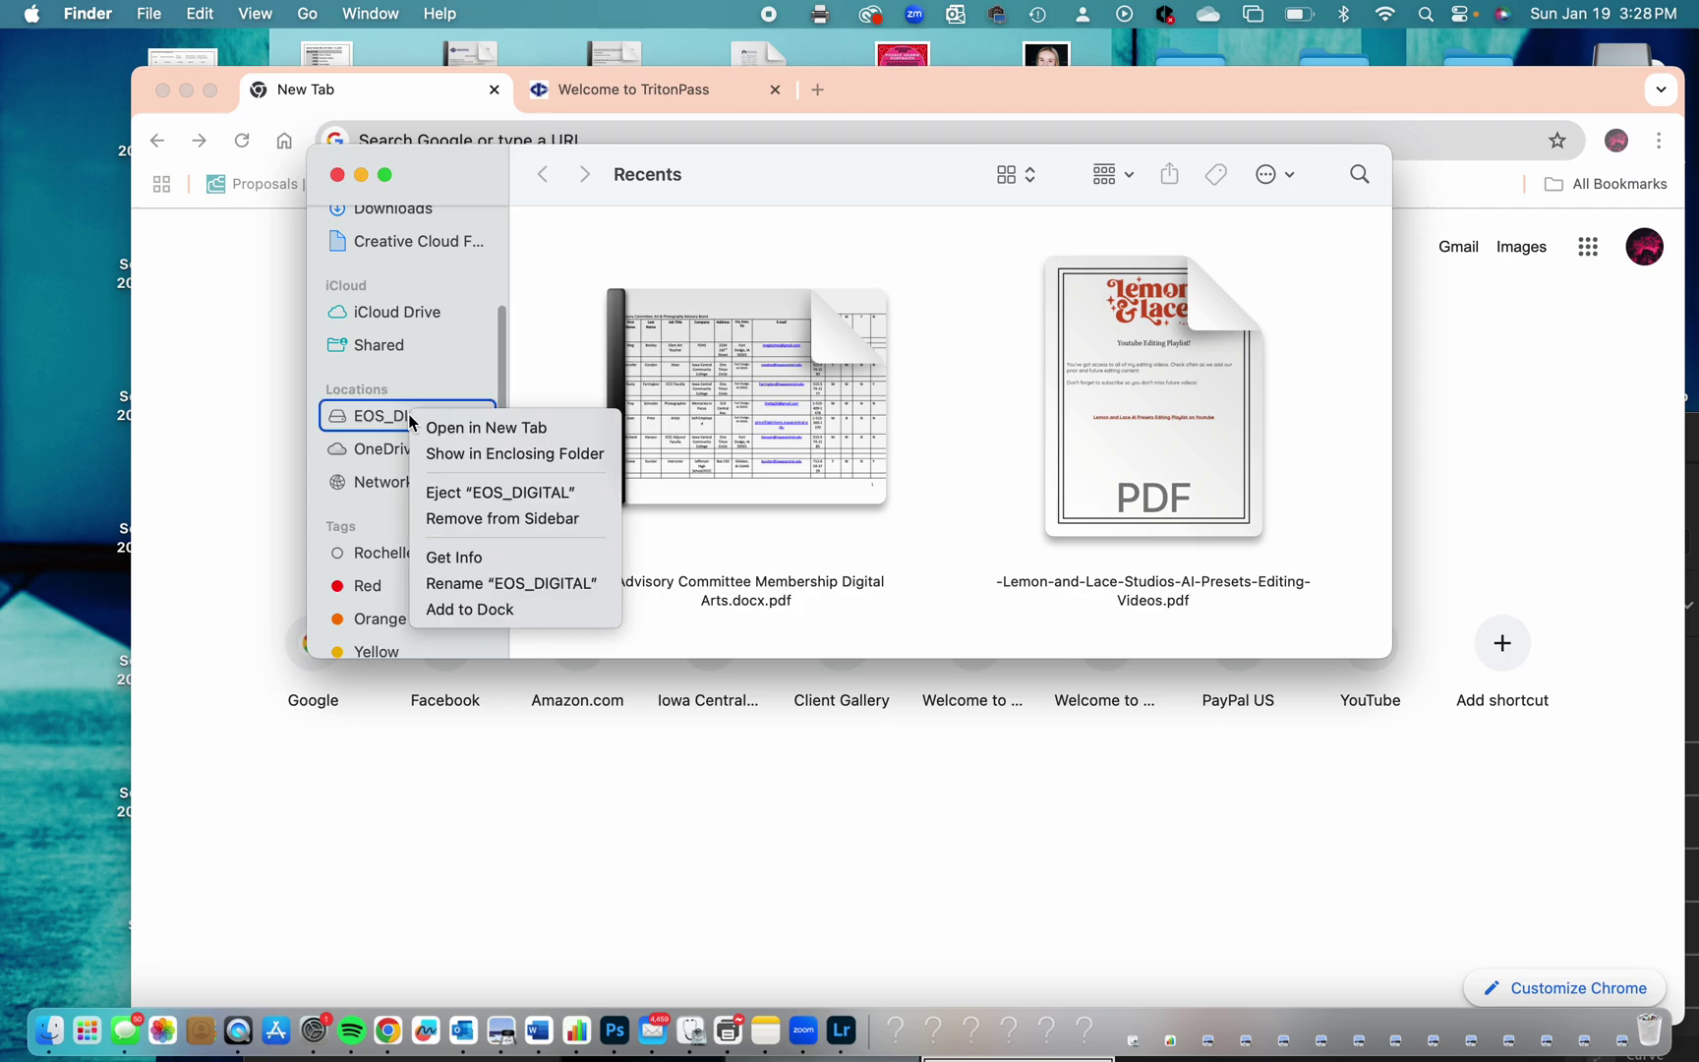
Try renaming the EOS_DIGITAL card to a person's full name, then dismiss the 'name can't be used' alert.
left_click(468, 584)
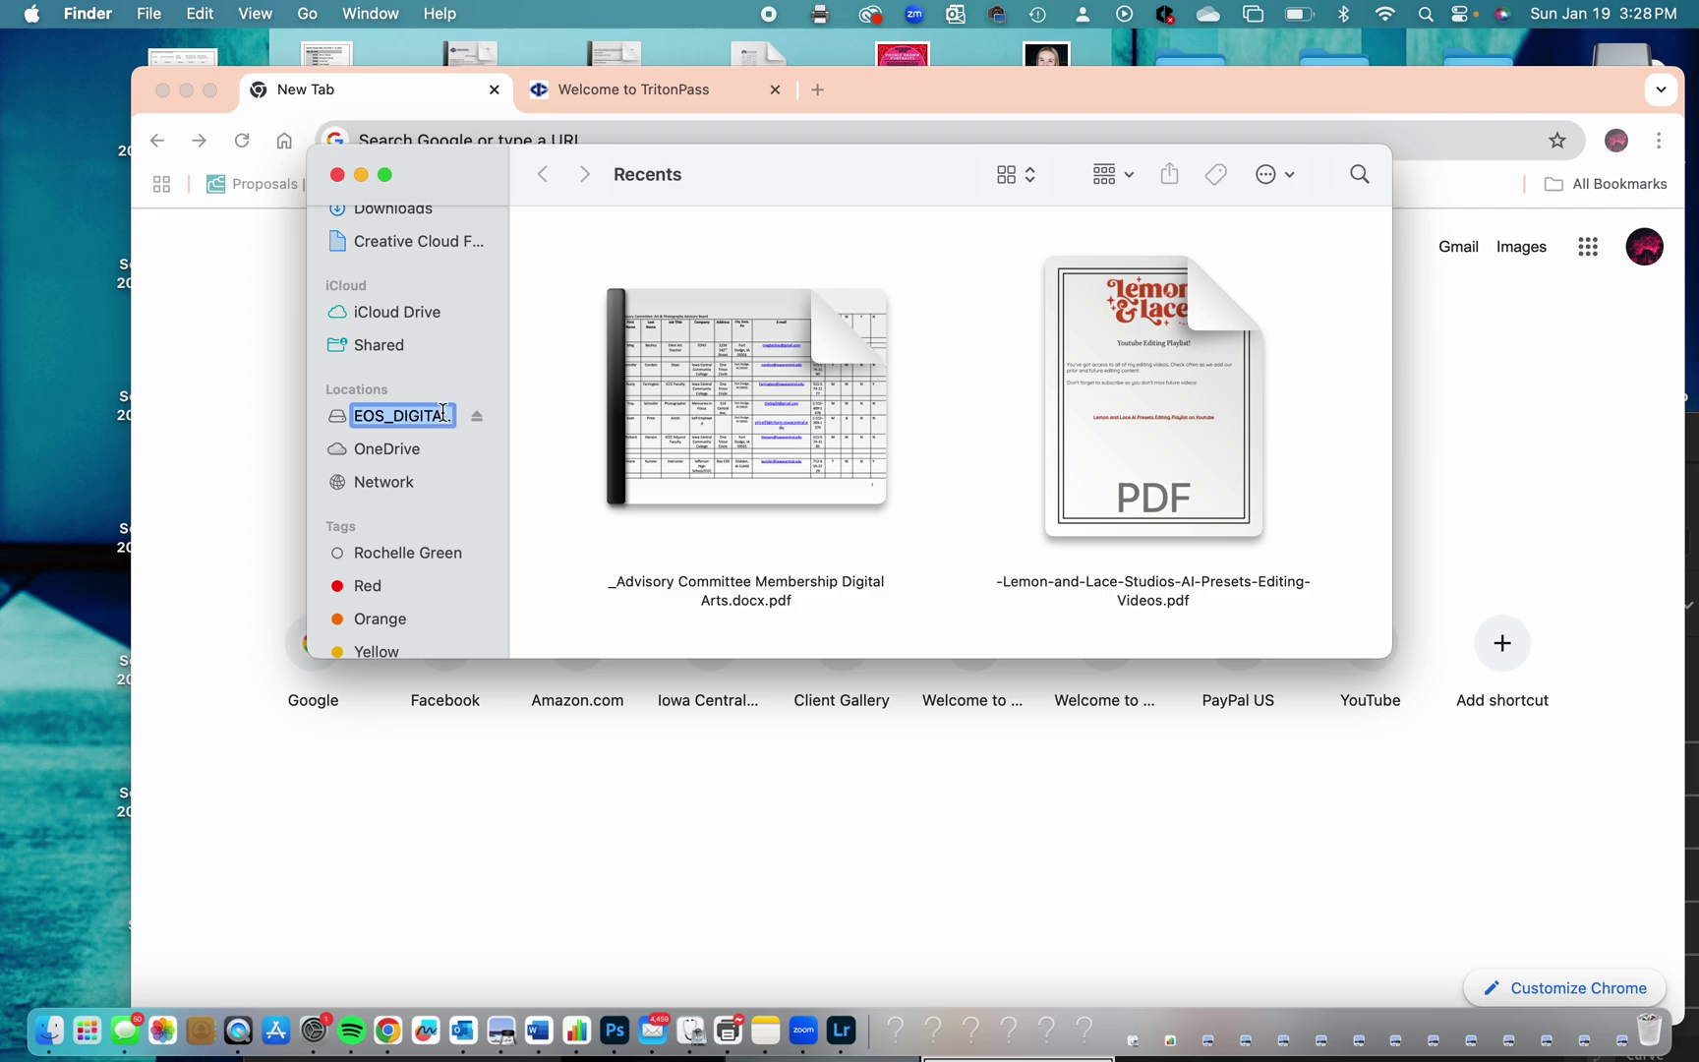
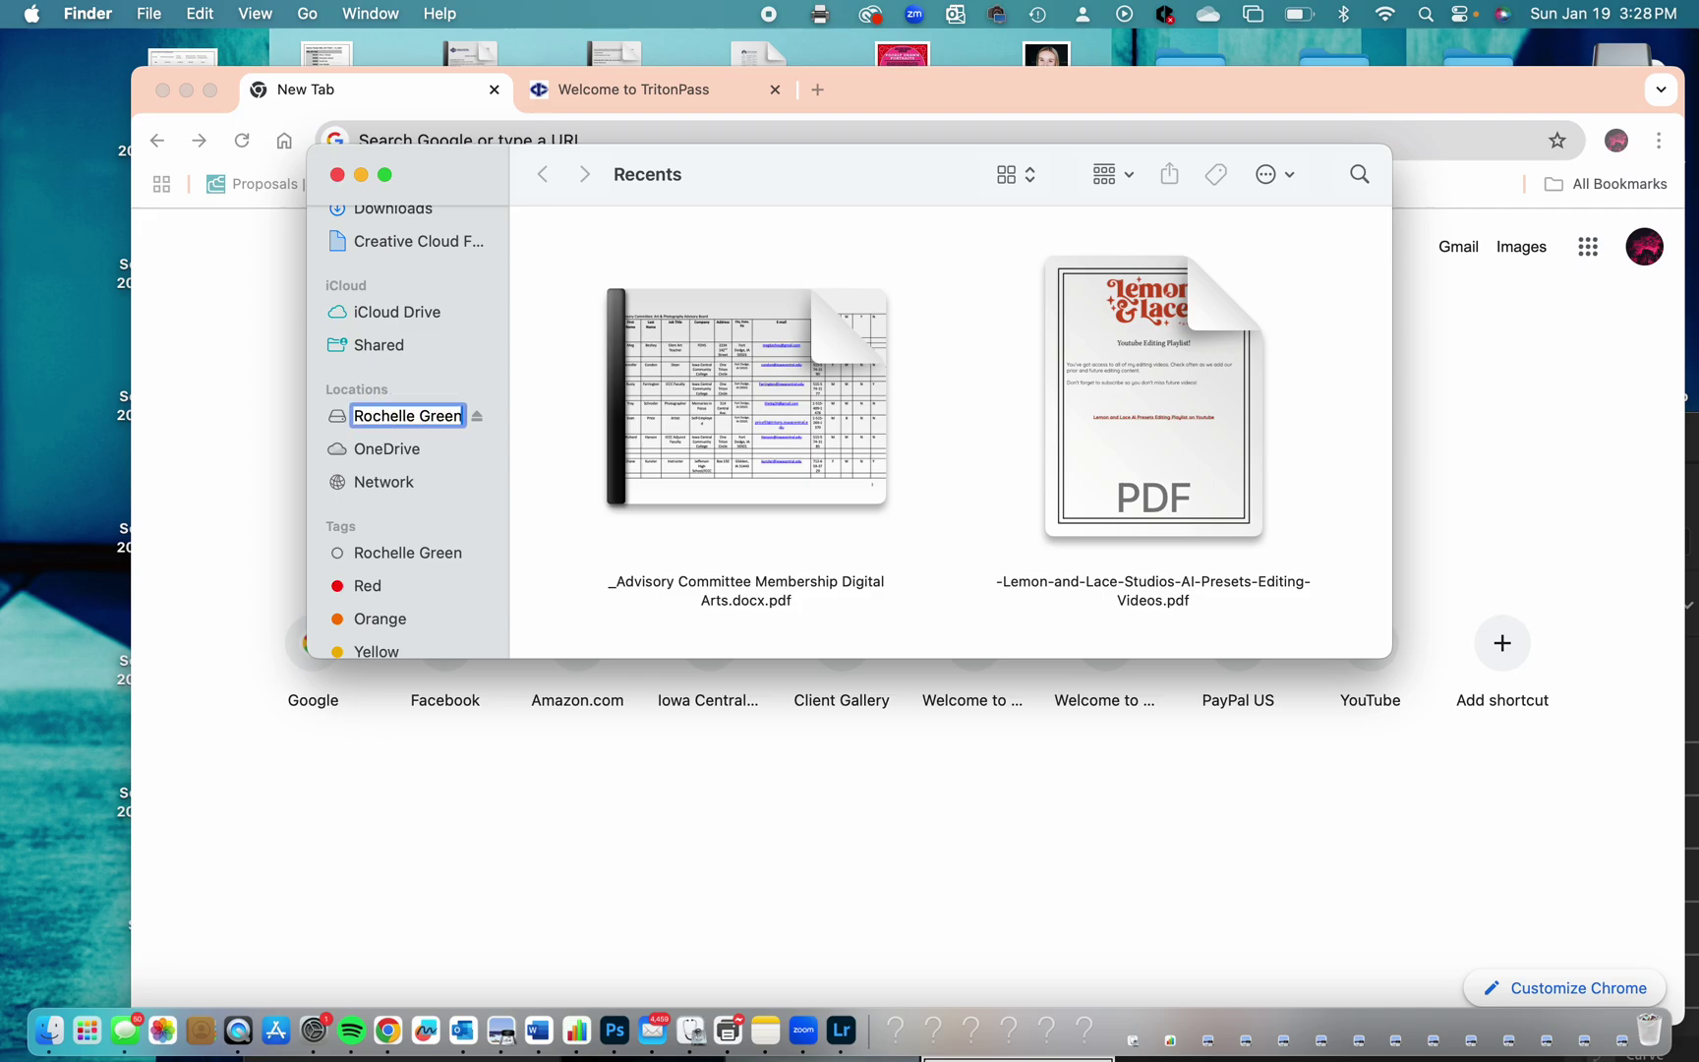
key("Return")
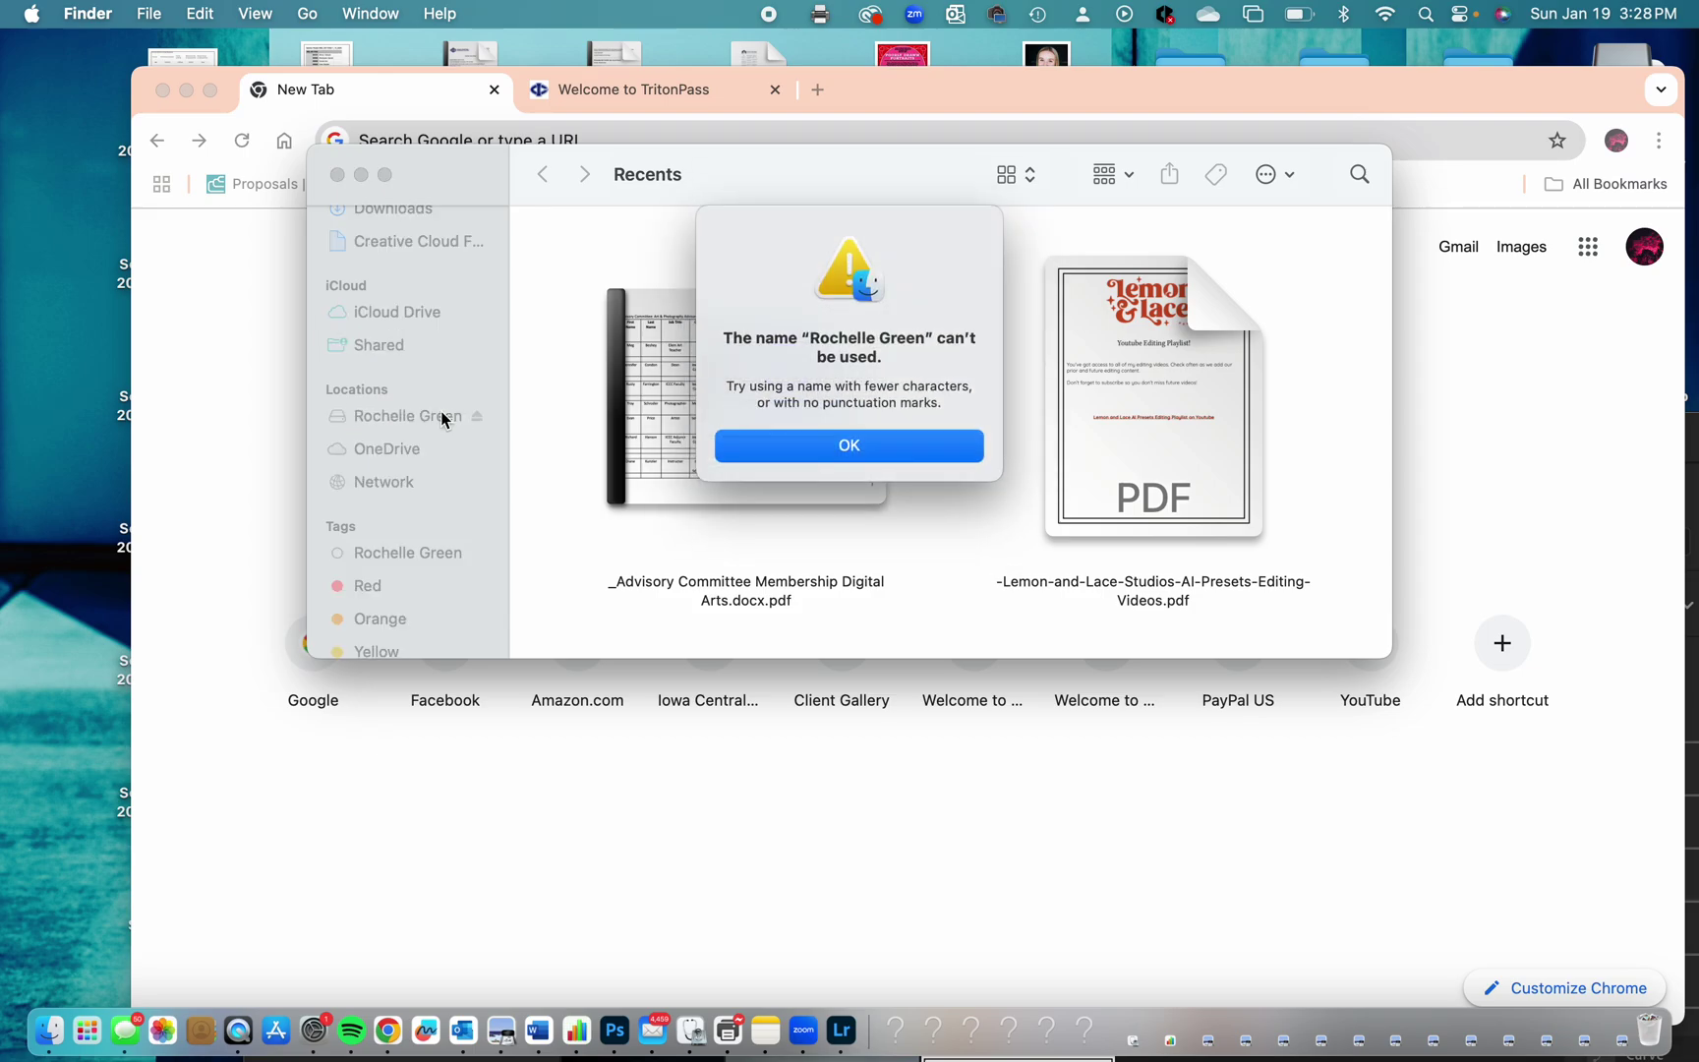
left_click(891, 447)
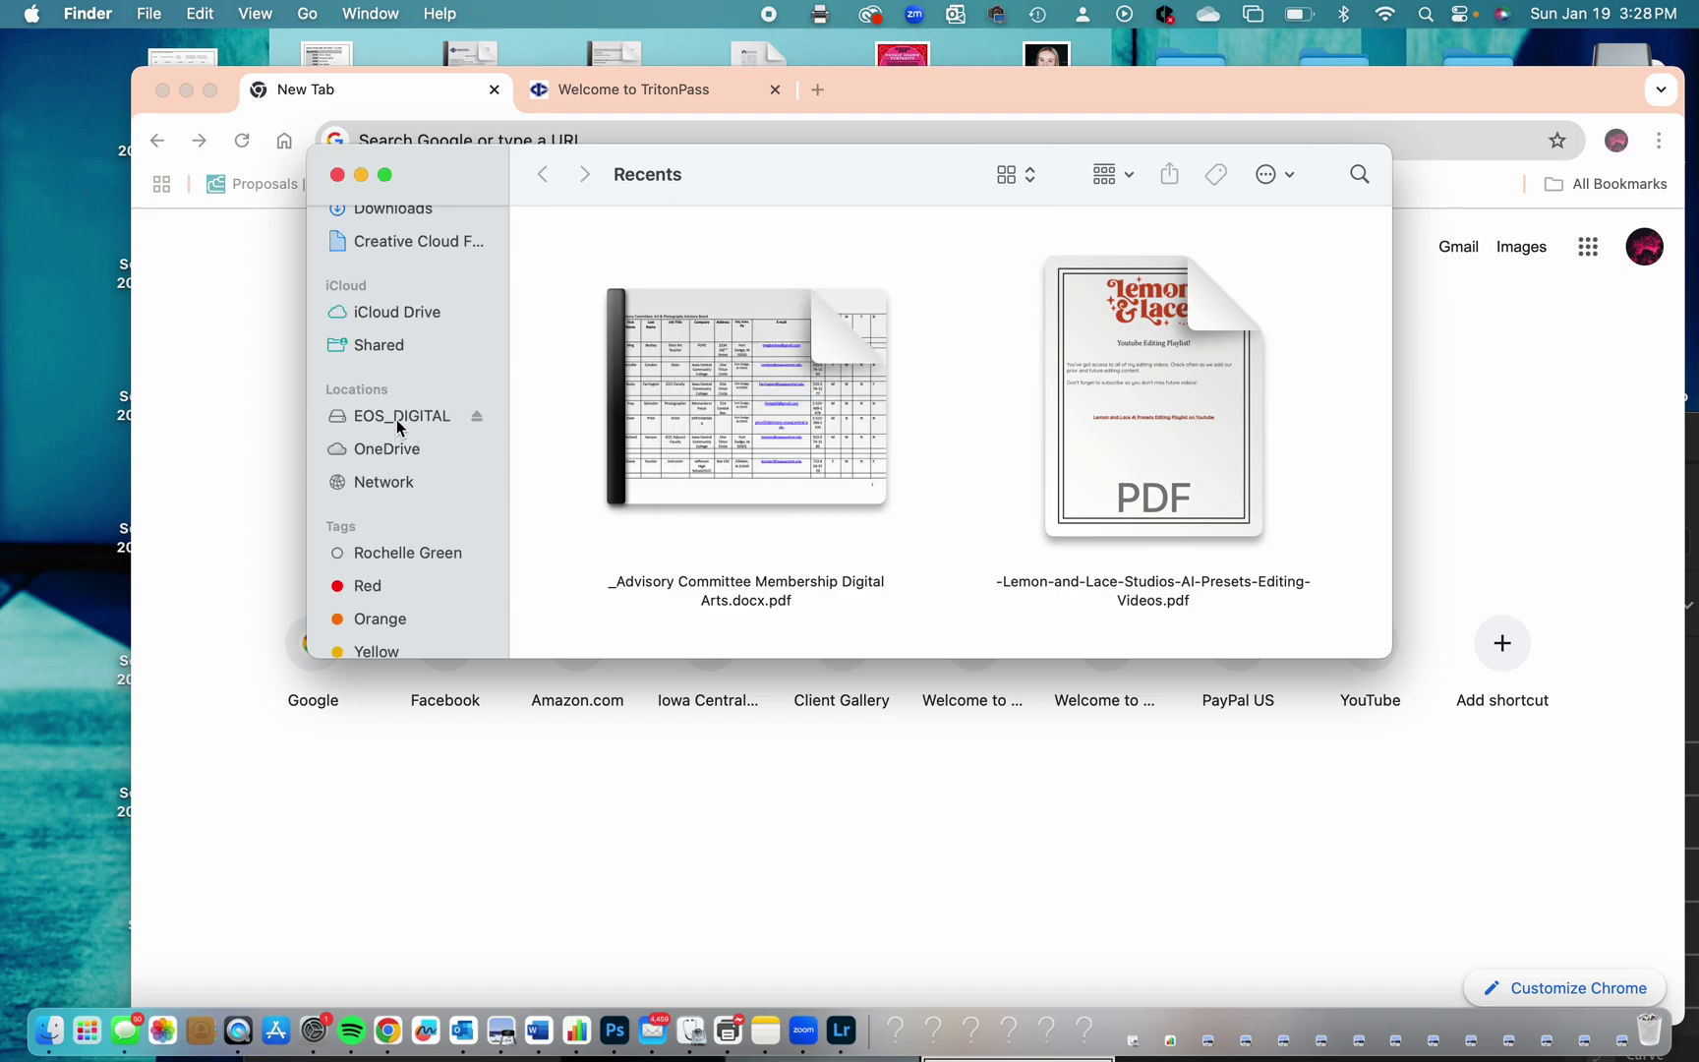
Show the card's DCIM and MISC folders and rename the card to RG.
left_click(397, 417)
right_click(397, 416)
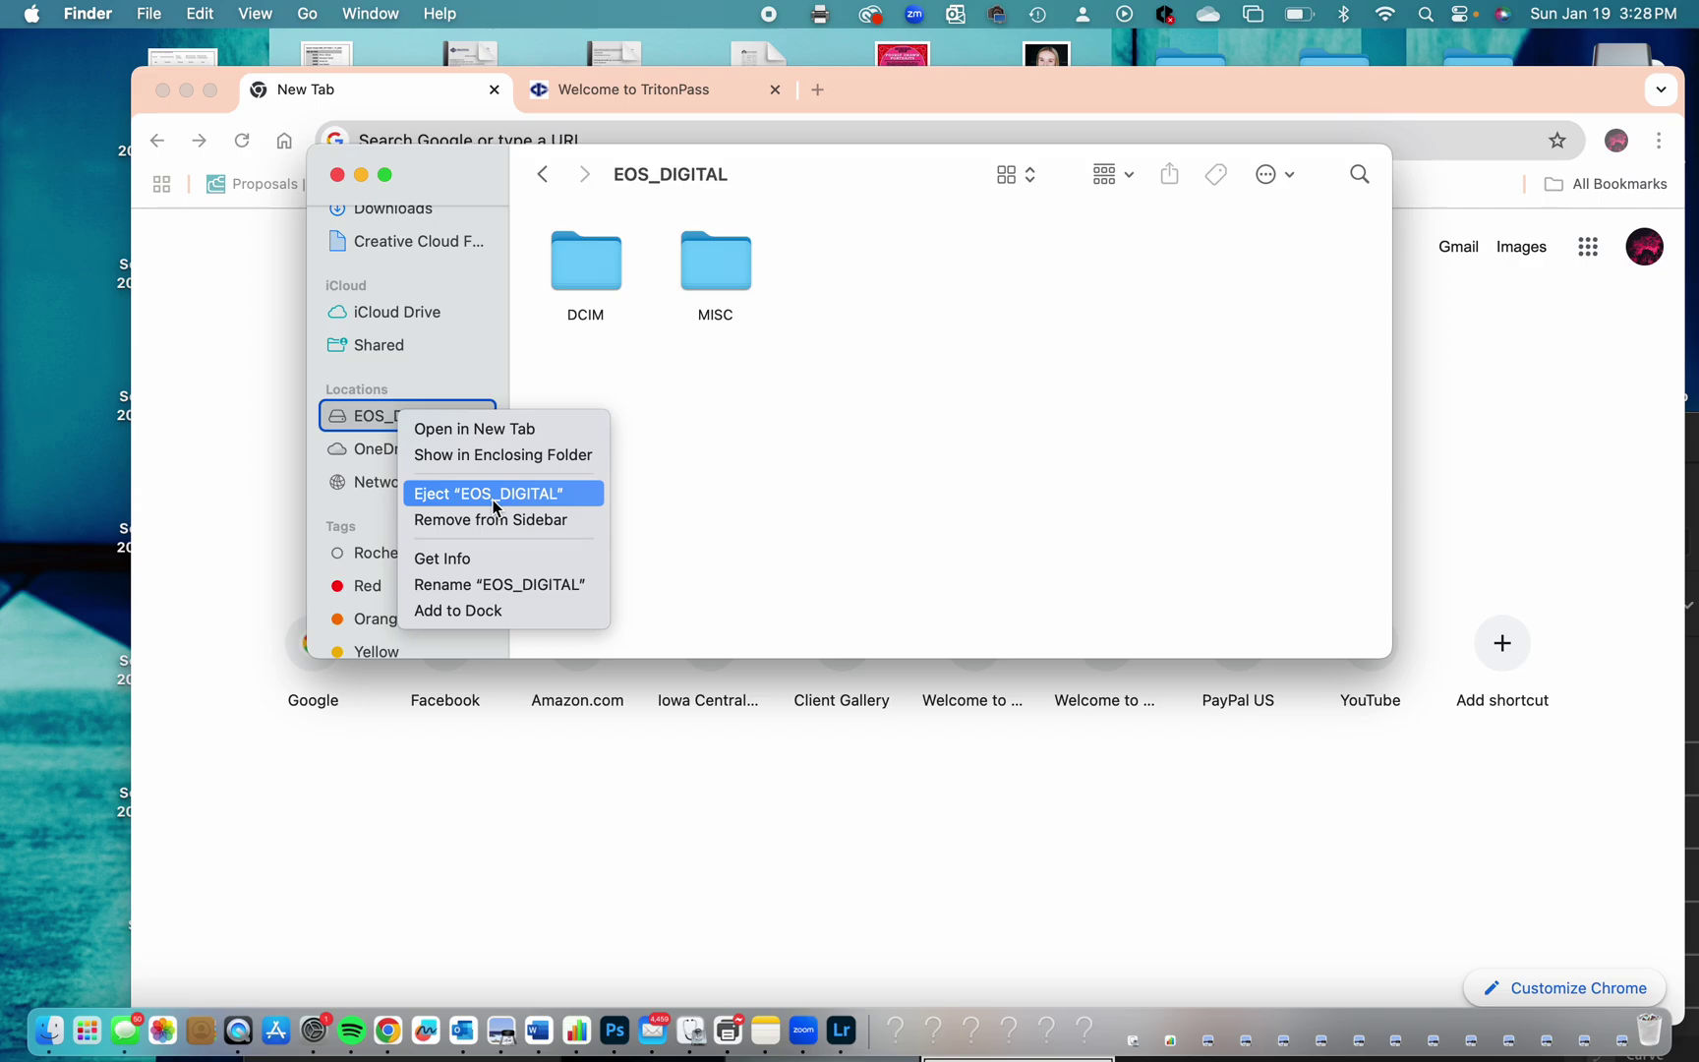
left_click(465, 589)
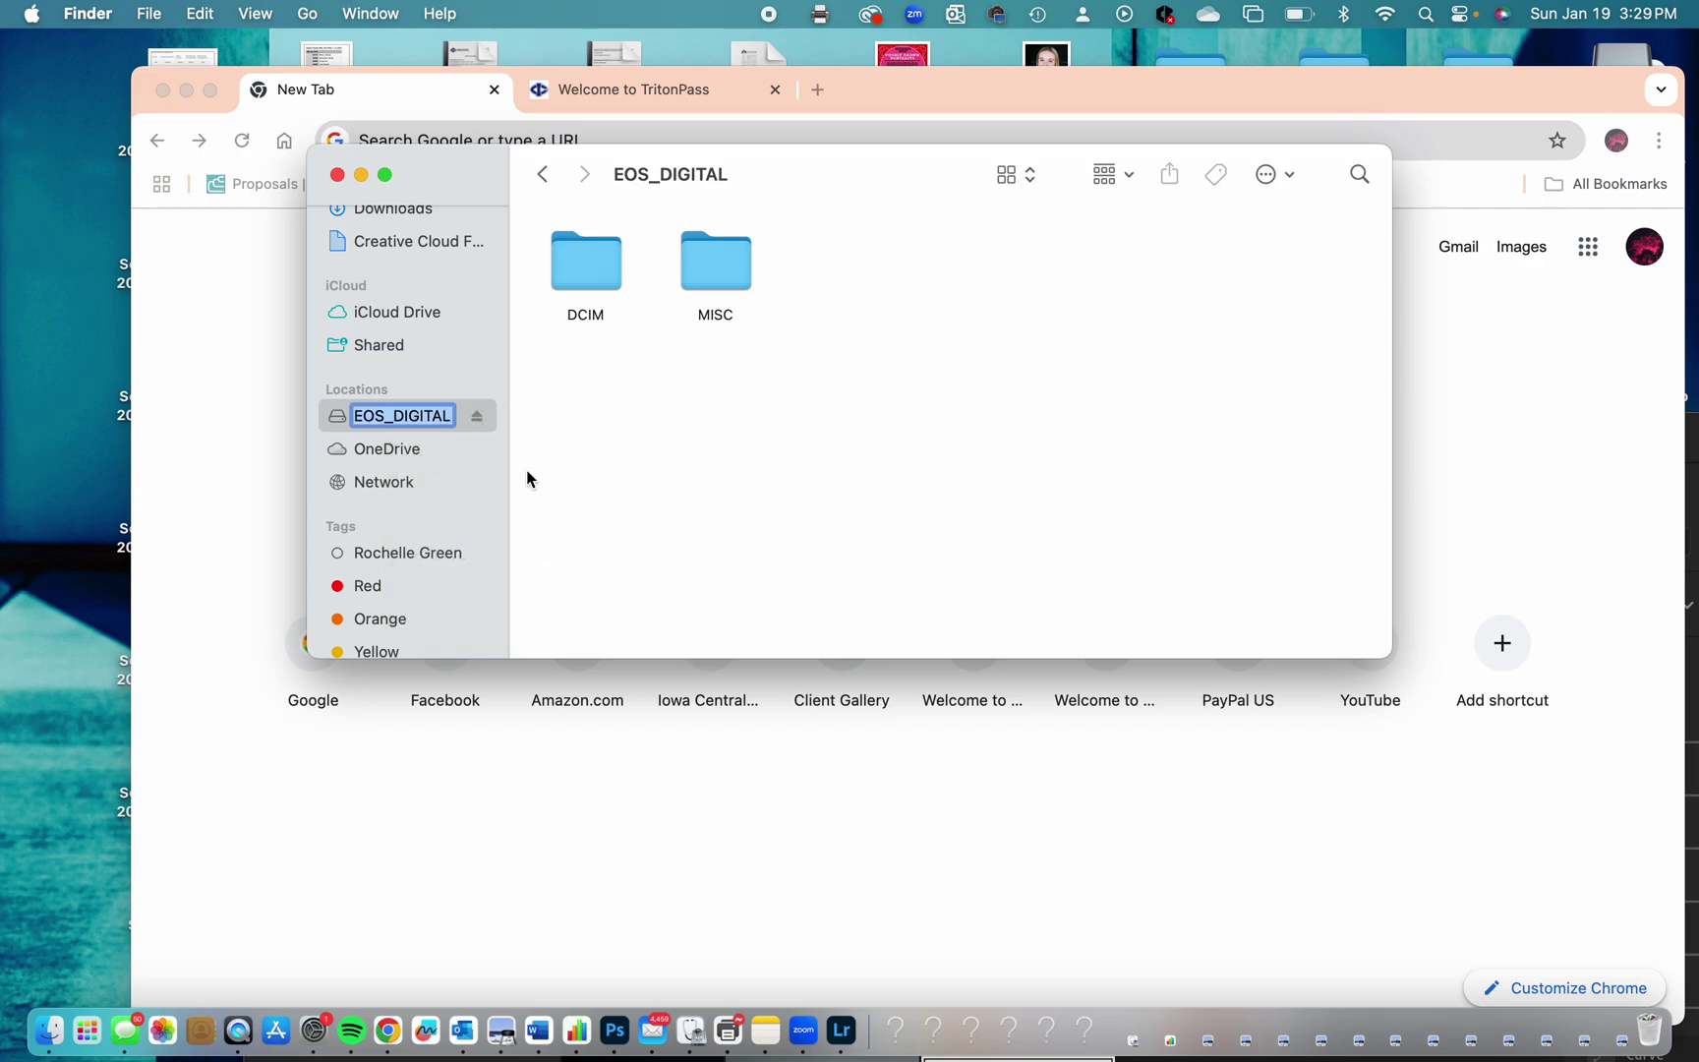
type("rg")
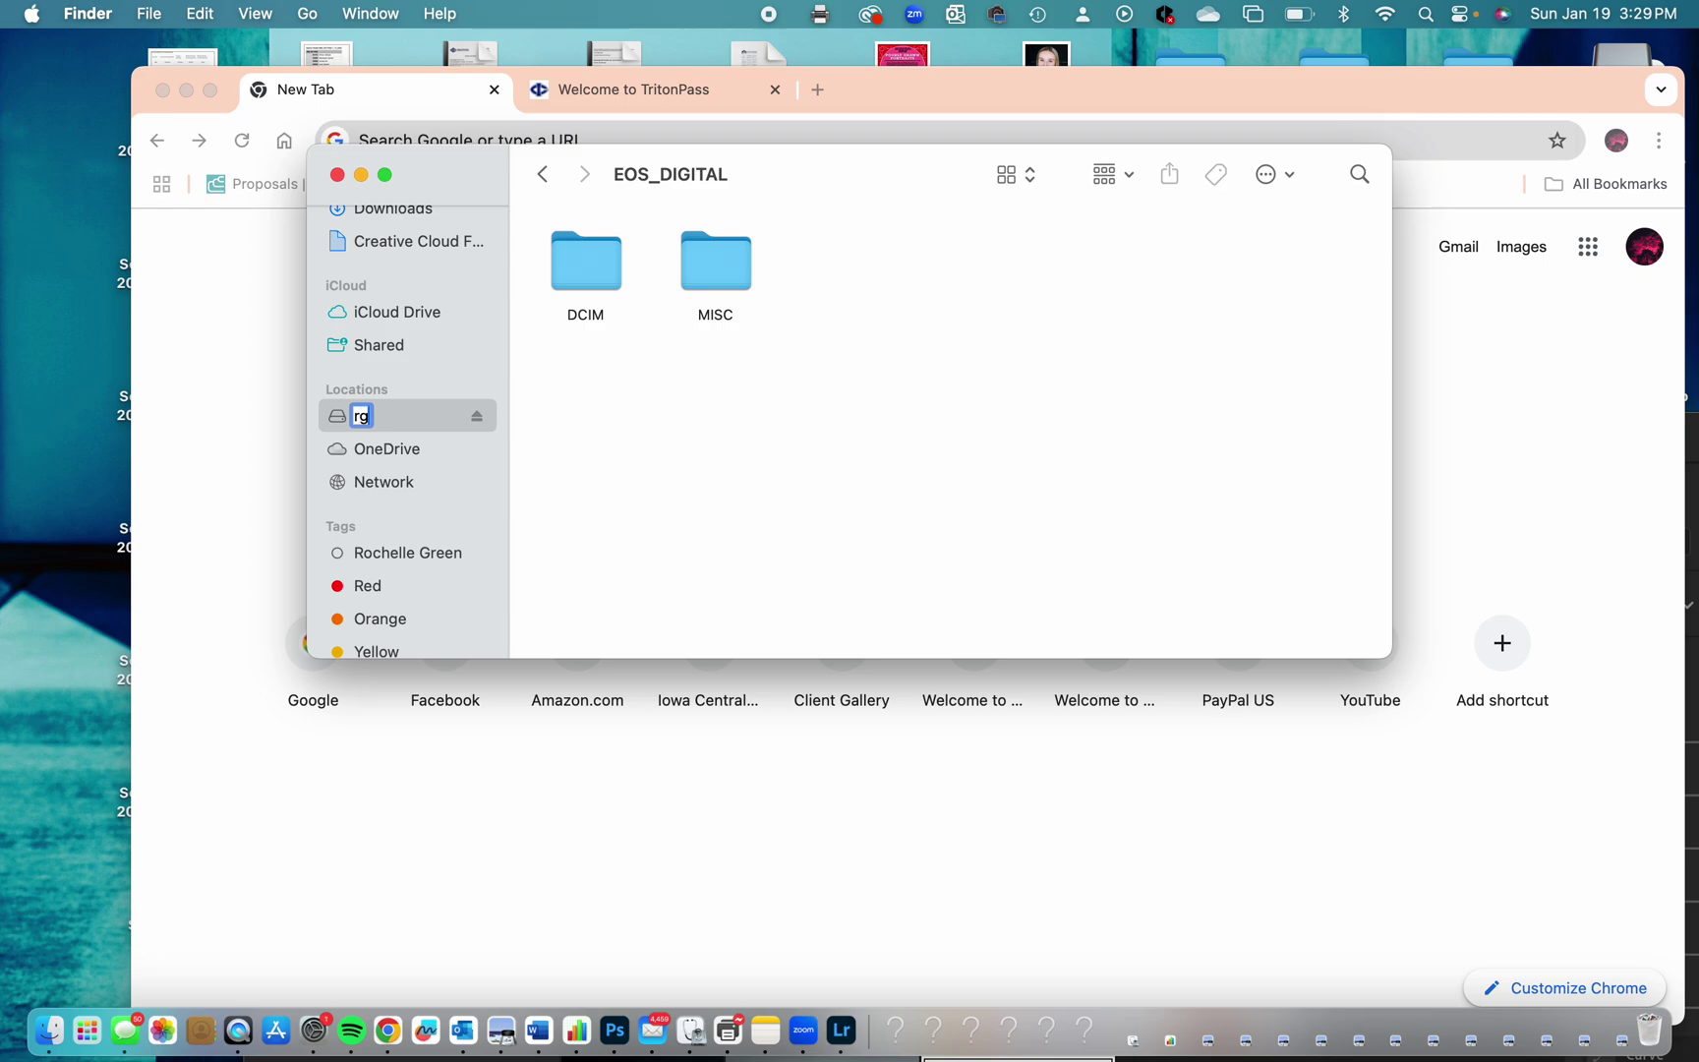
key("Return")
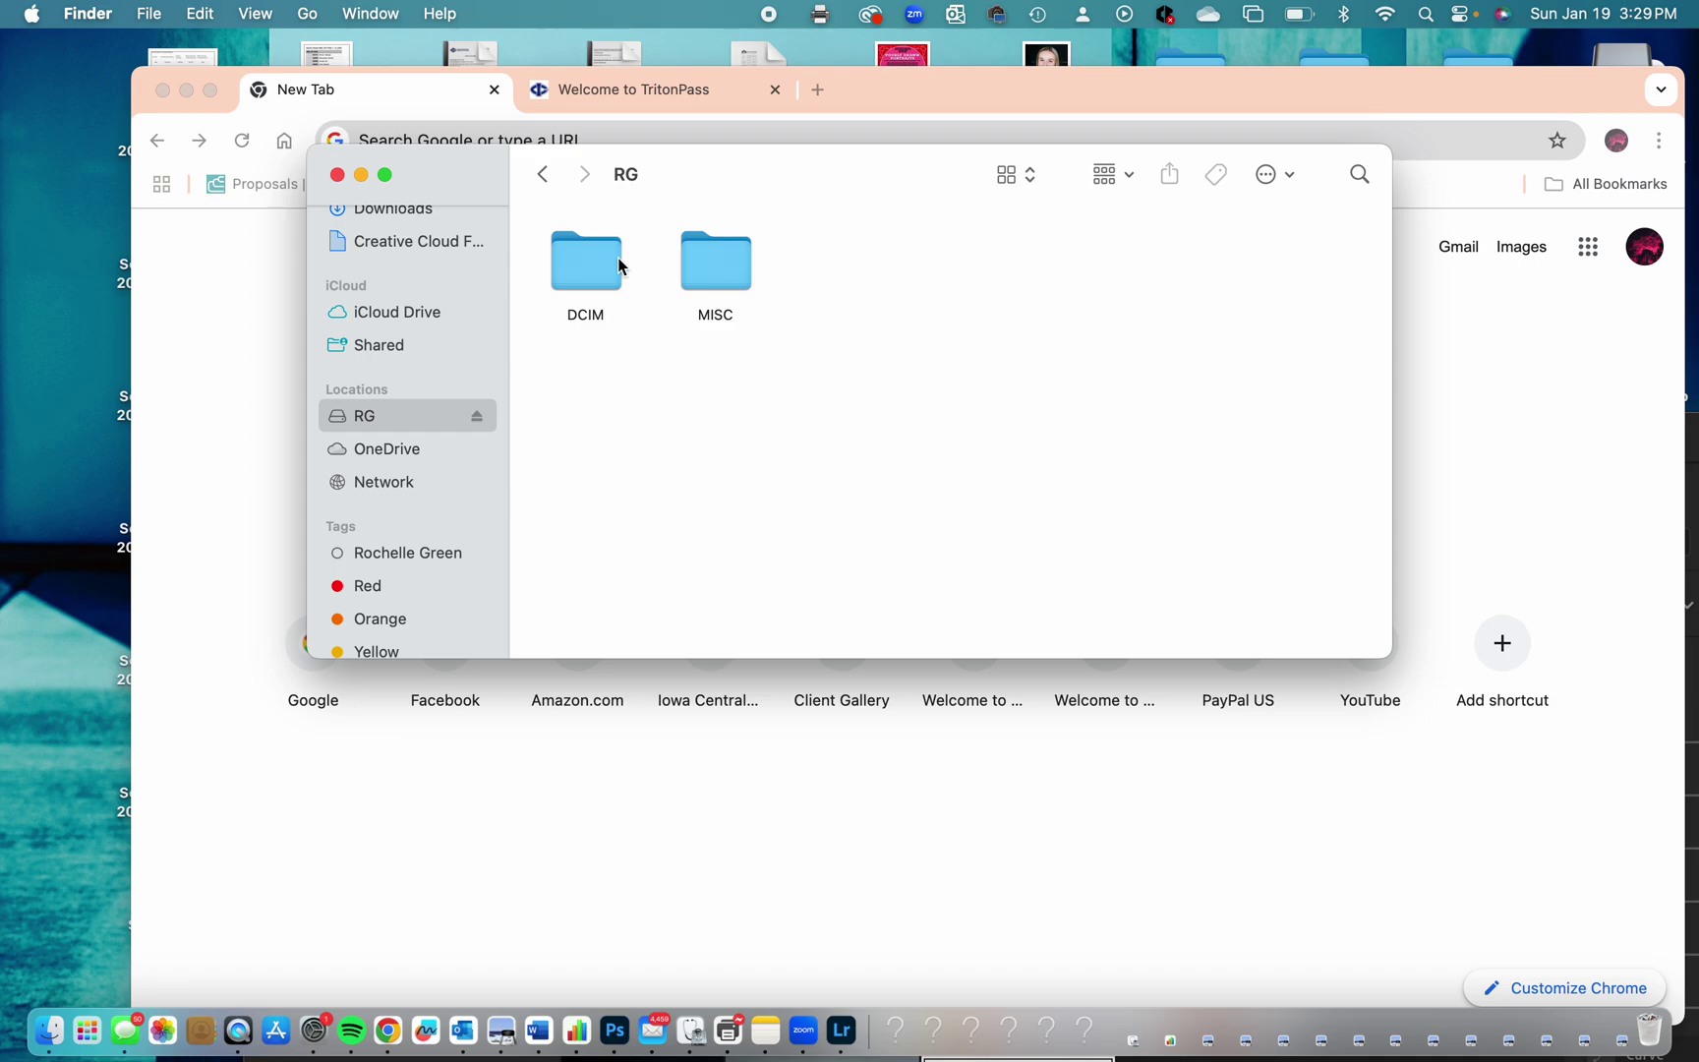
Open DCIM, then 100EOS_R on the RG card, and browse its paired CR3 and JPG photos.
double_click(602, 282)
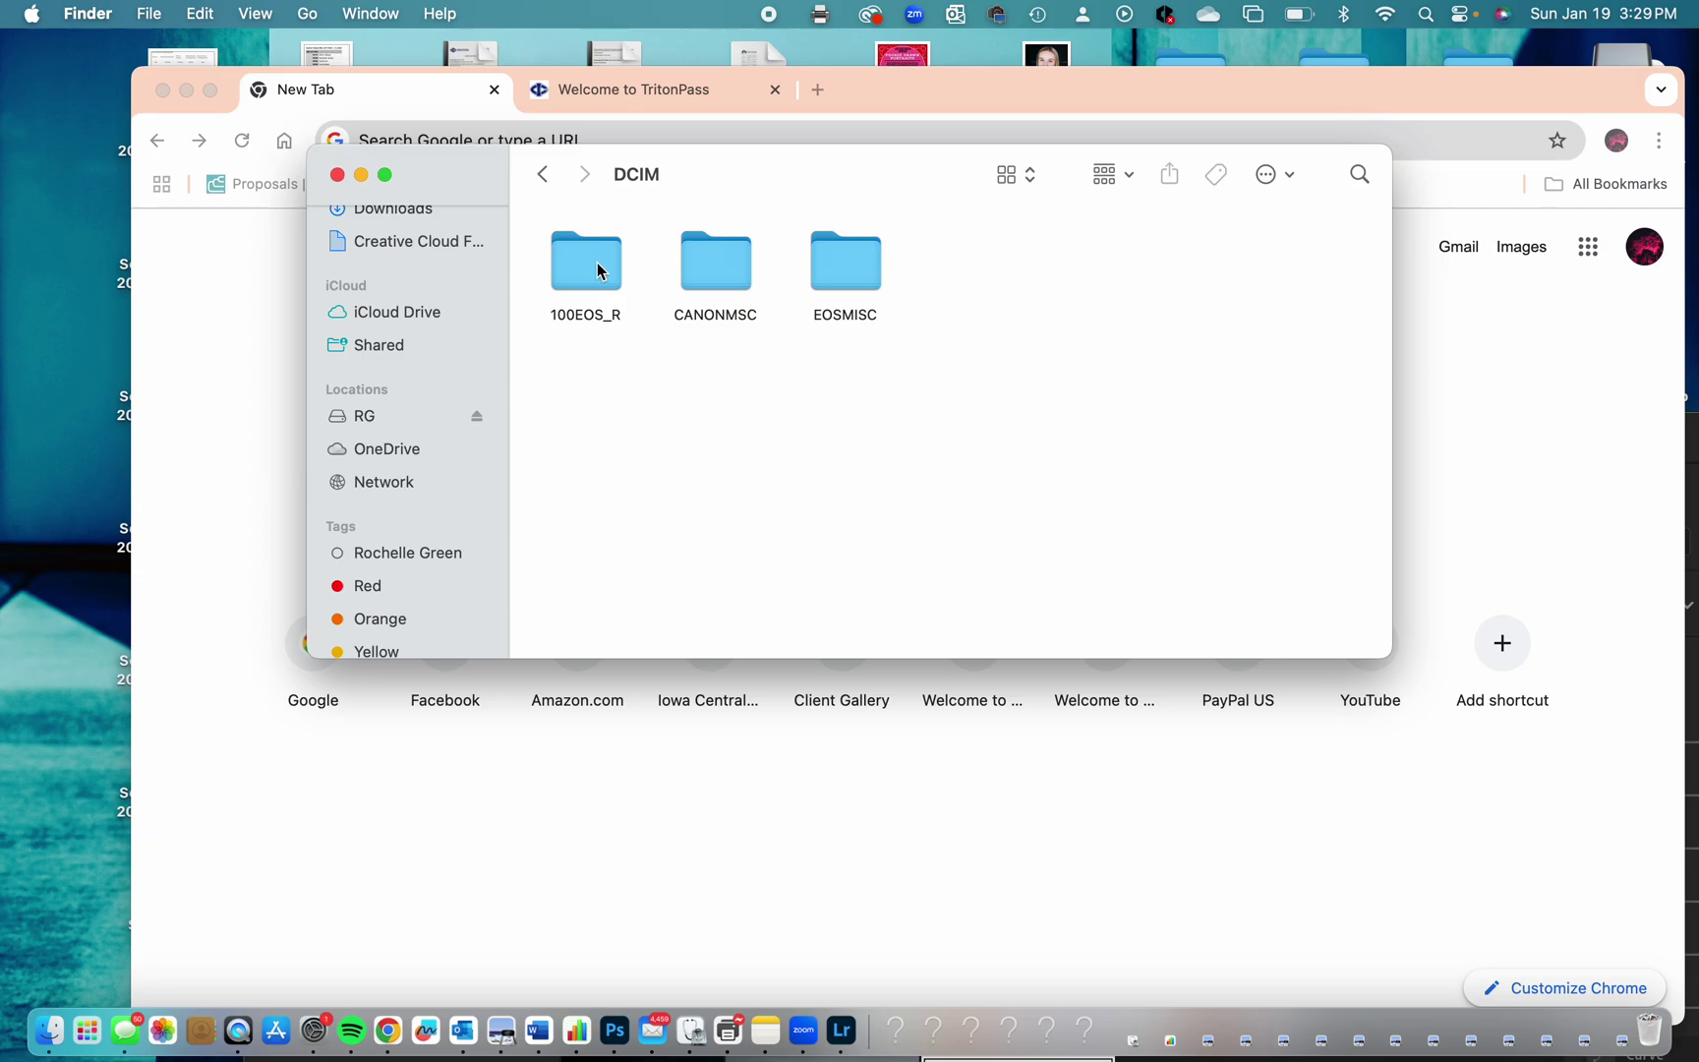
double_click(593, 270)
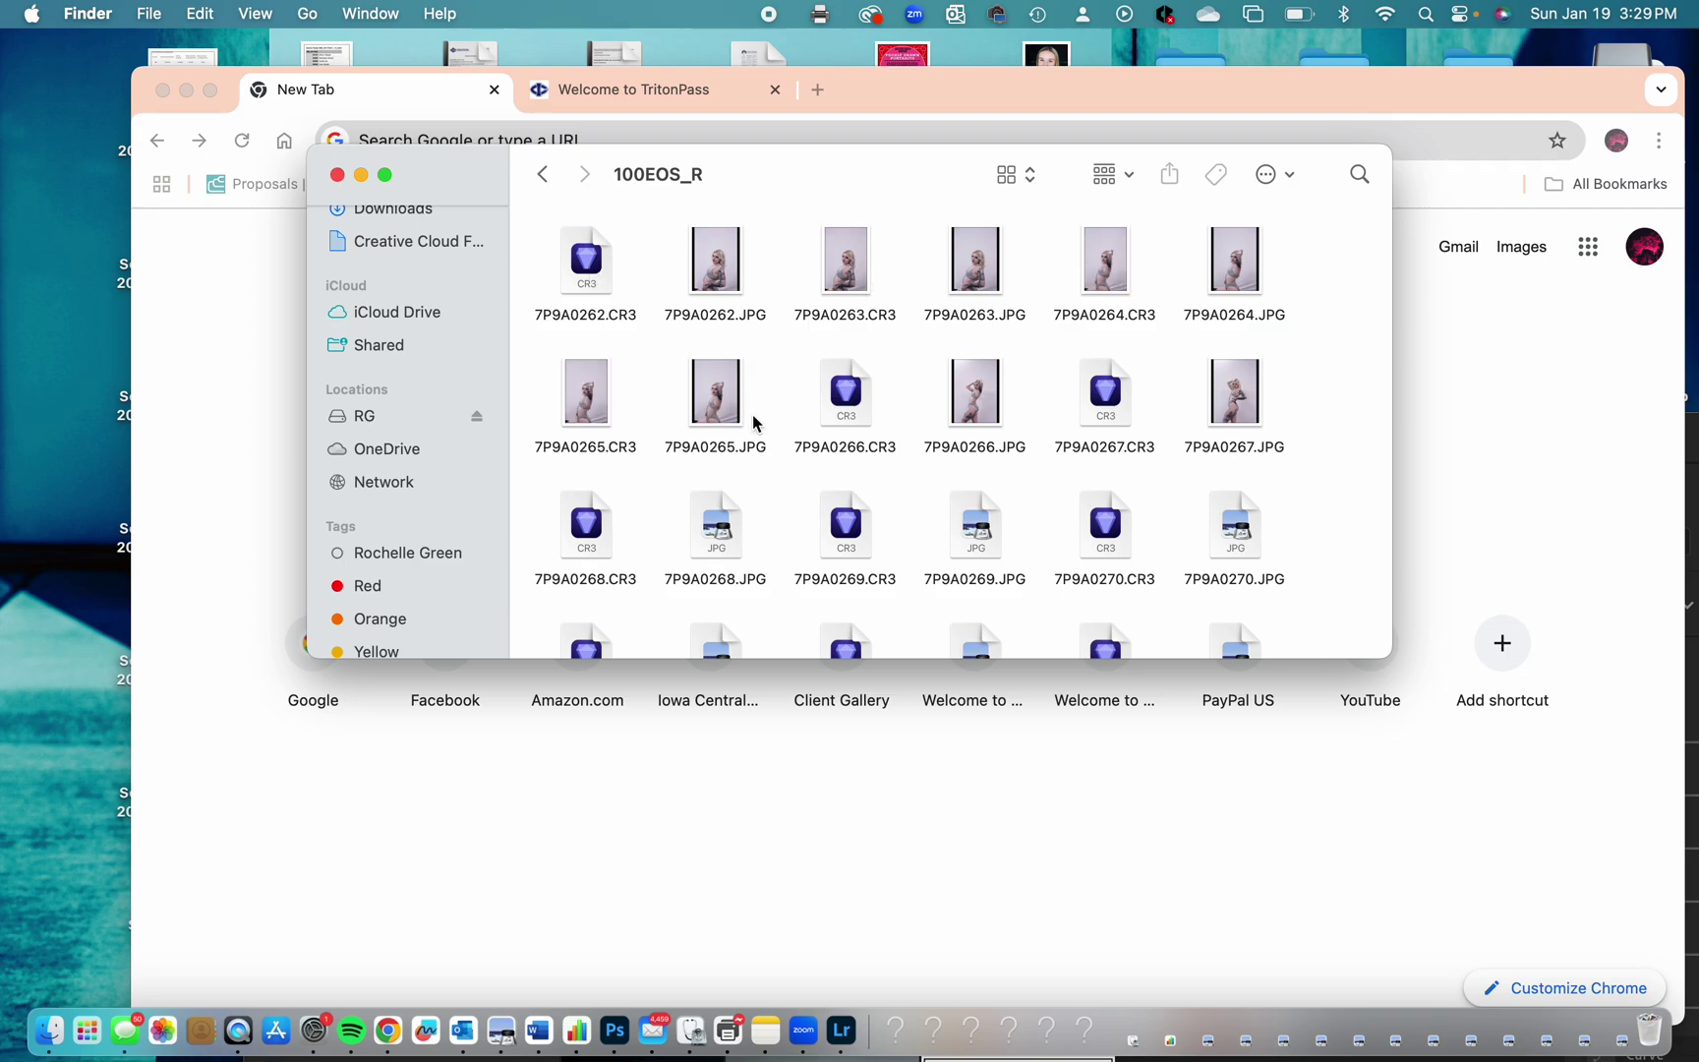
scroll(754, 423, "down", 15)
scroll(754, 423, "down", 20)
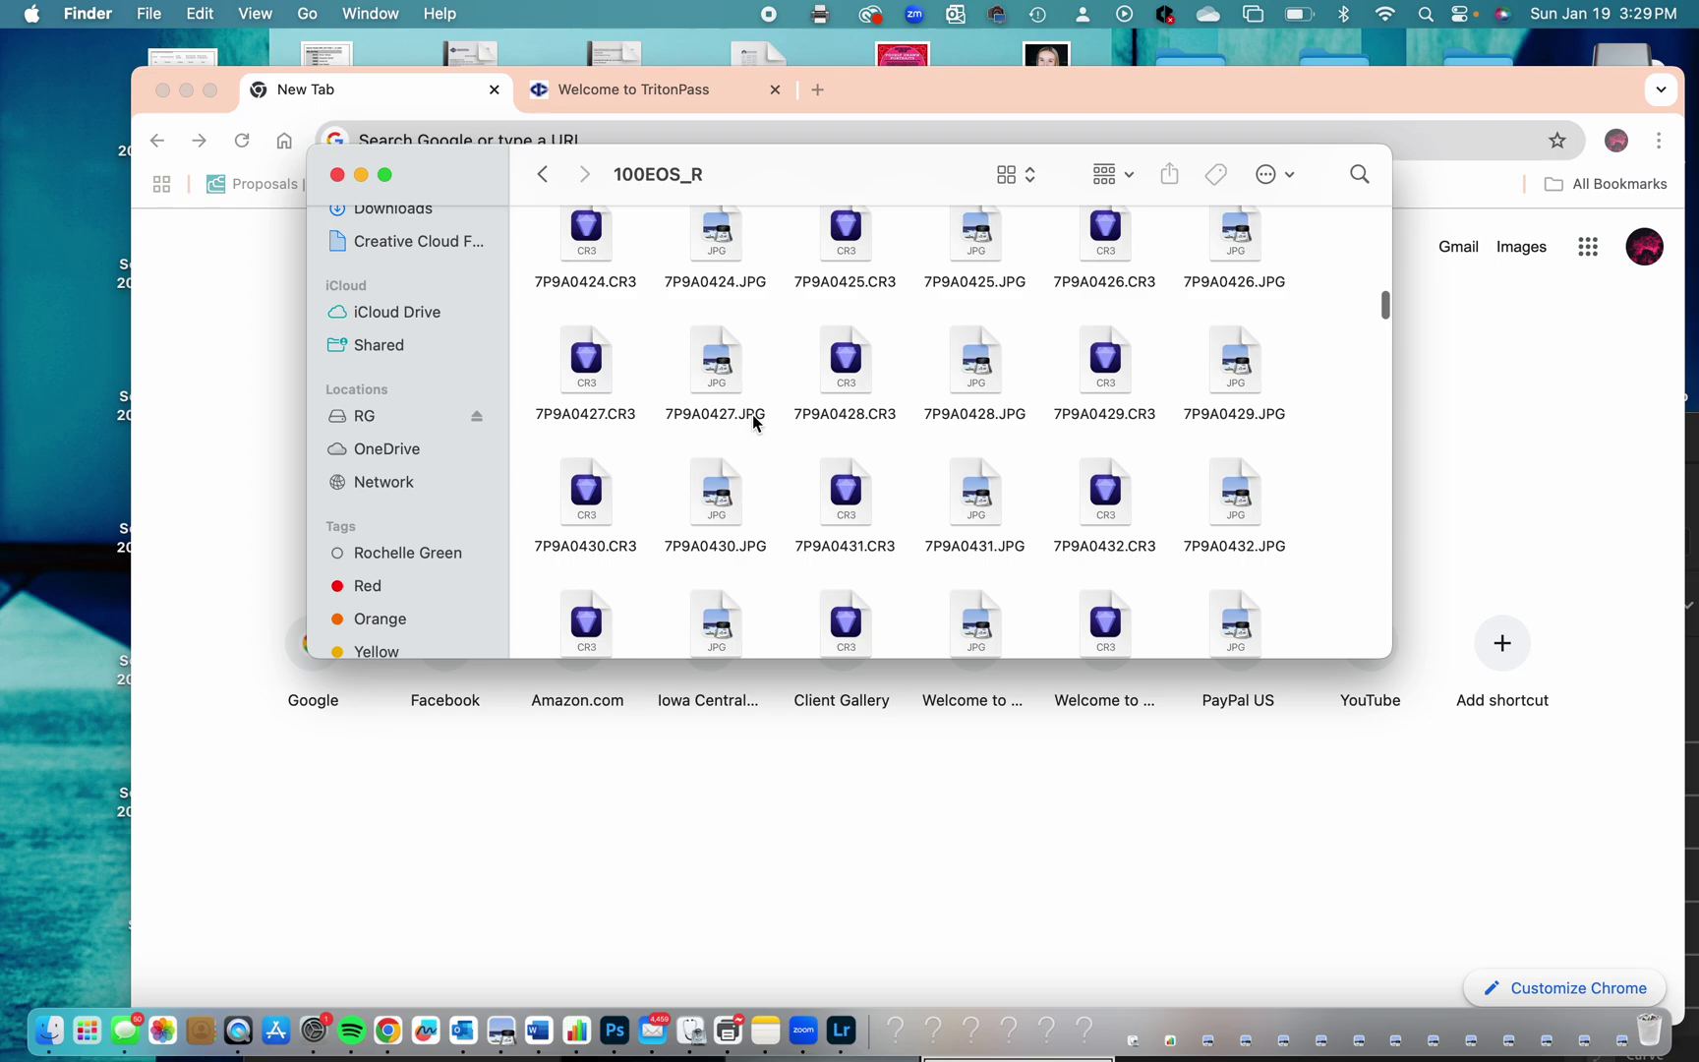
scroll(1056, 438, "up", 2)
scroll(1055, 439, "up", 5)
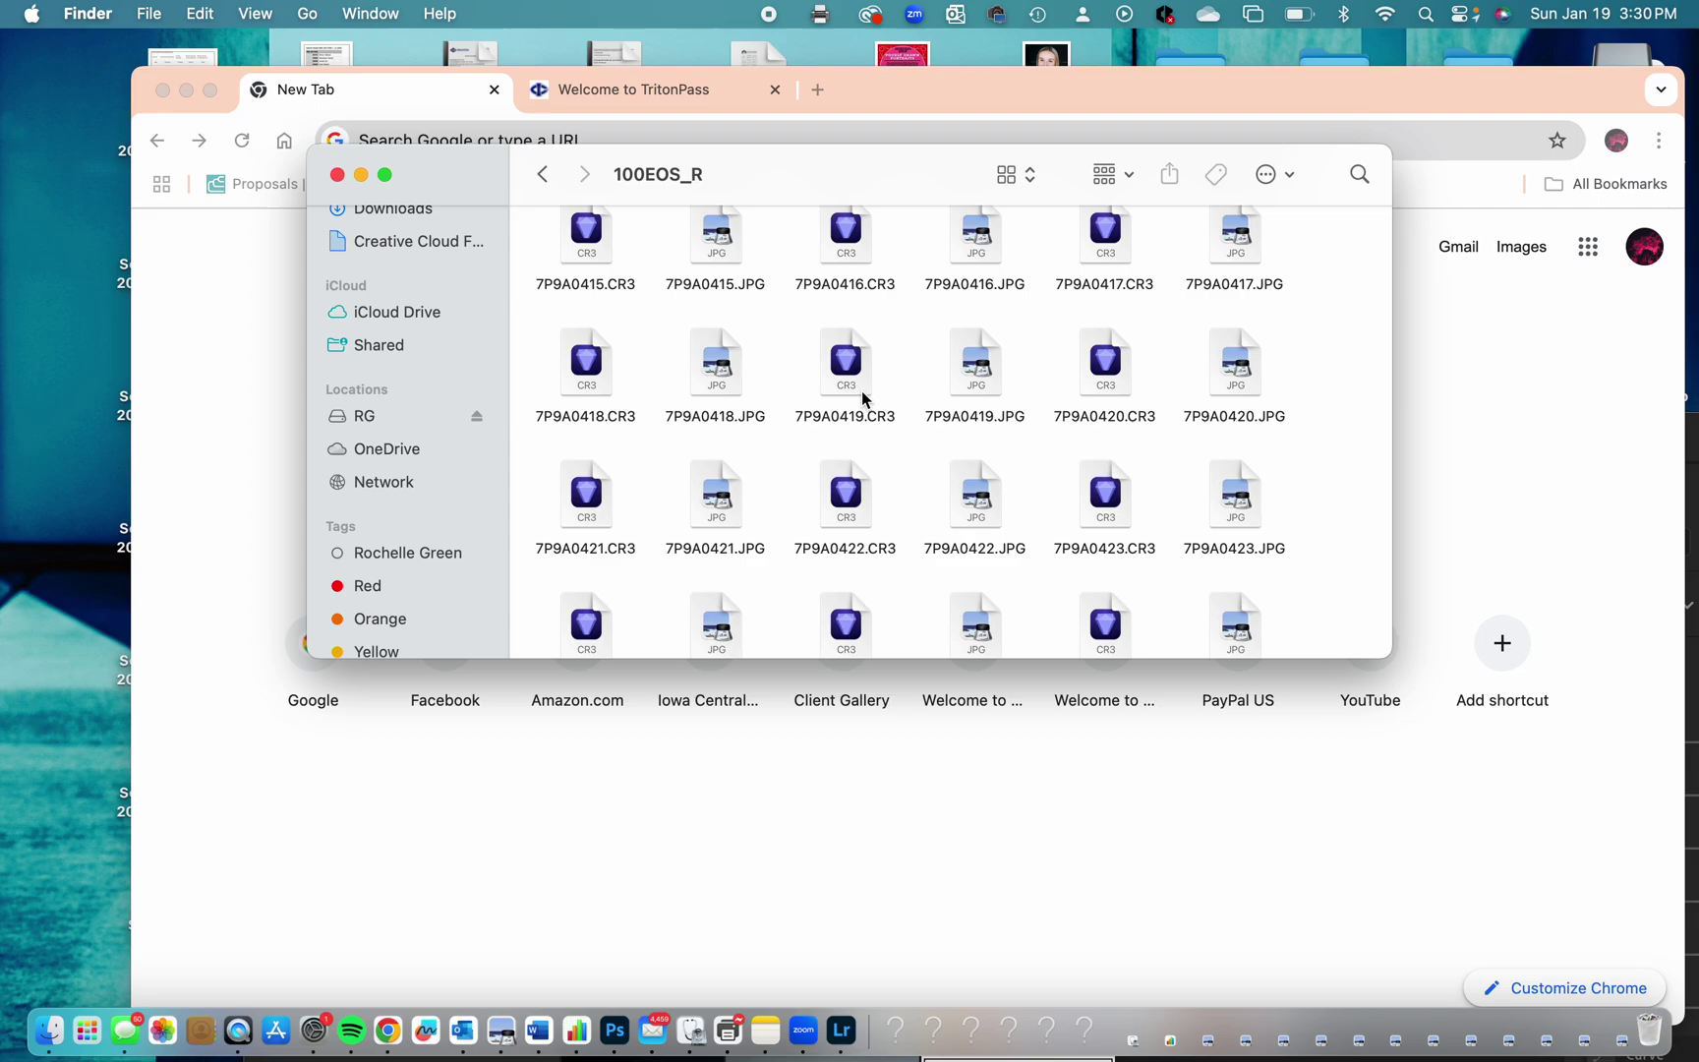
scroll(862, 390, "up", 5)
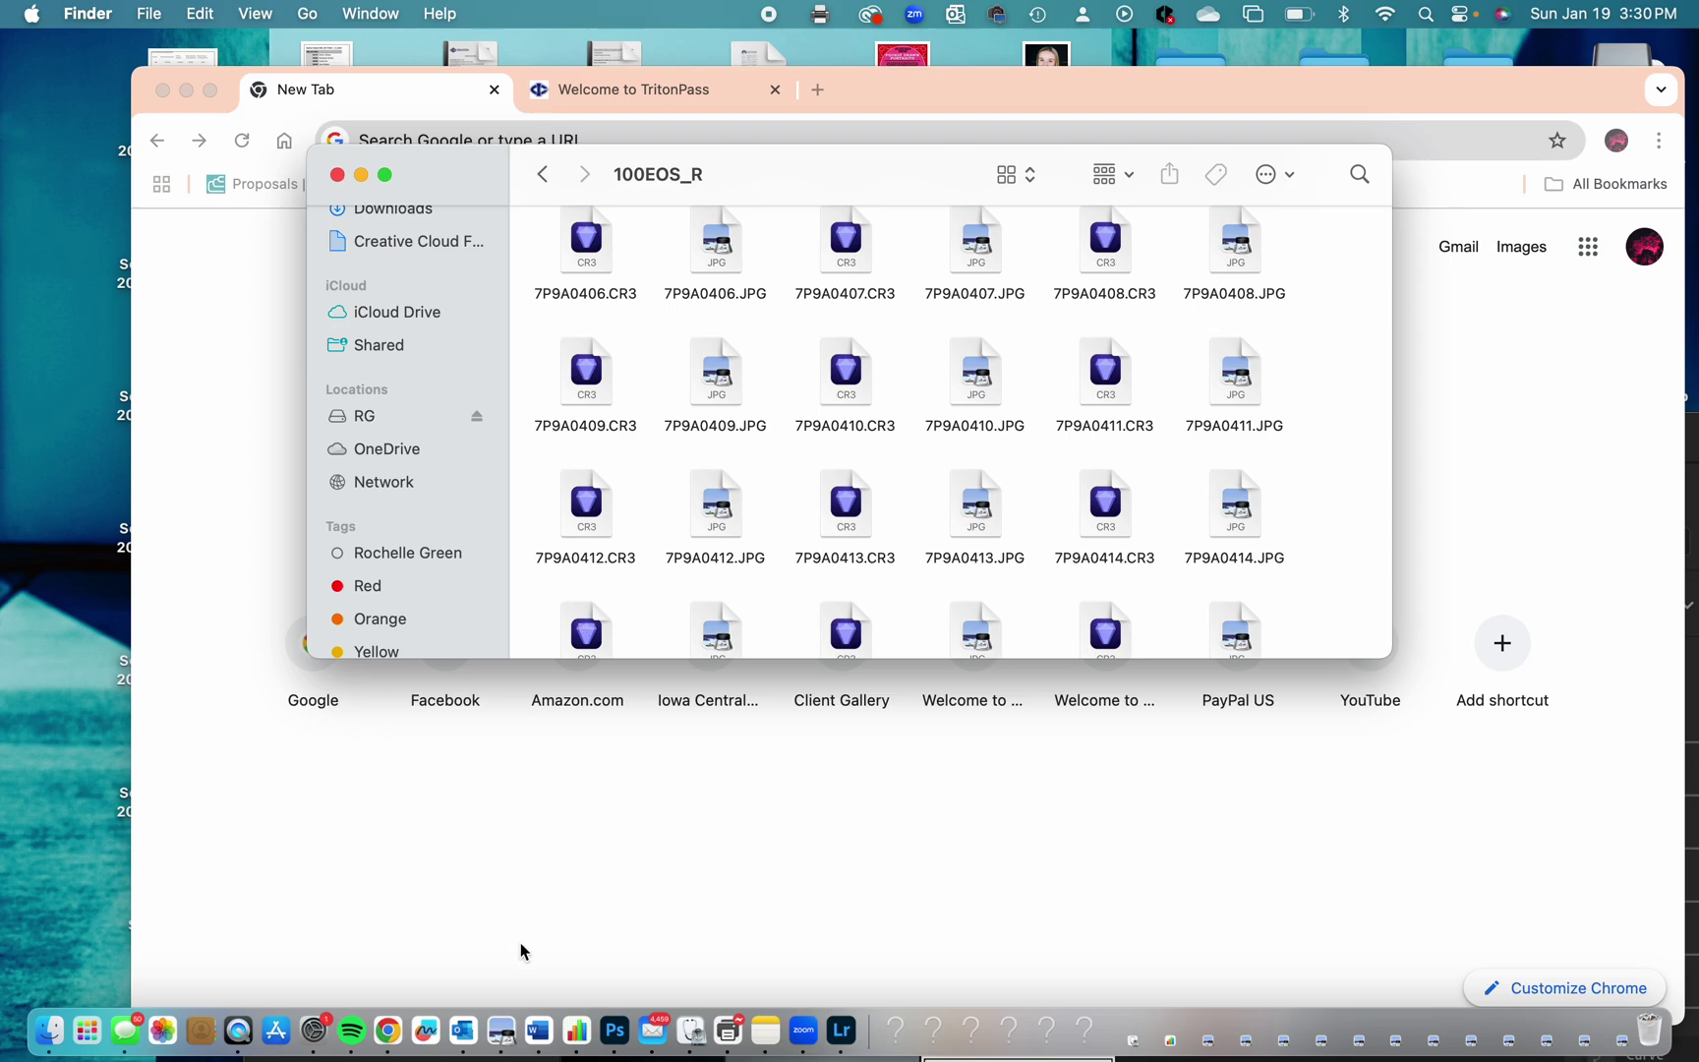
In Lightroom, create an album named 'Elements of Art' and open it.
left_click(850, 1033)
left_click_drag(562, 444, 429, 101)
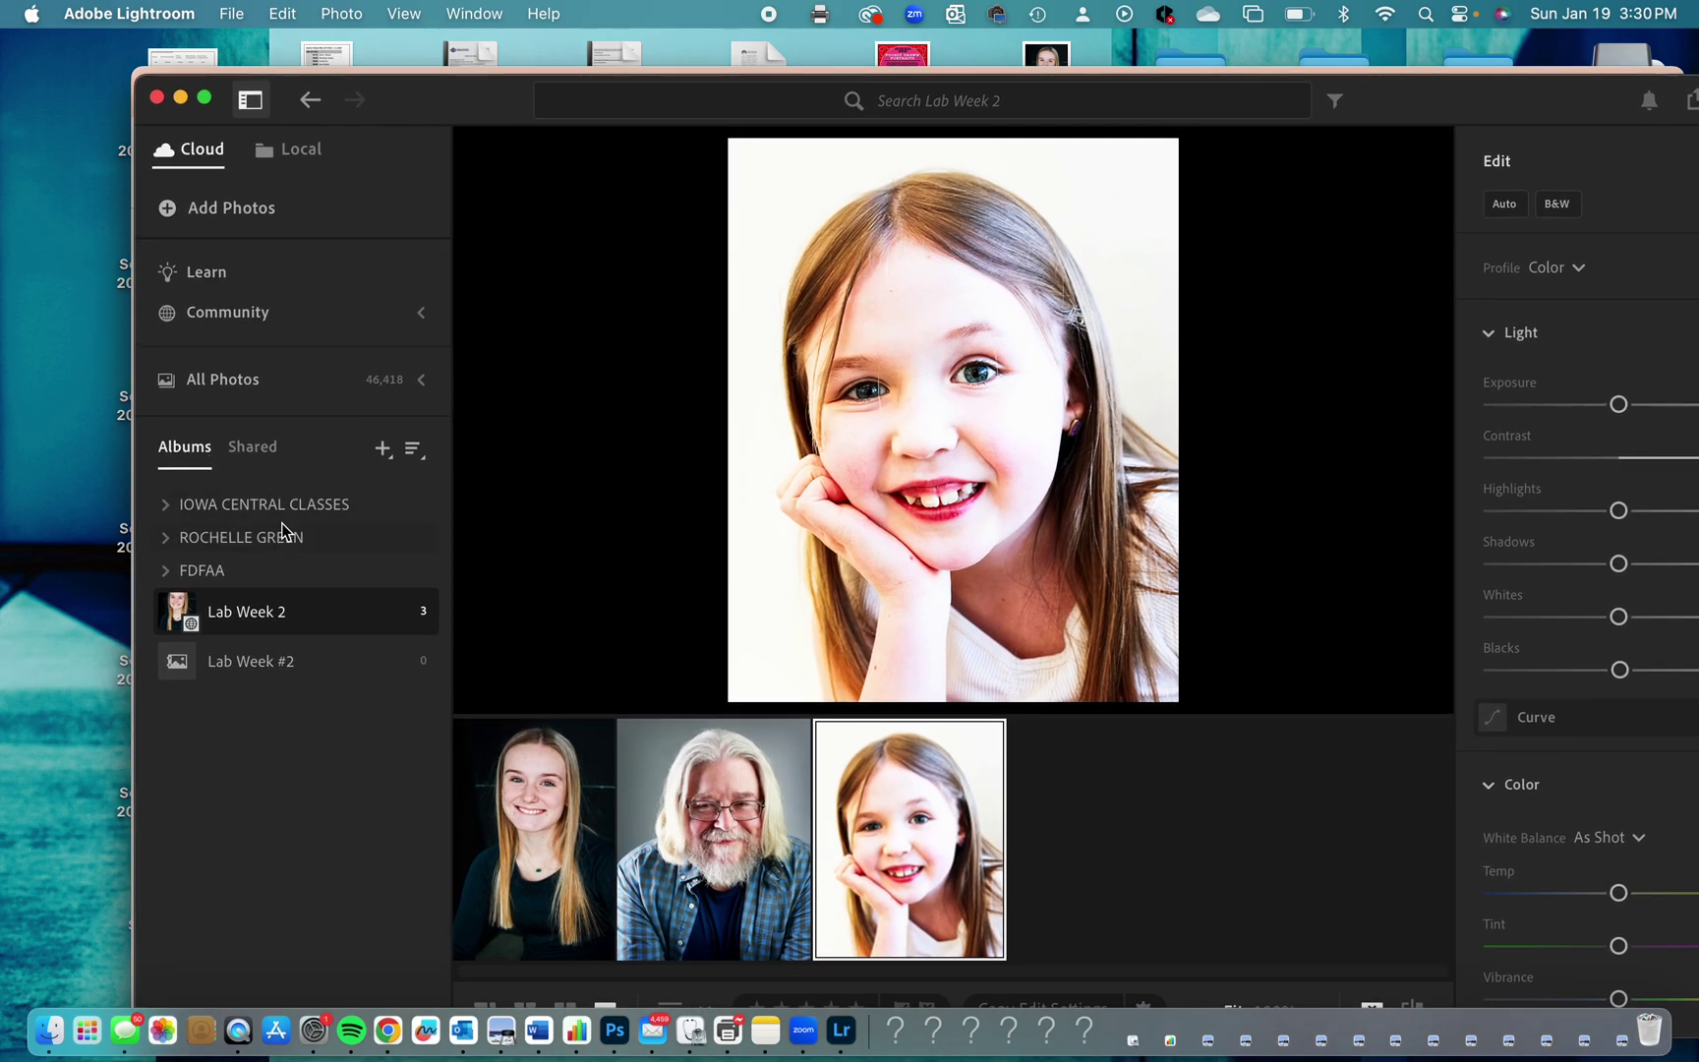
left_click(384, 448)
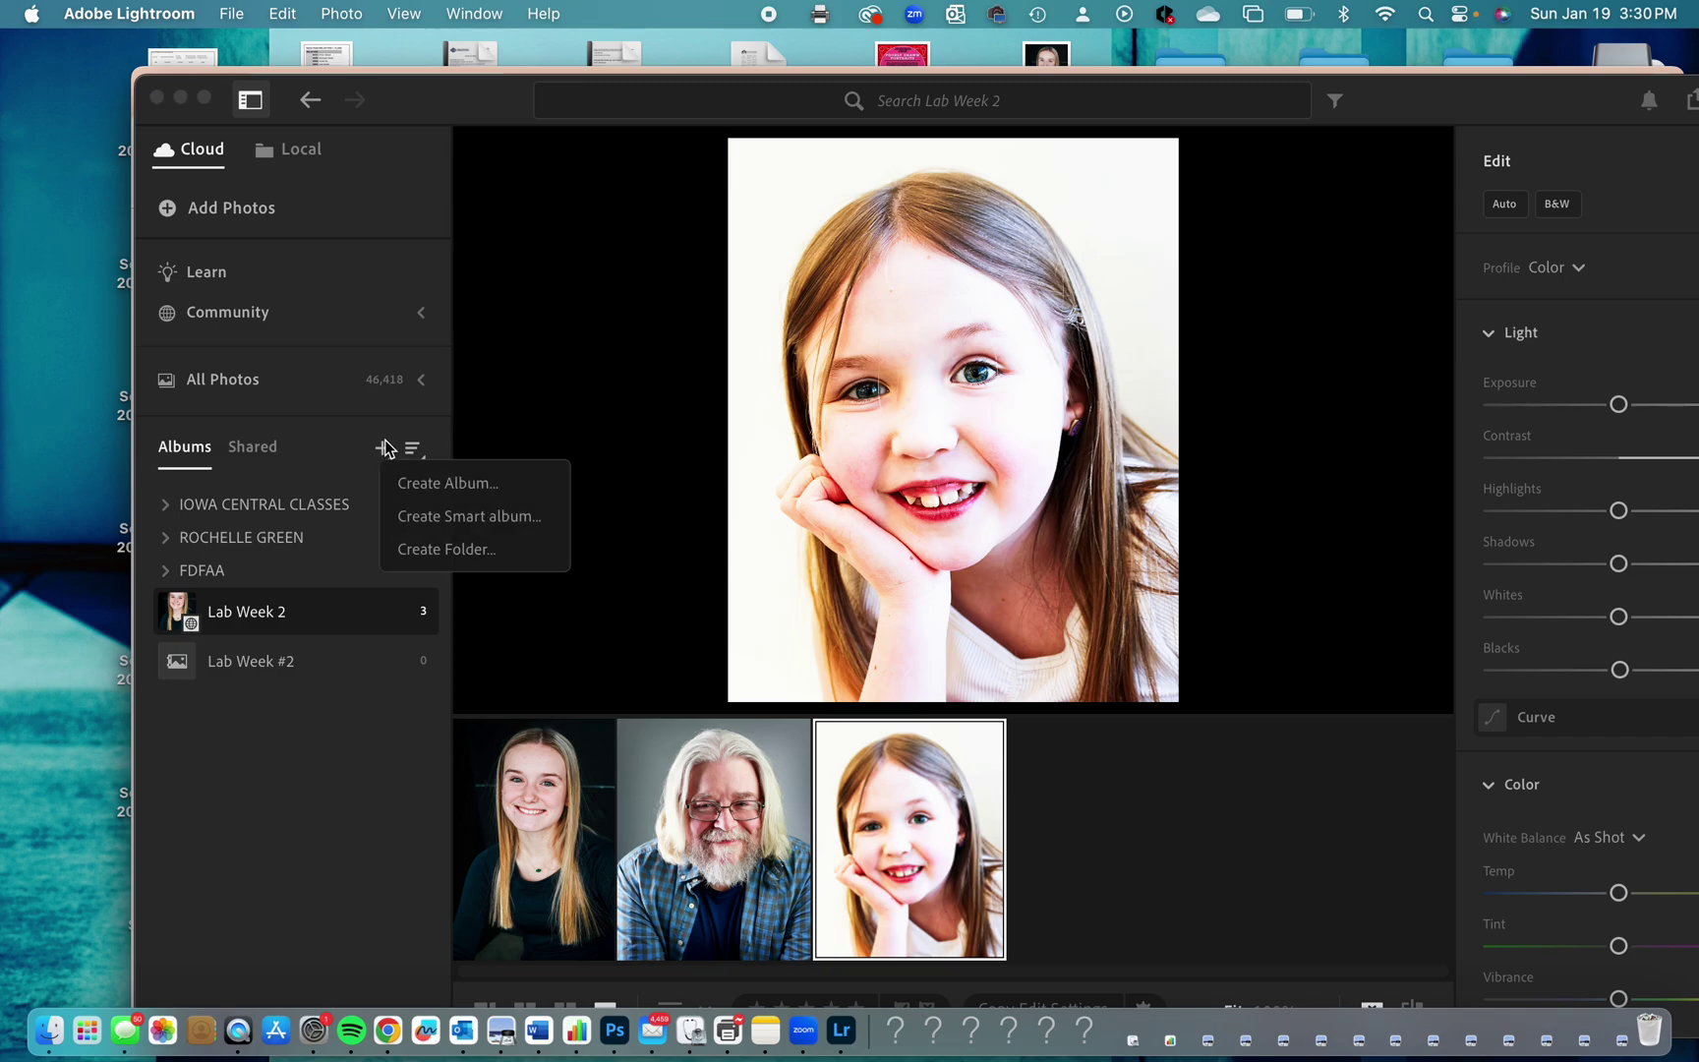
left_click(436, 483)
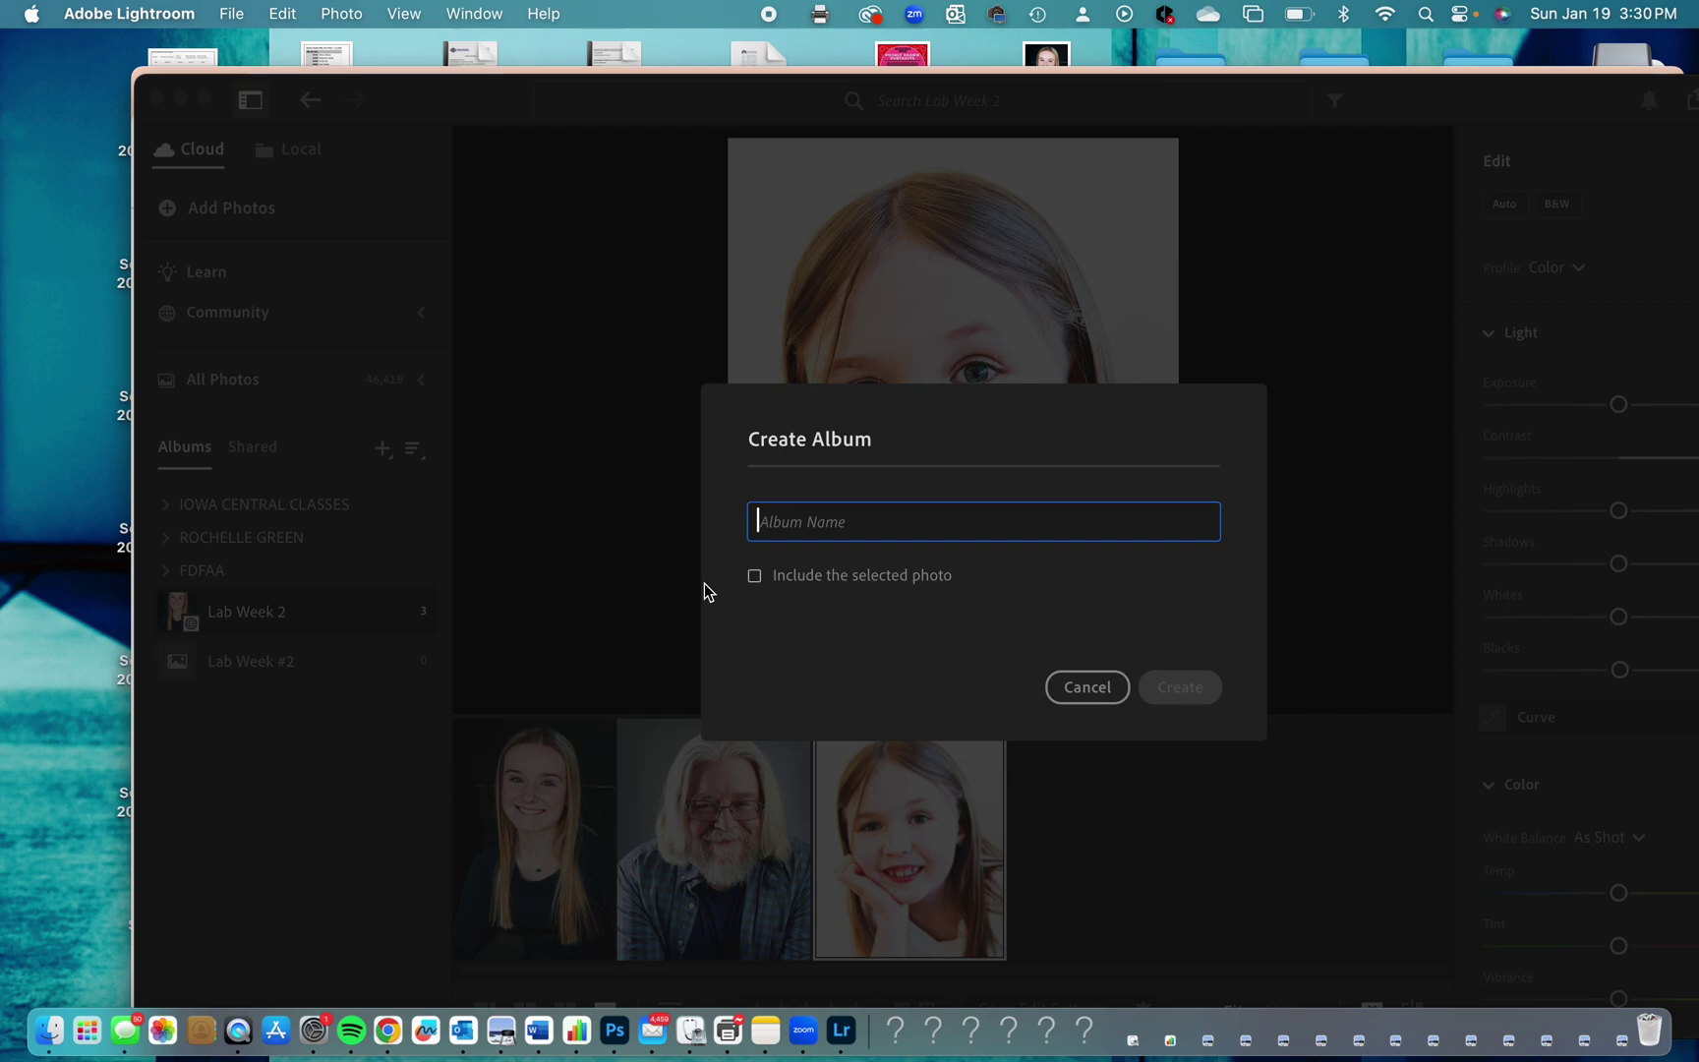
type("Elements of Art")
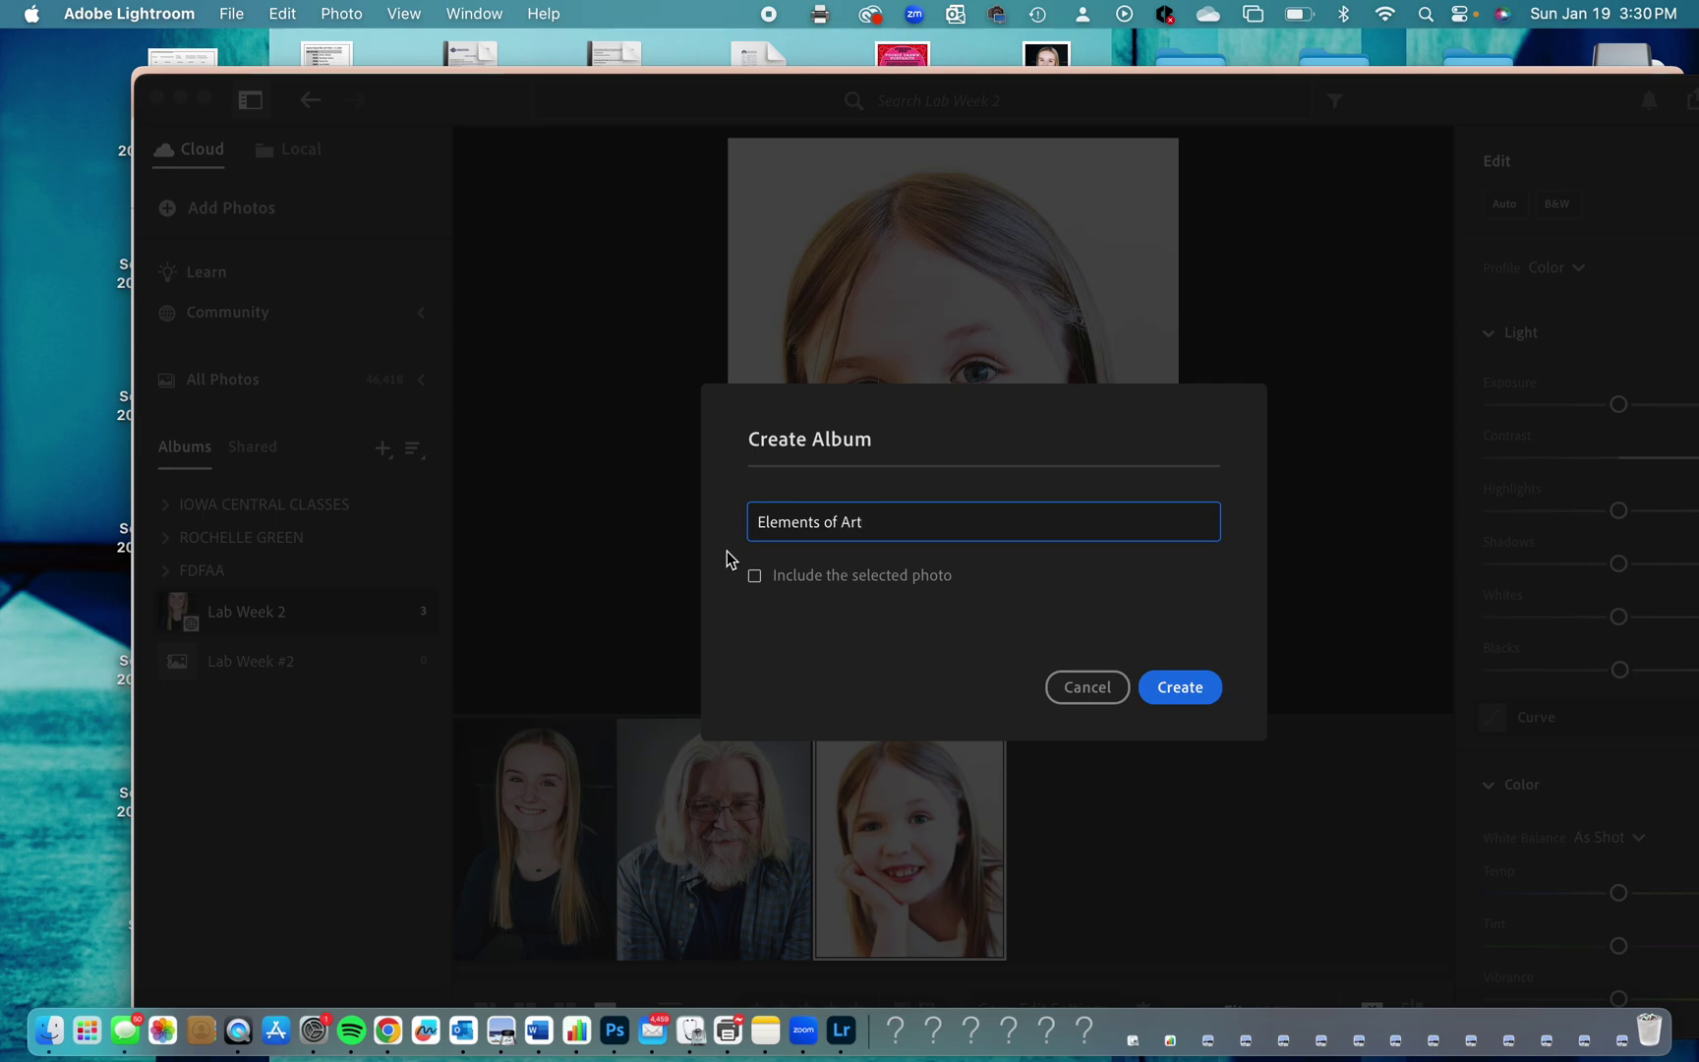
left_click(1185, 693)
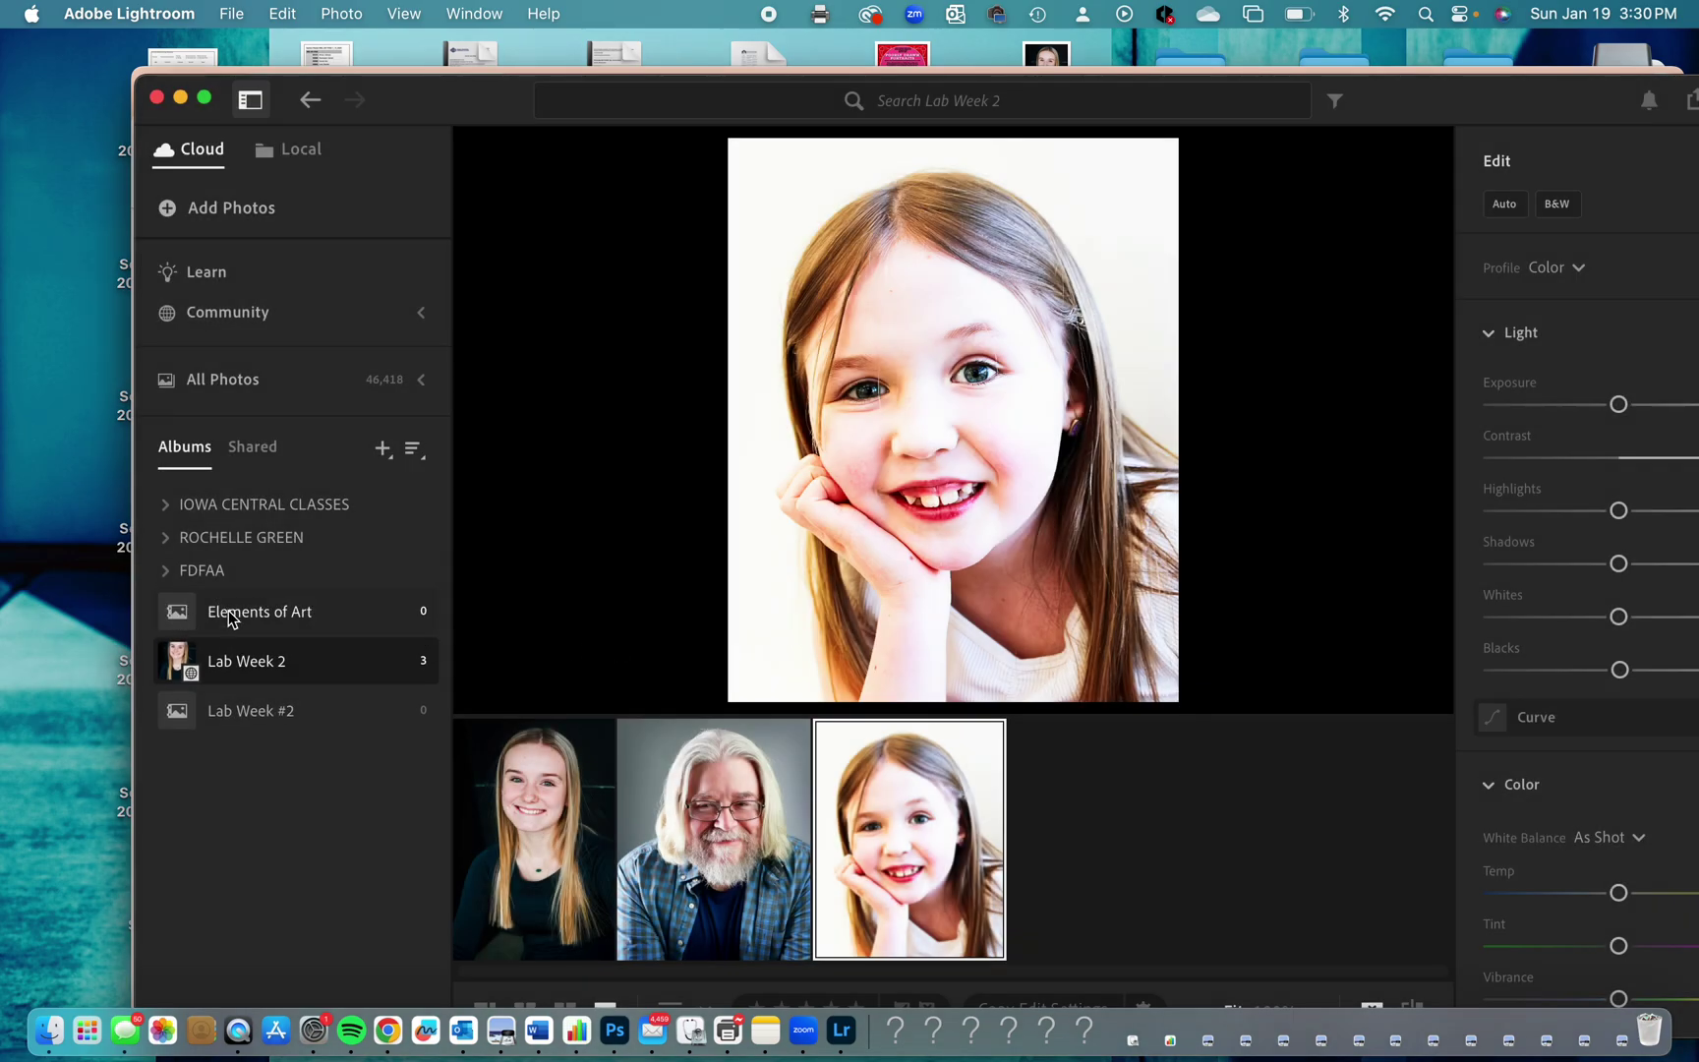
left_click(227, 614)
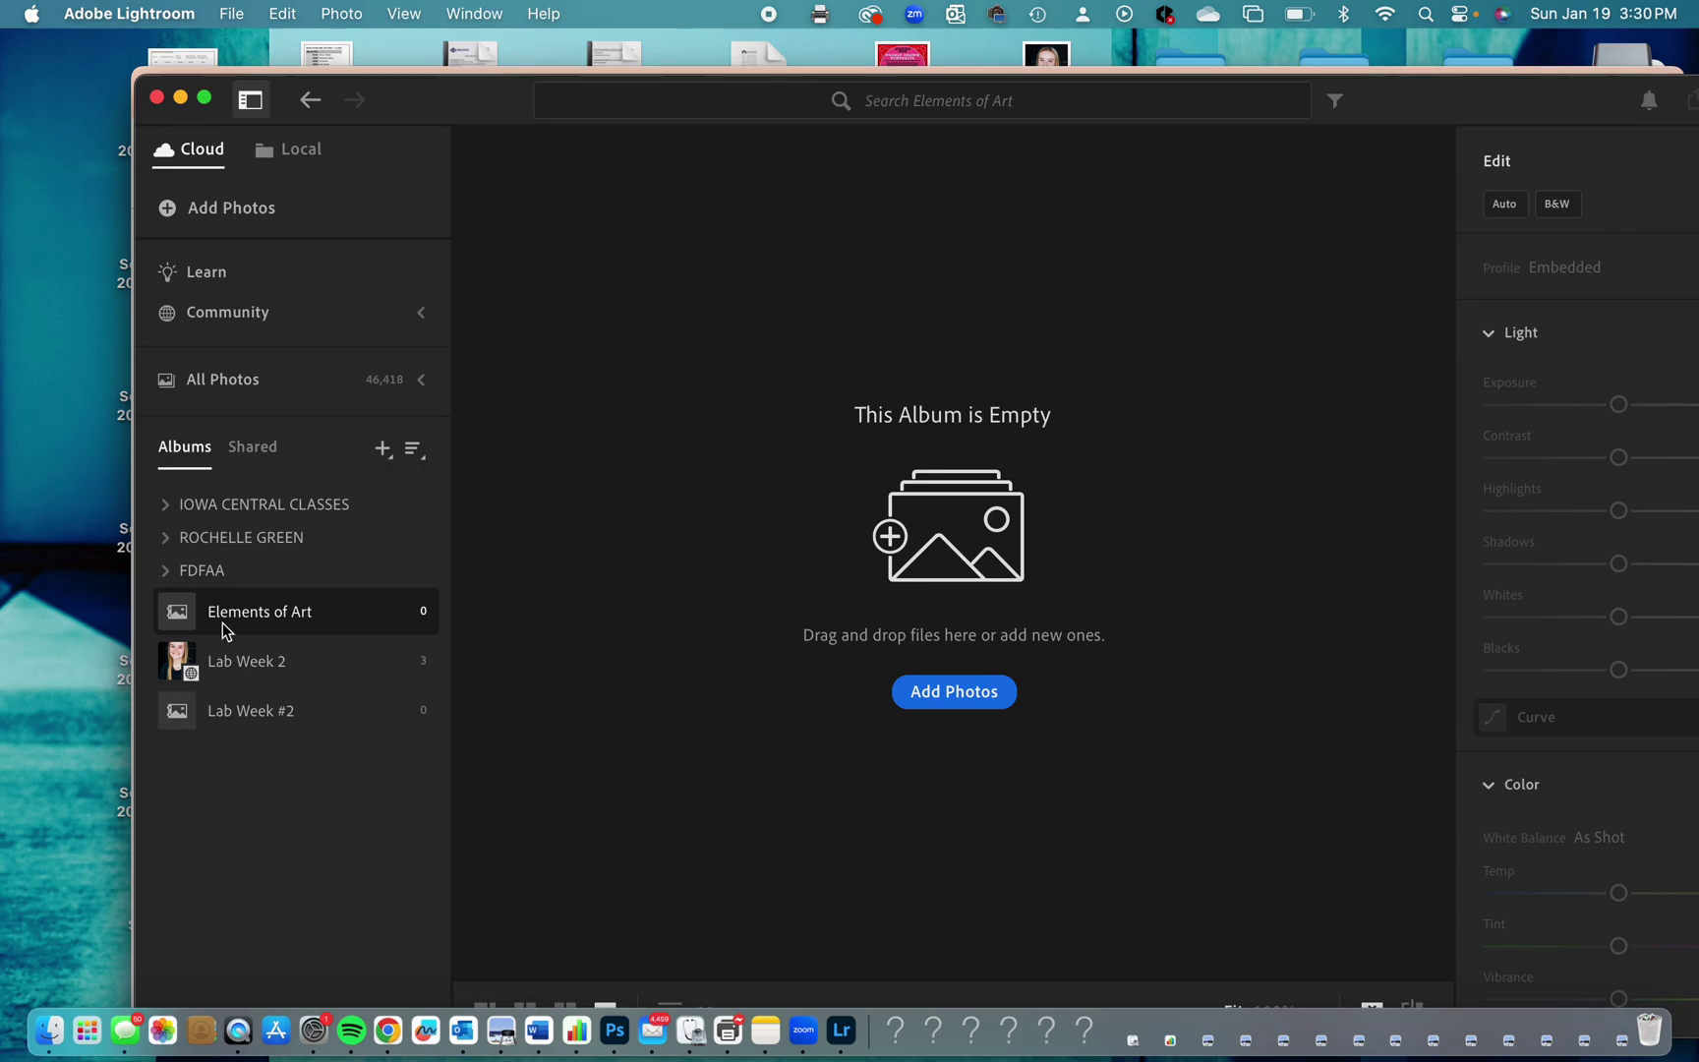
Add photos from RG > DCIM > 100EOS_R, selecting the first row of files for import review.
left_click(969, 695)
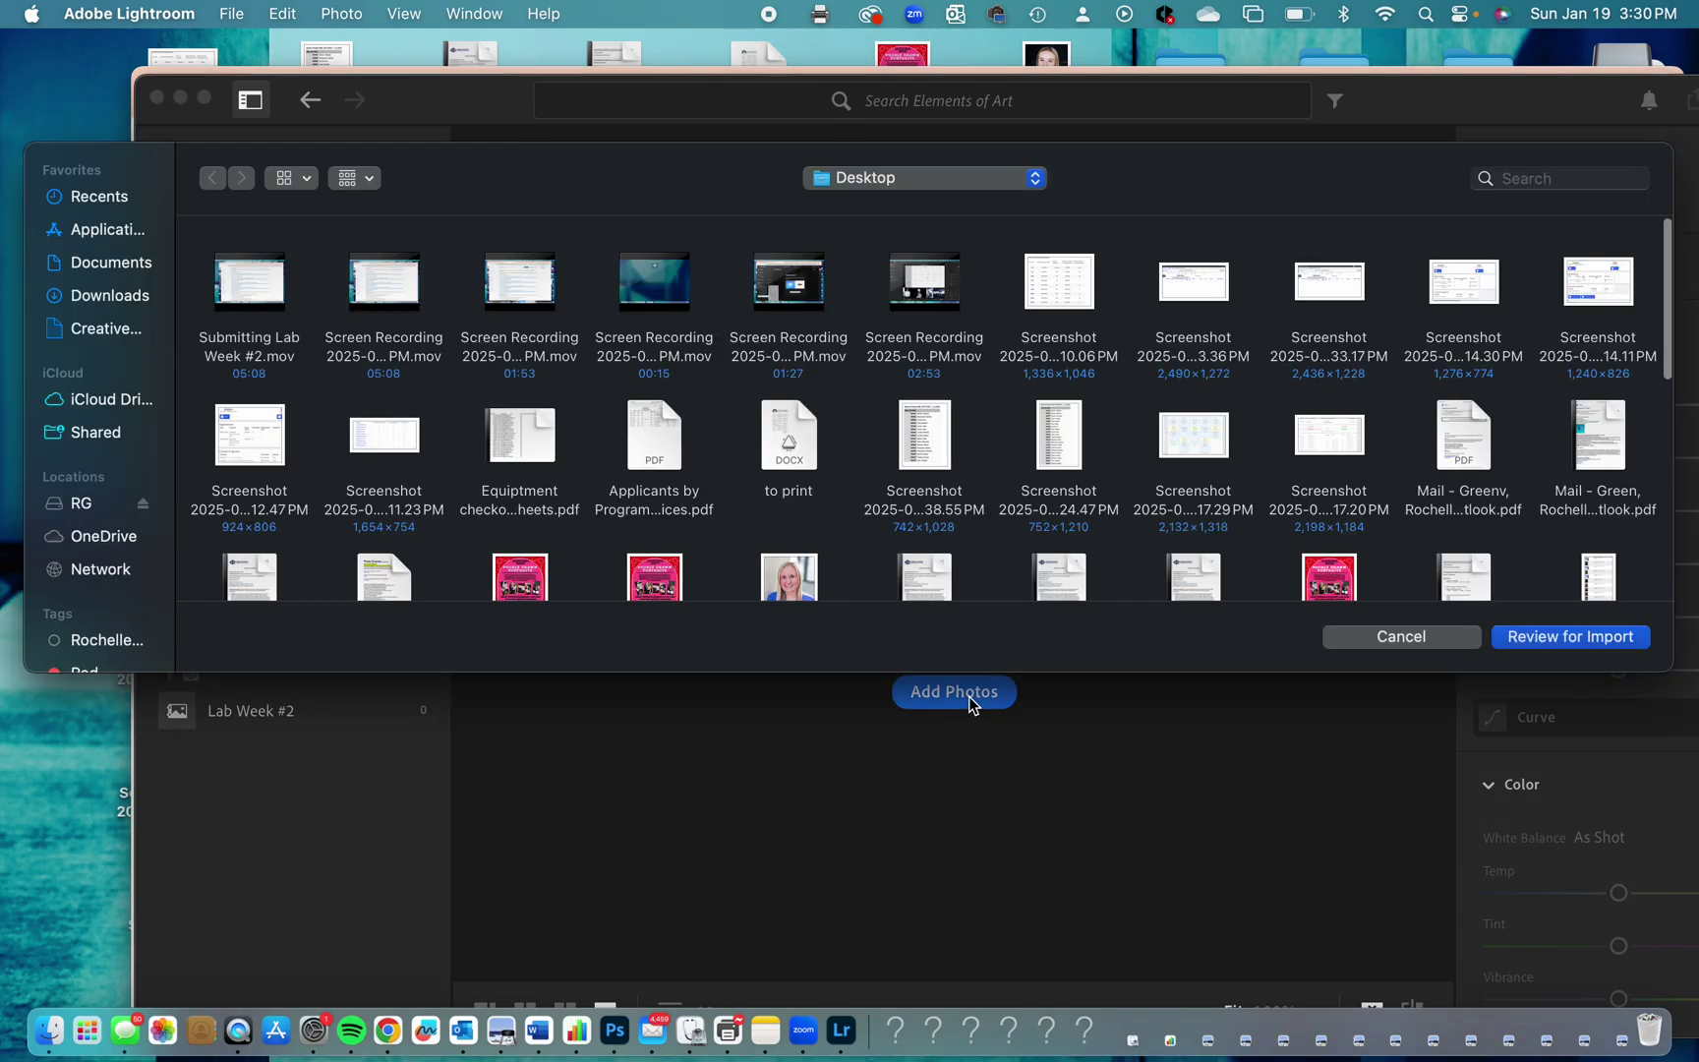
left_click(83, 507)
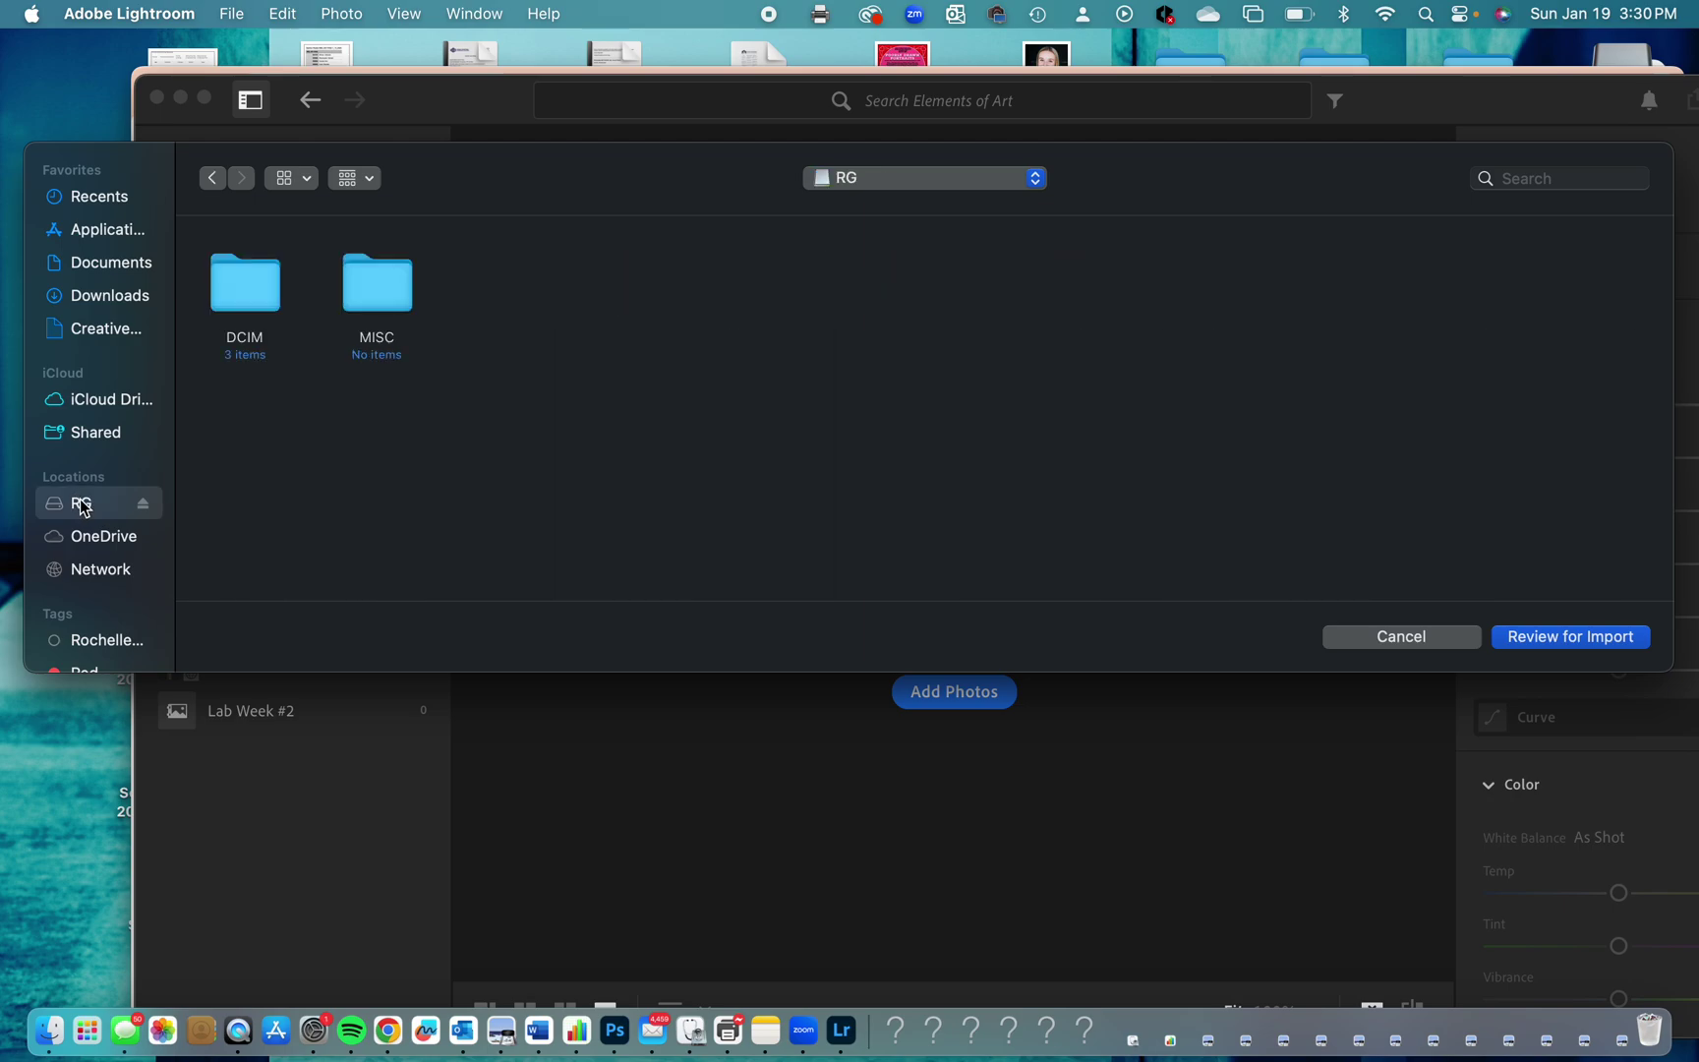
double_click(255, 301)
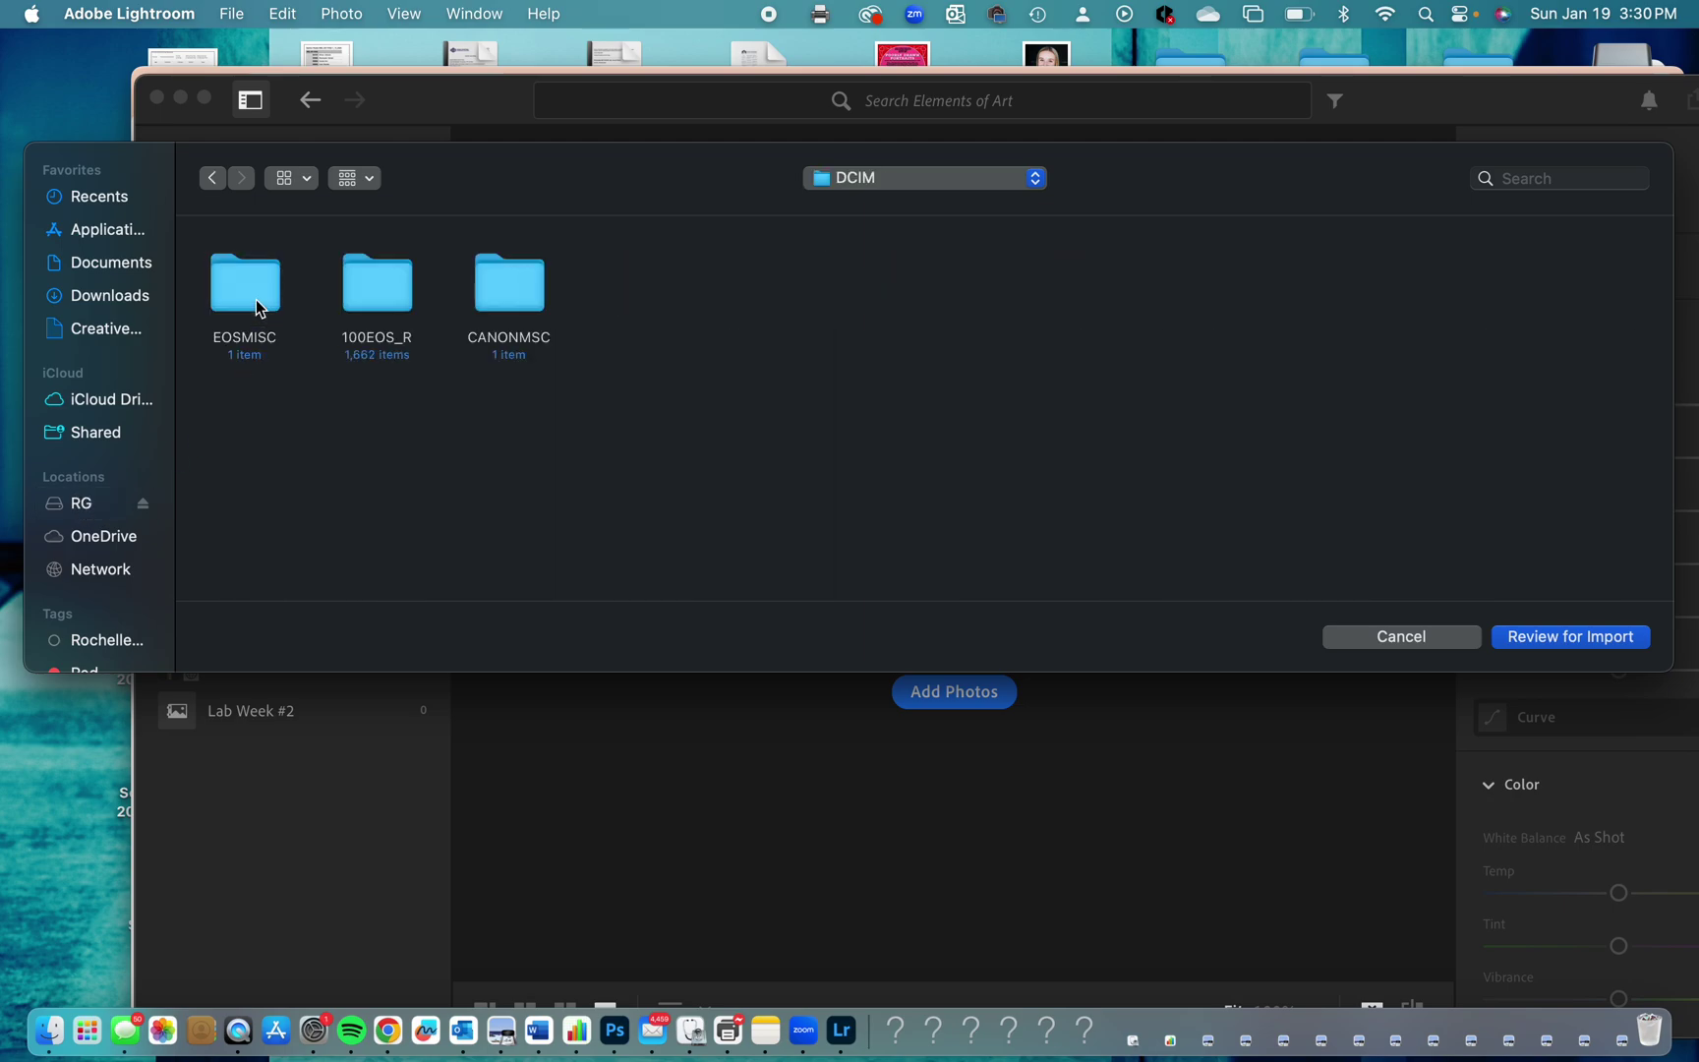
double_click(376, 287)
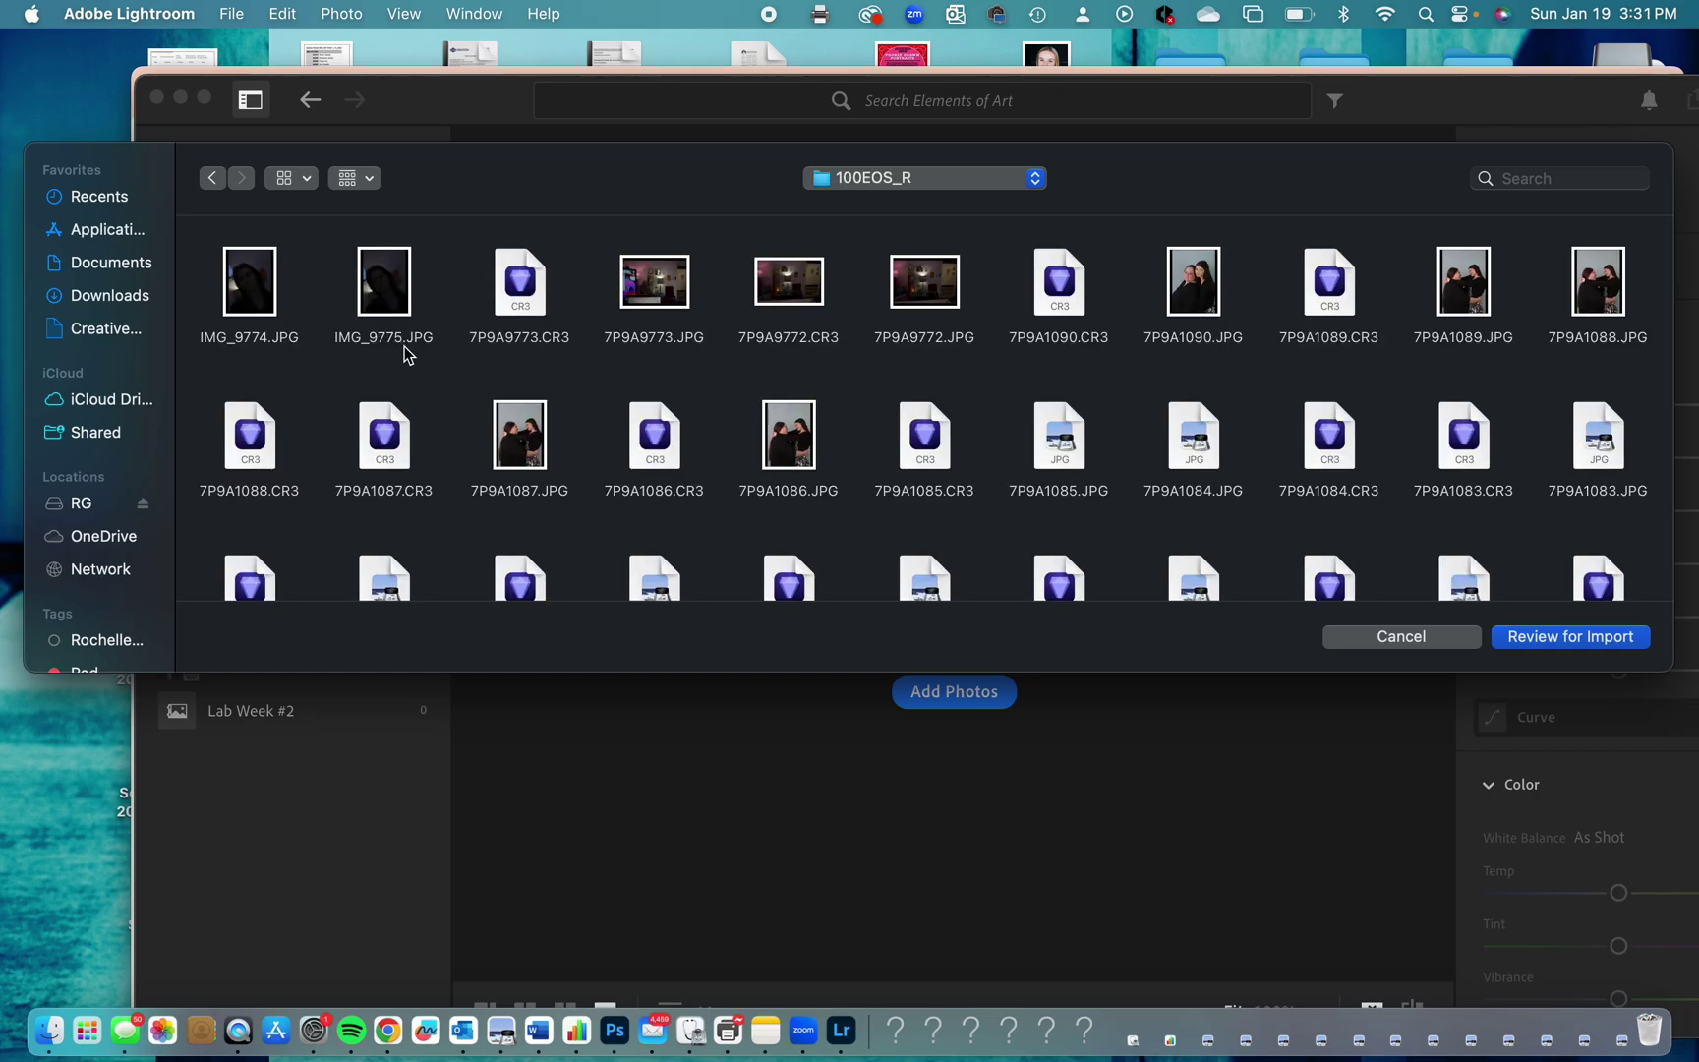
scroll(580, 372, "down", 10)
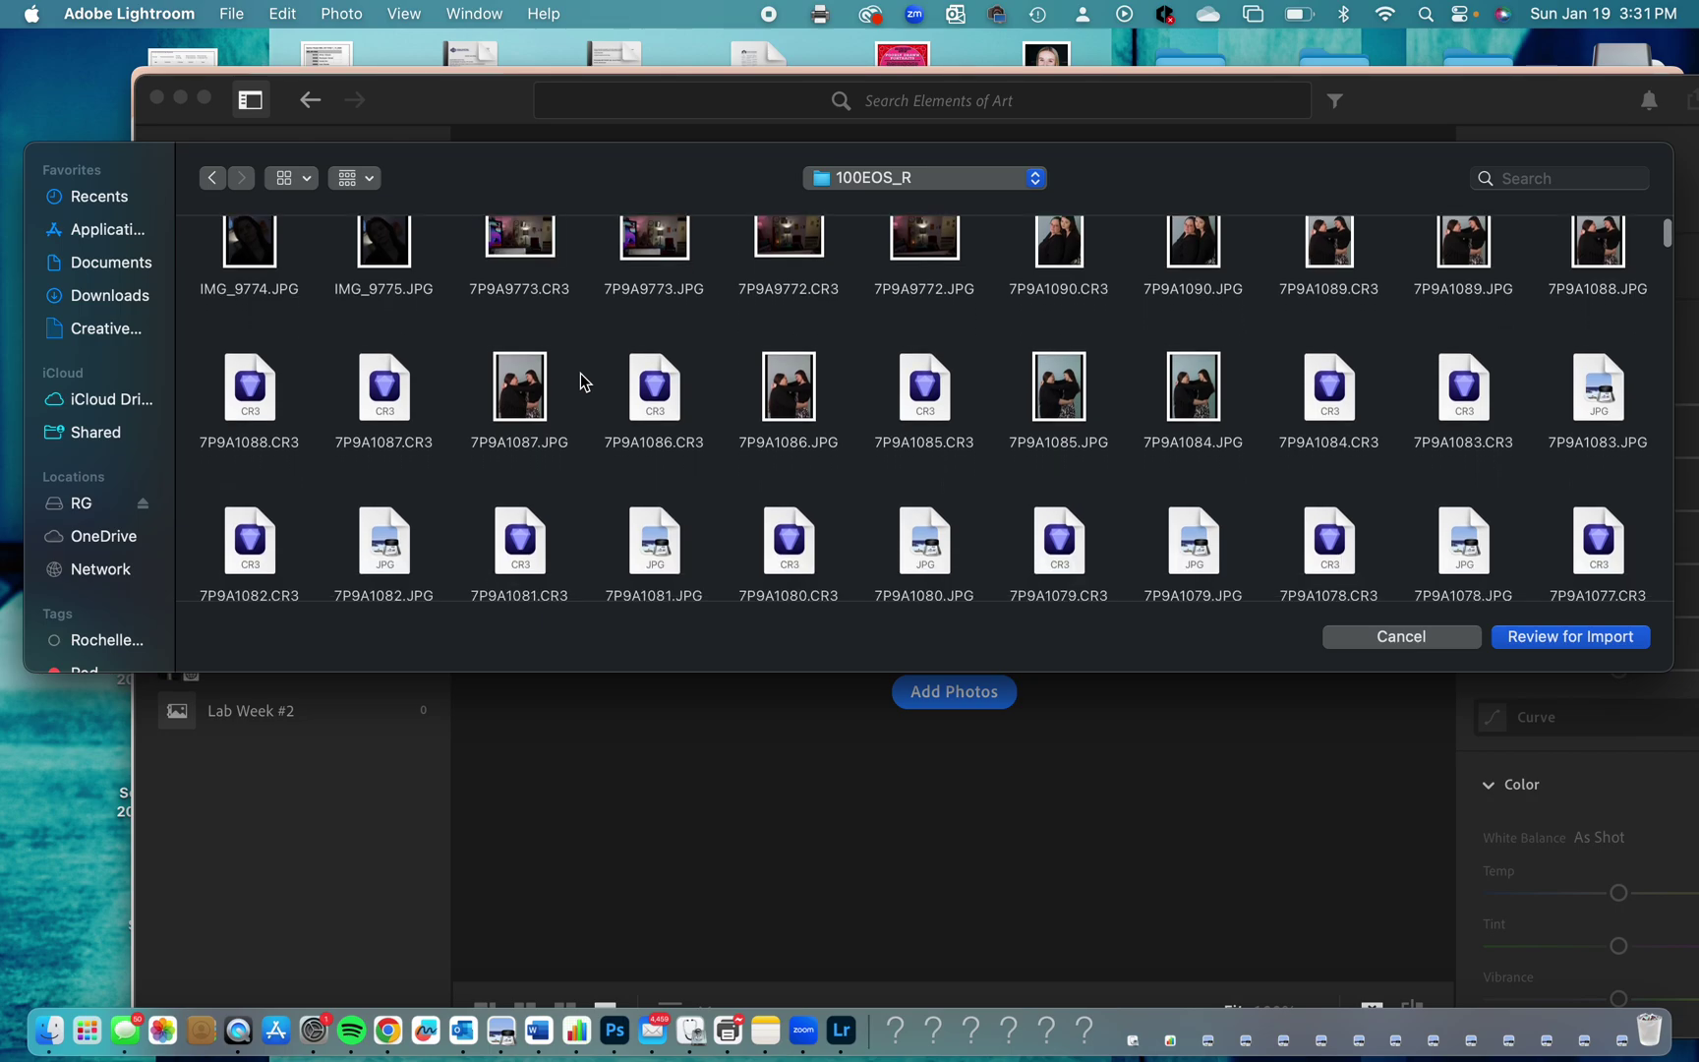
scroll(580, 372, "up", 10)
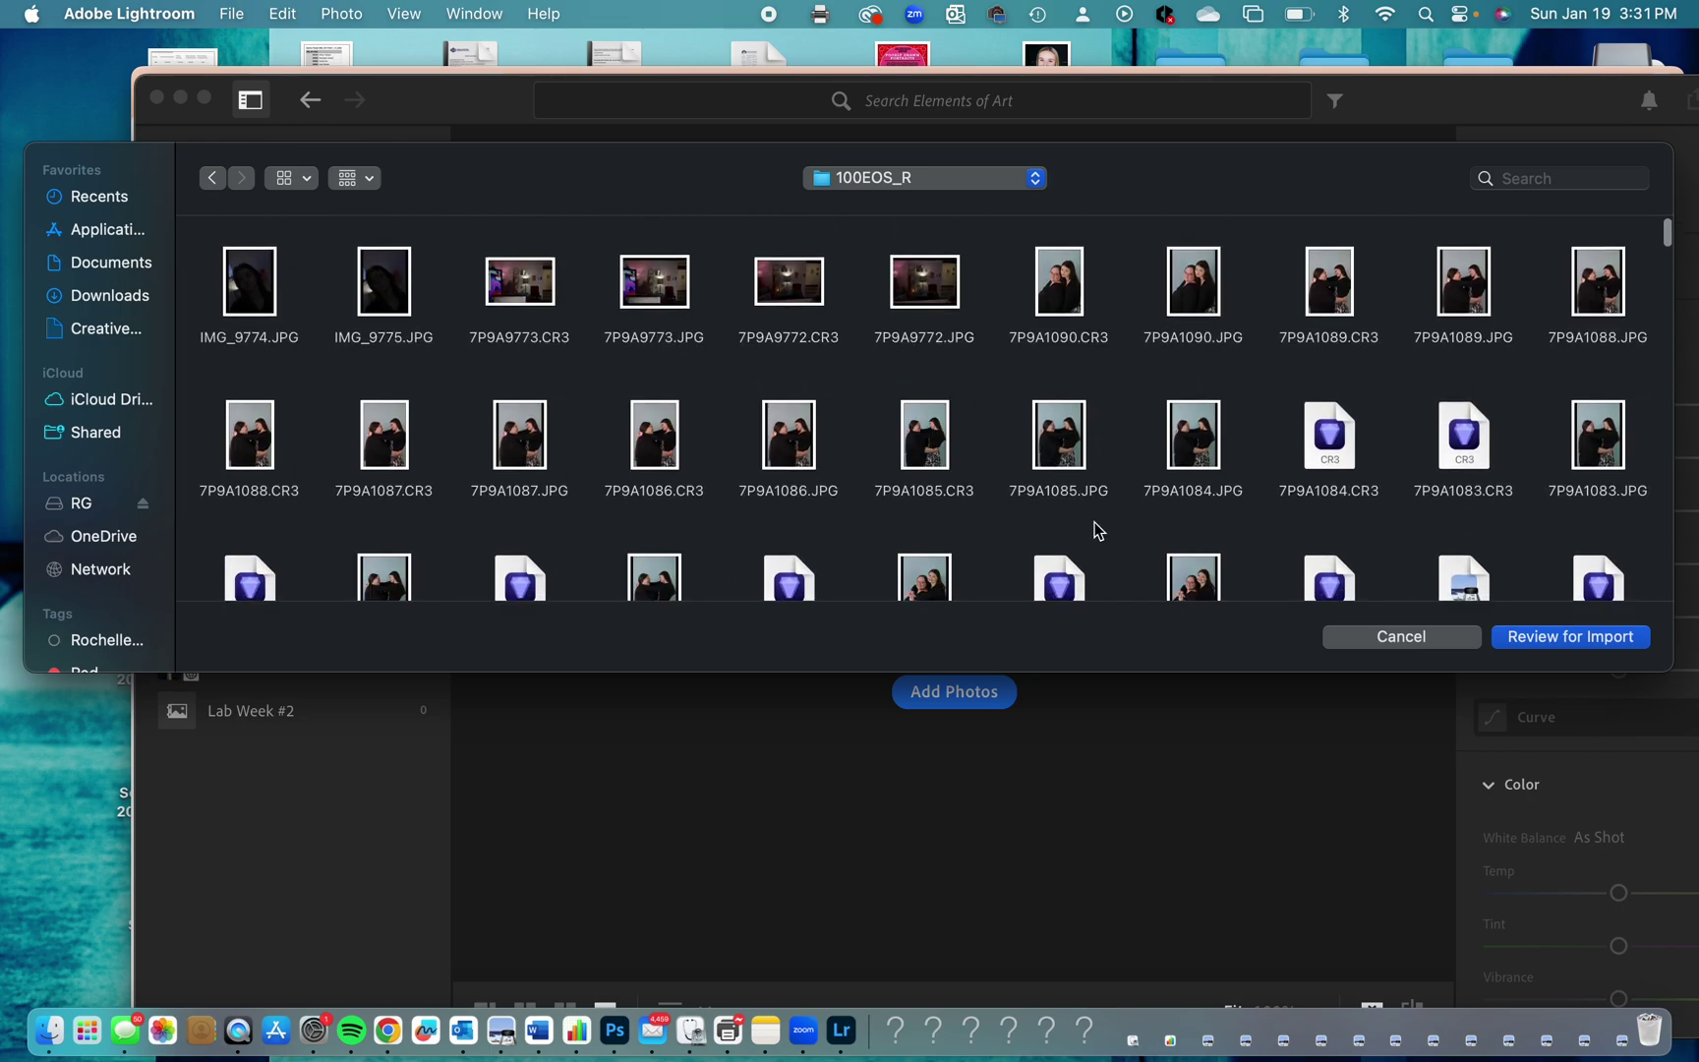
left_click_drag(193, 233, 1636, 340)
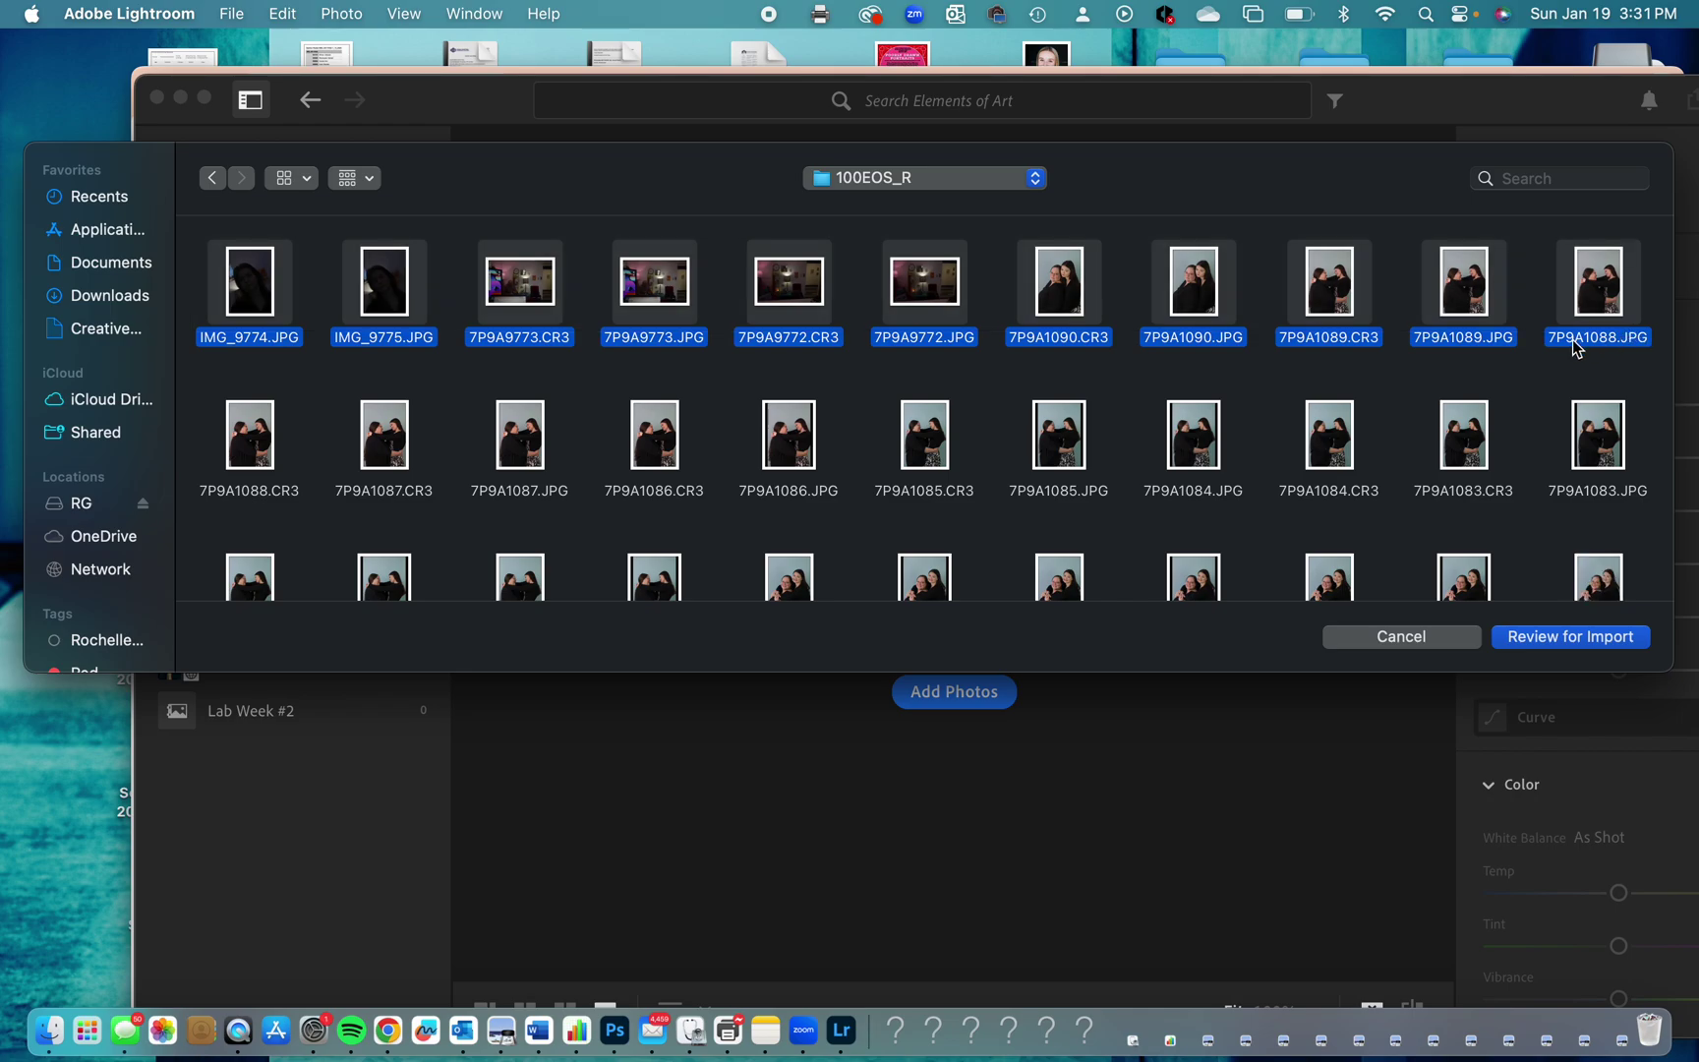
scroll(1573, 342, "down", 5)
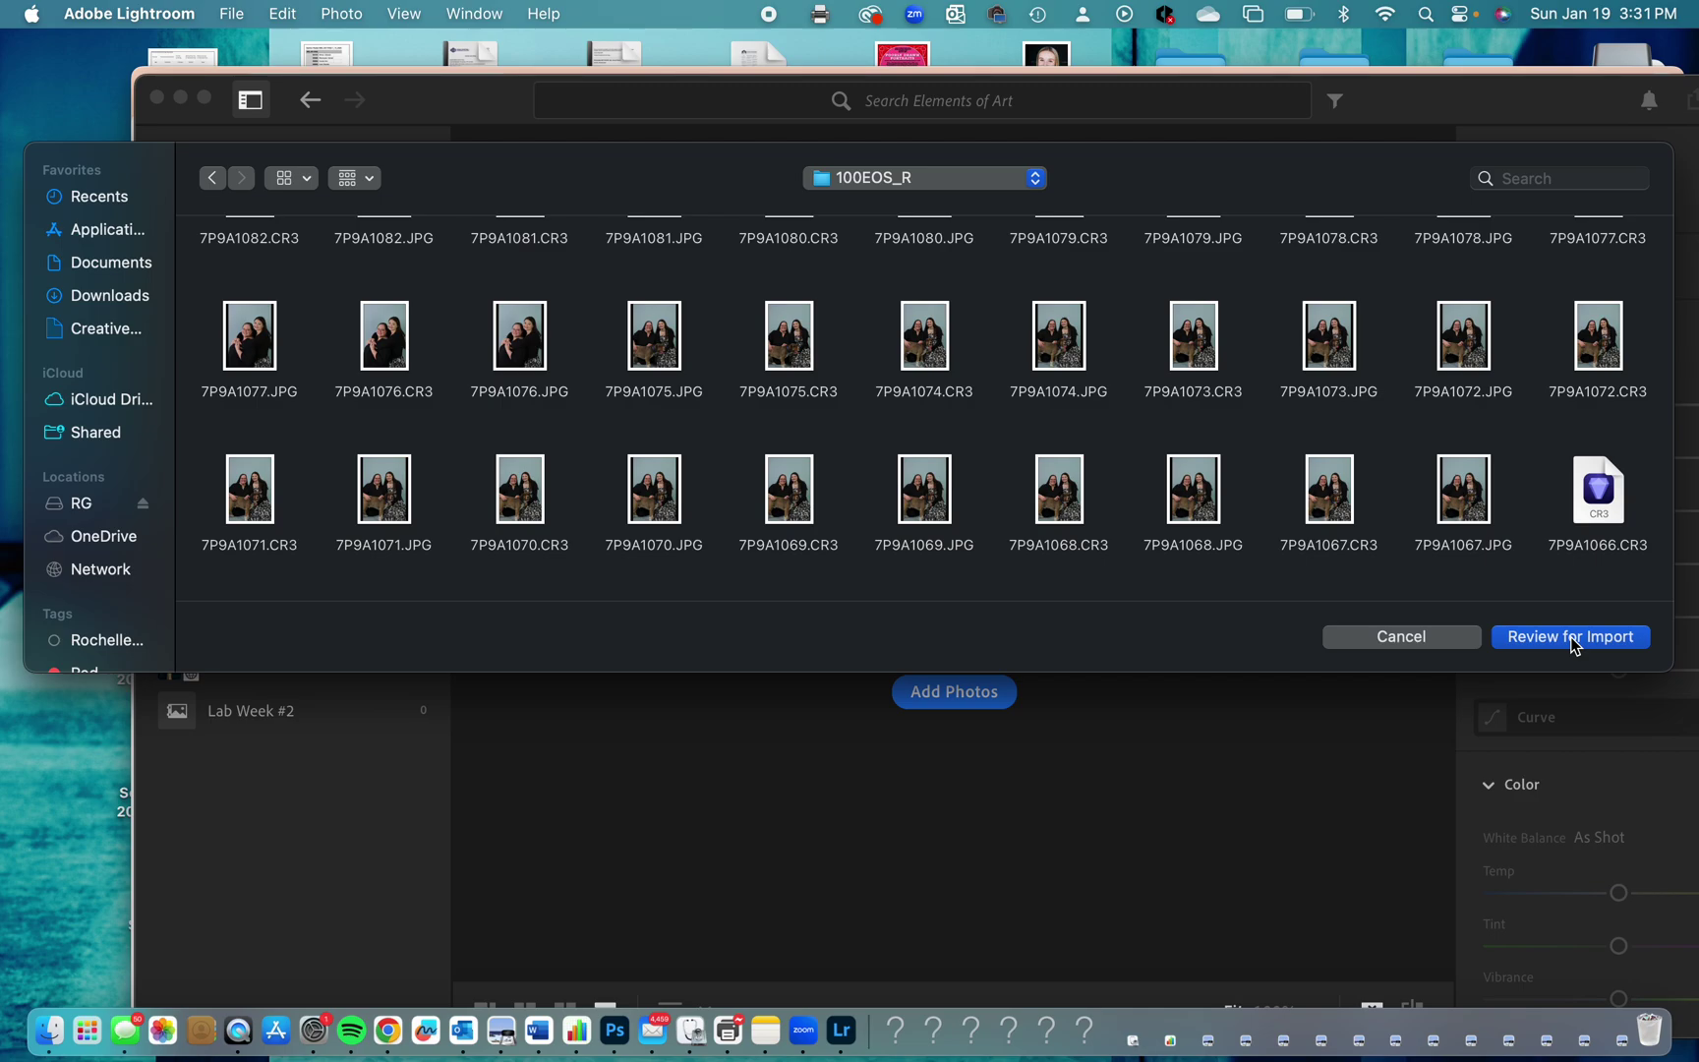
left_click(1572, 637)
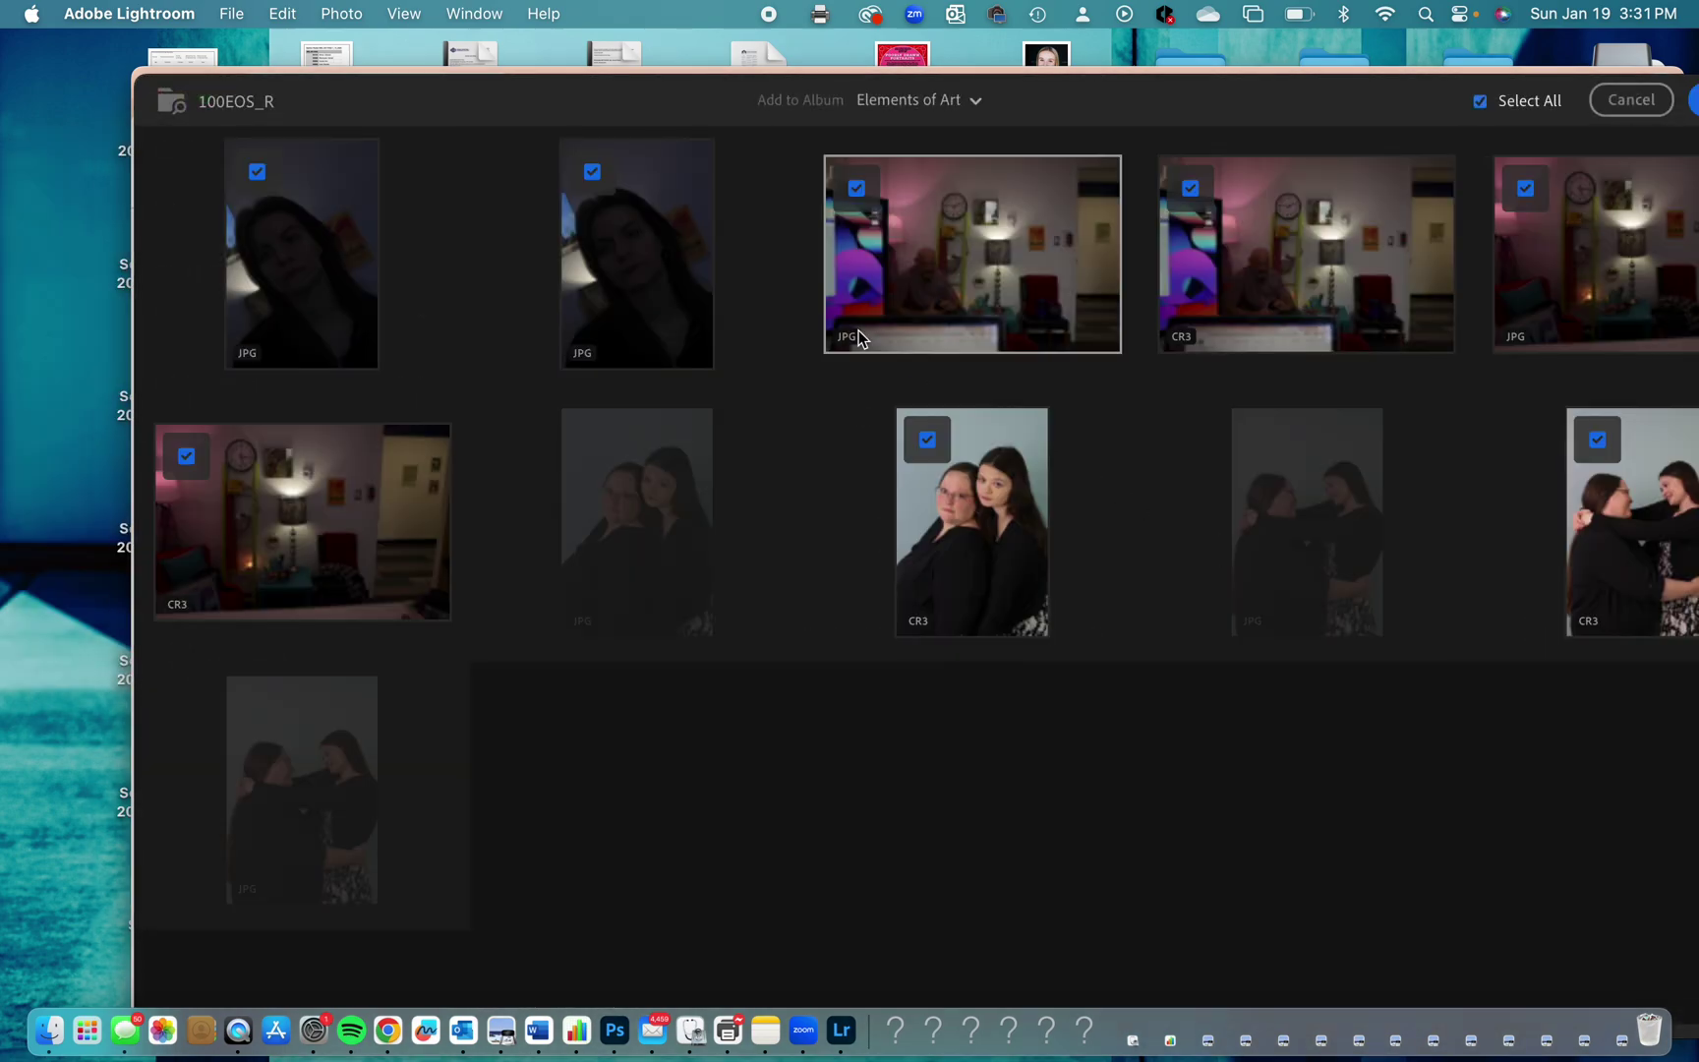
Clear the import checkmarks from all photos in the review.
left_click(592, 172)
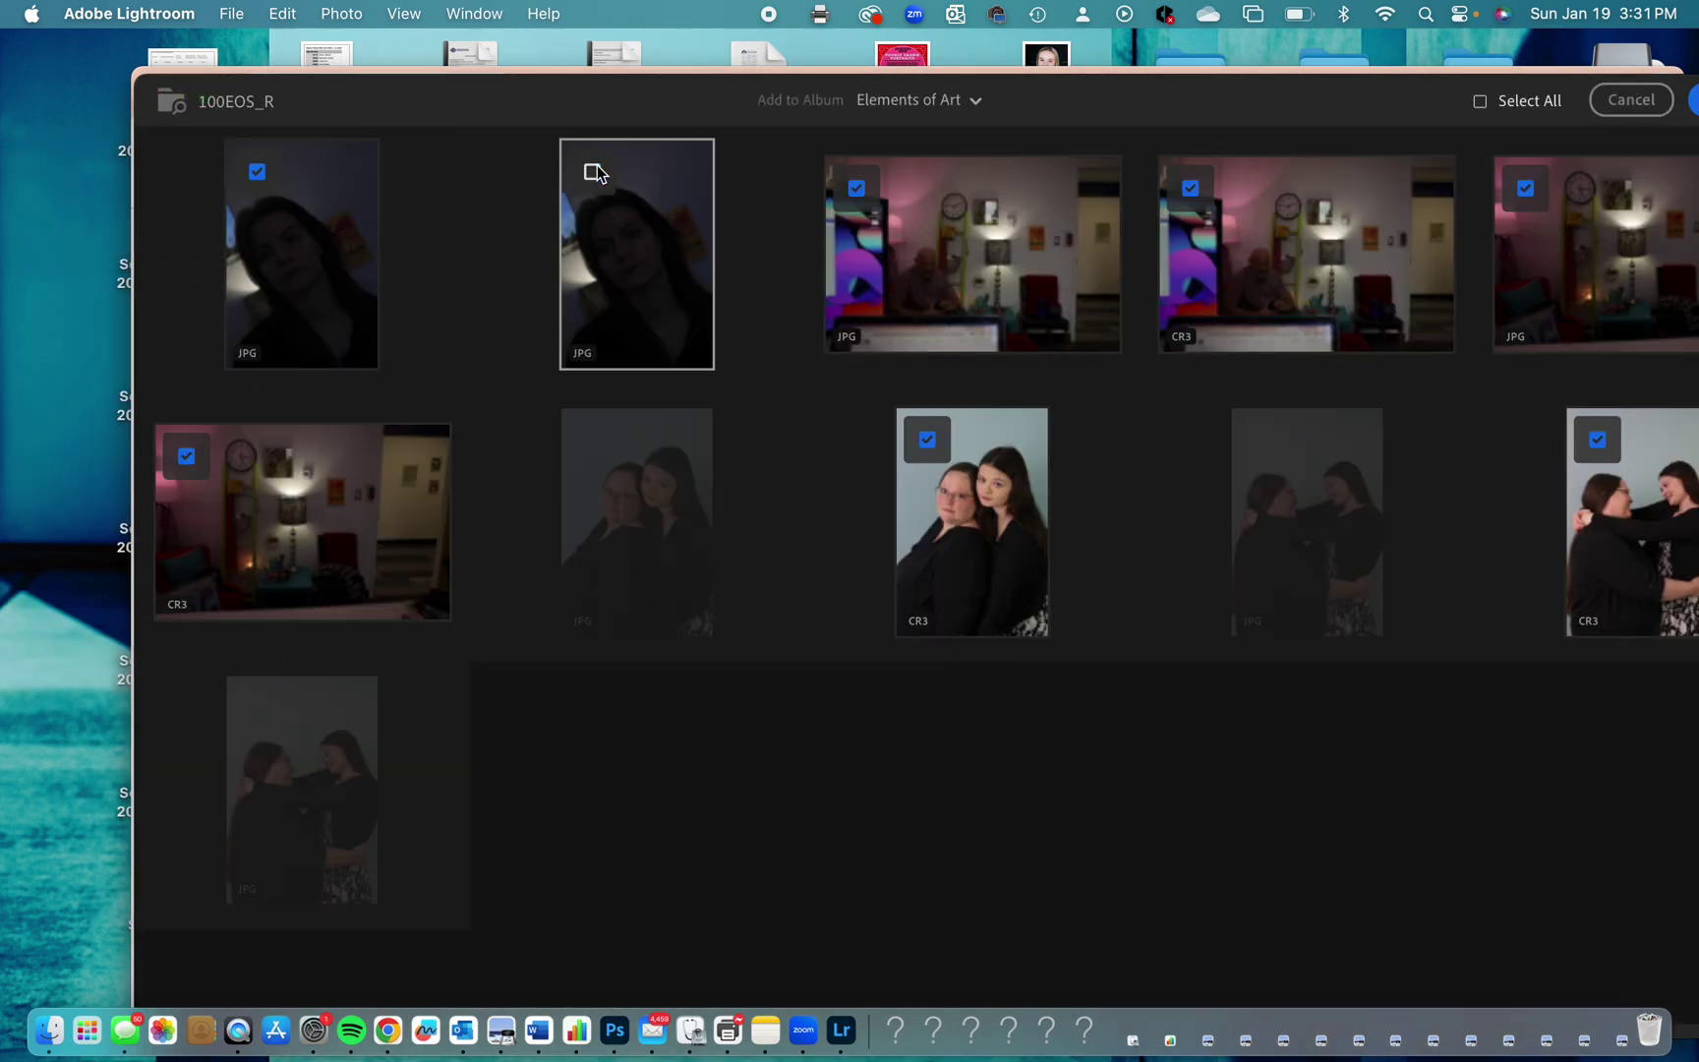
left_click(259, 174)
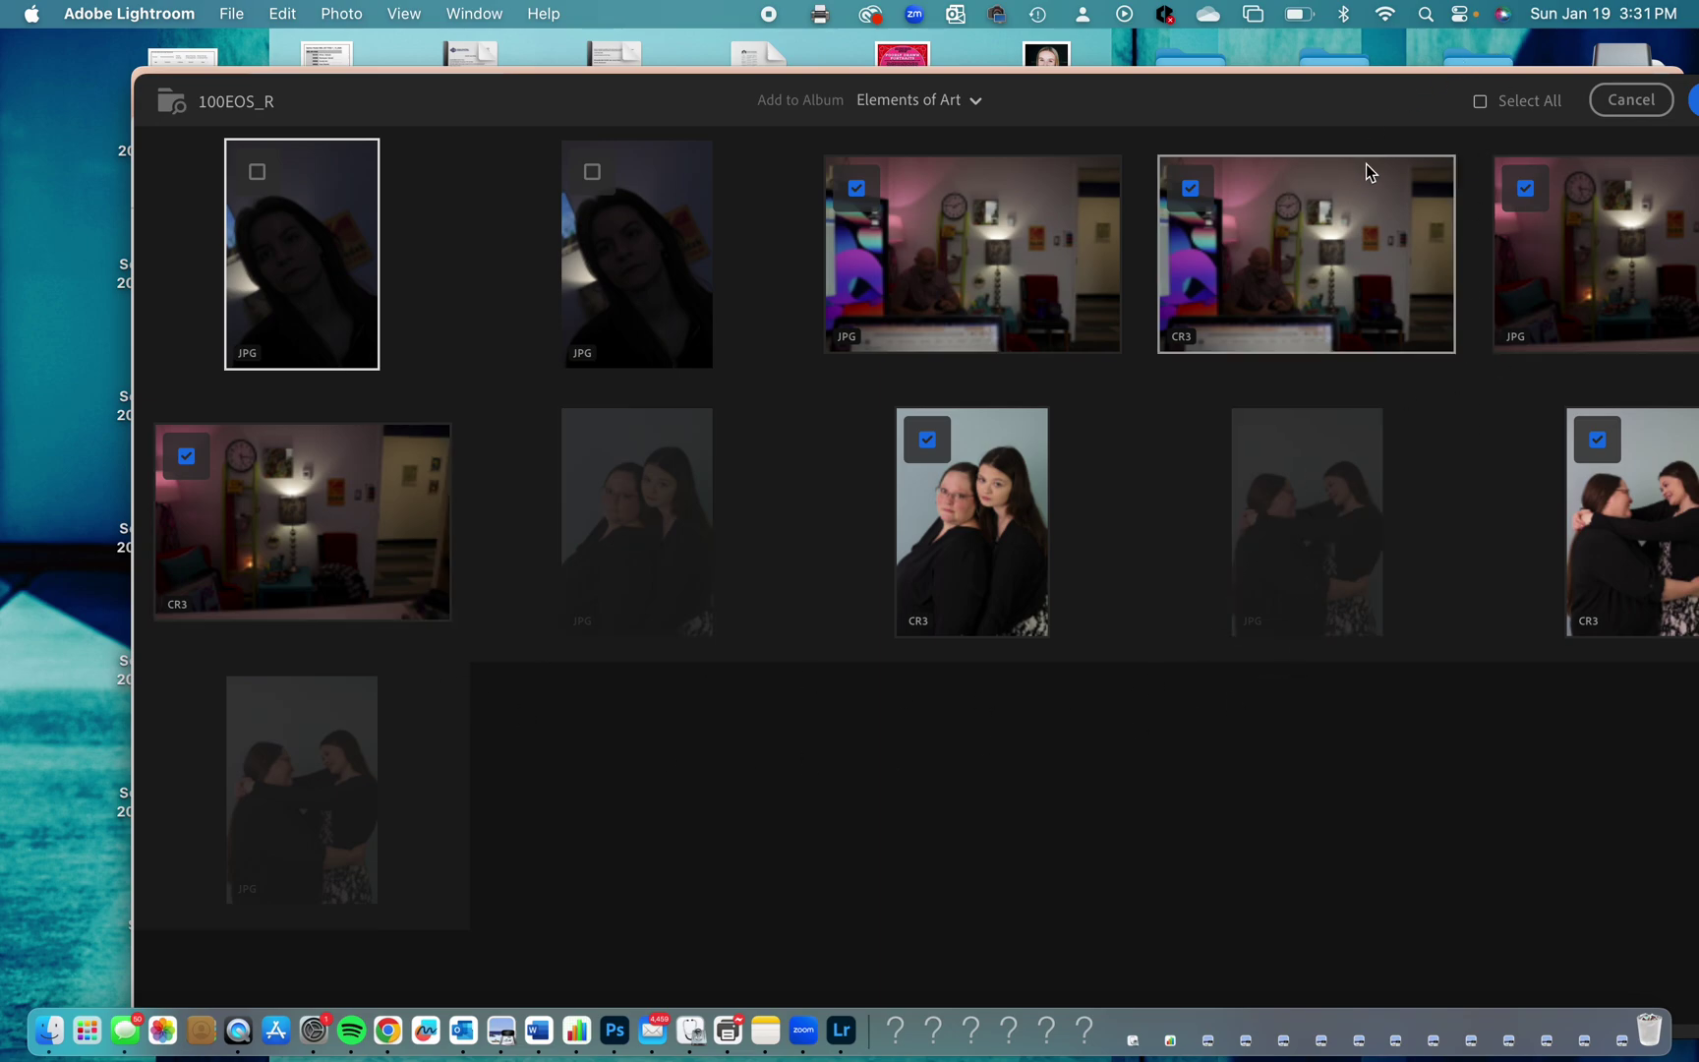
left_click(1480, 102)
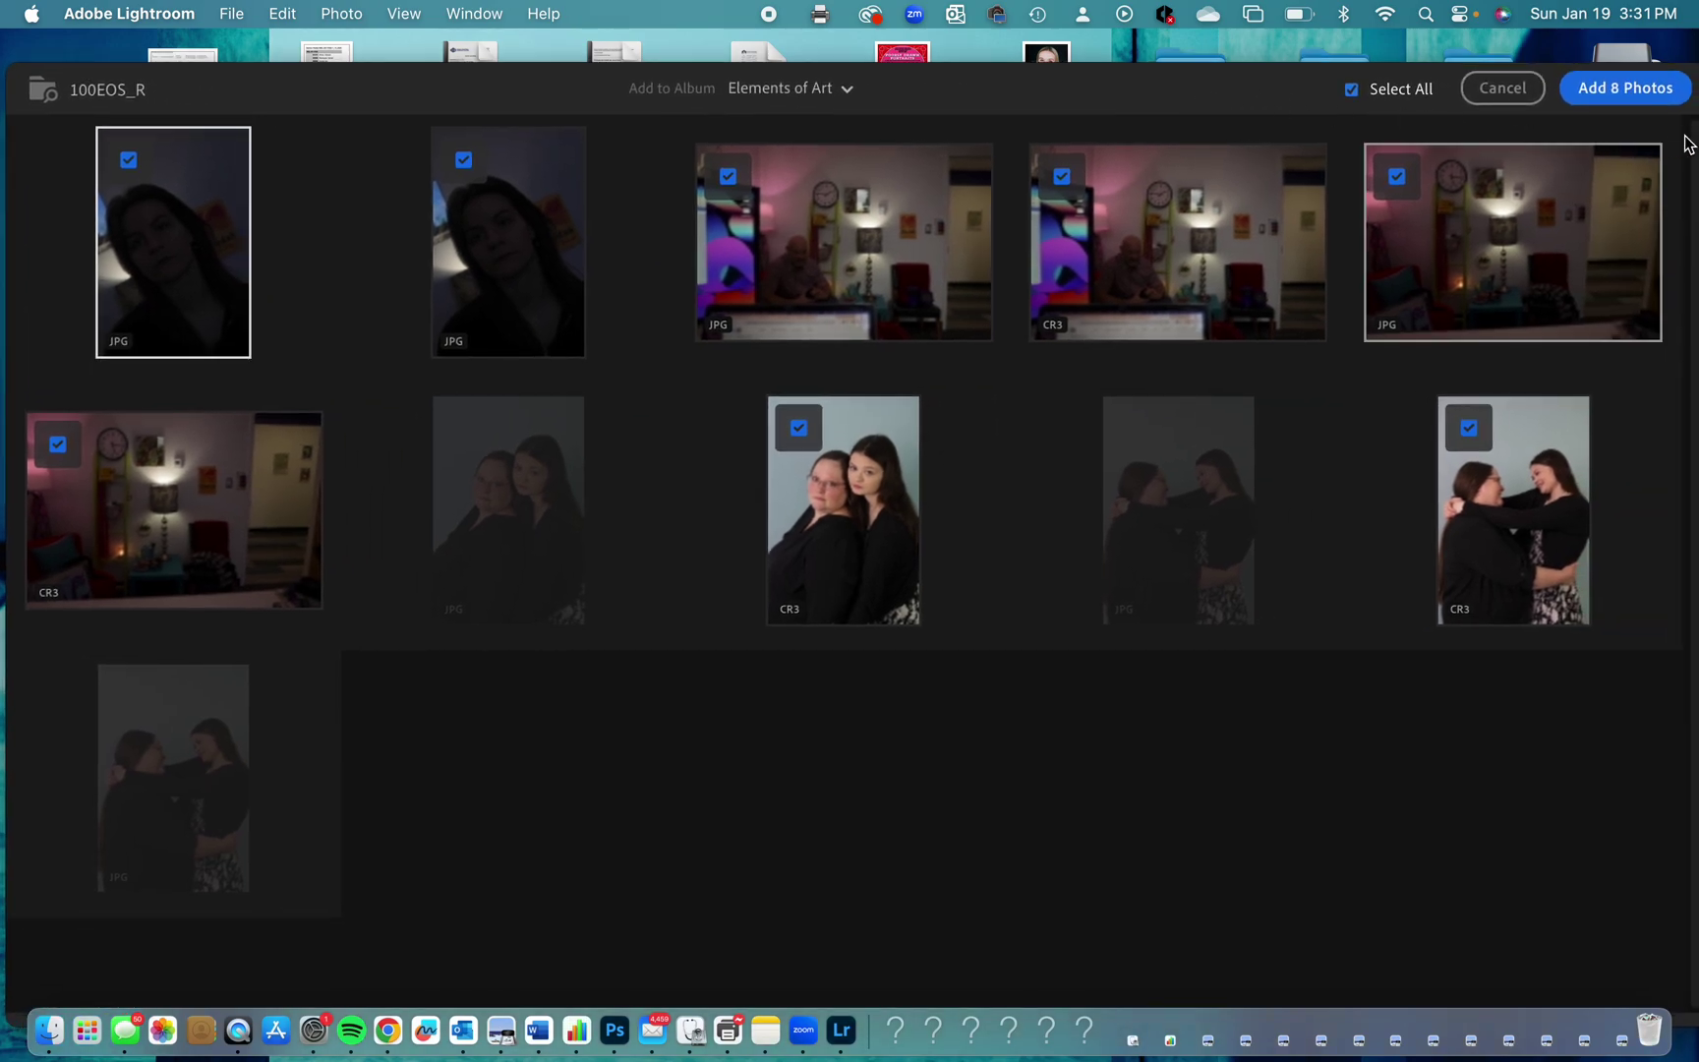
left_click(1339, 89)
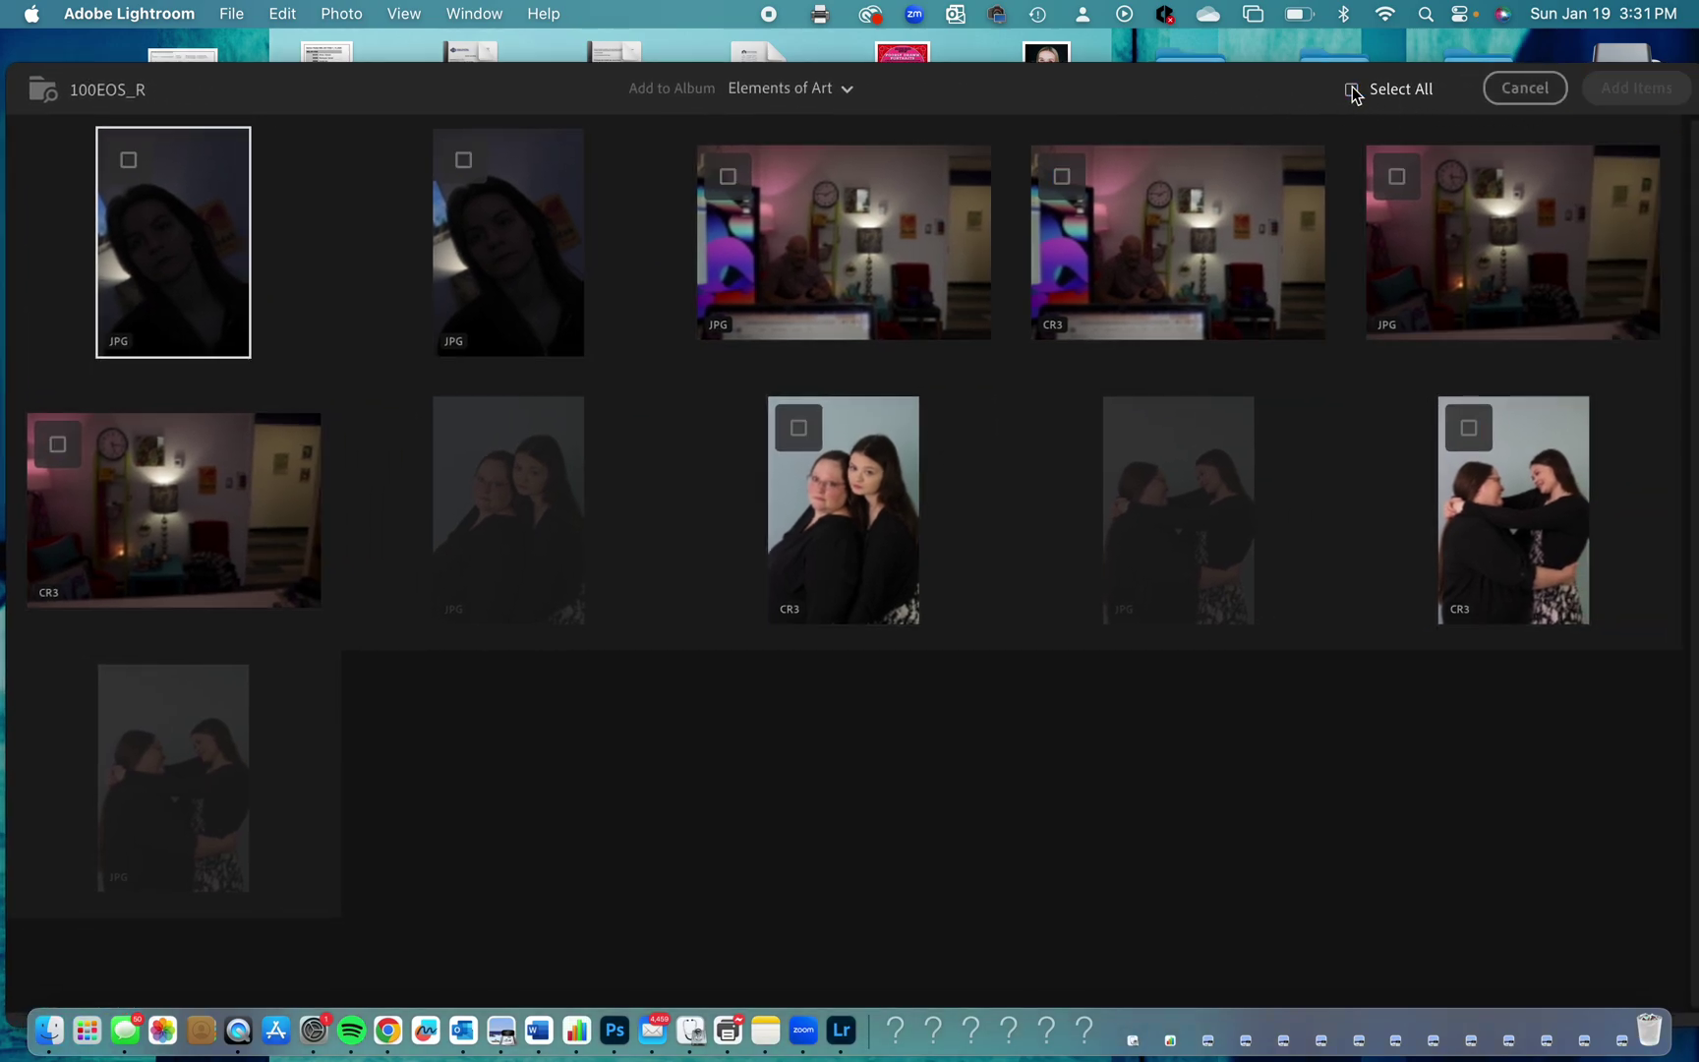
Tick the two classroom shots and two CR3 portraits, then add the 4 photos to Elements of Art.
left_click(733, 179)
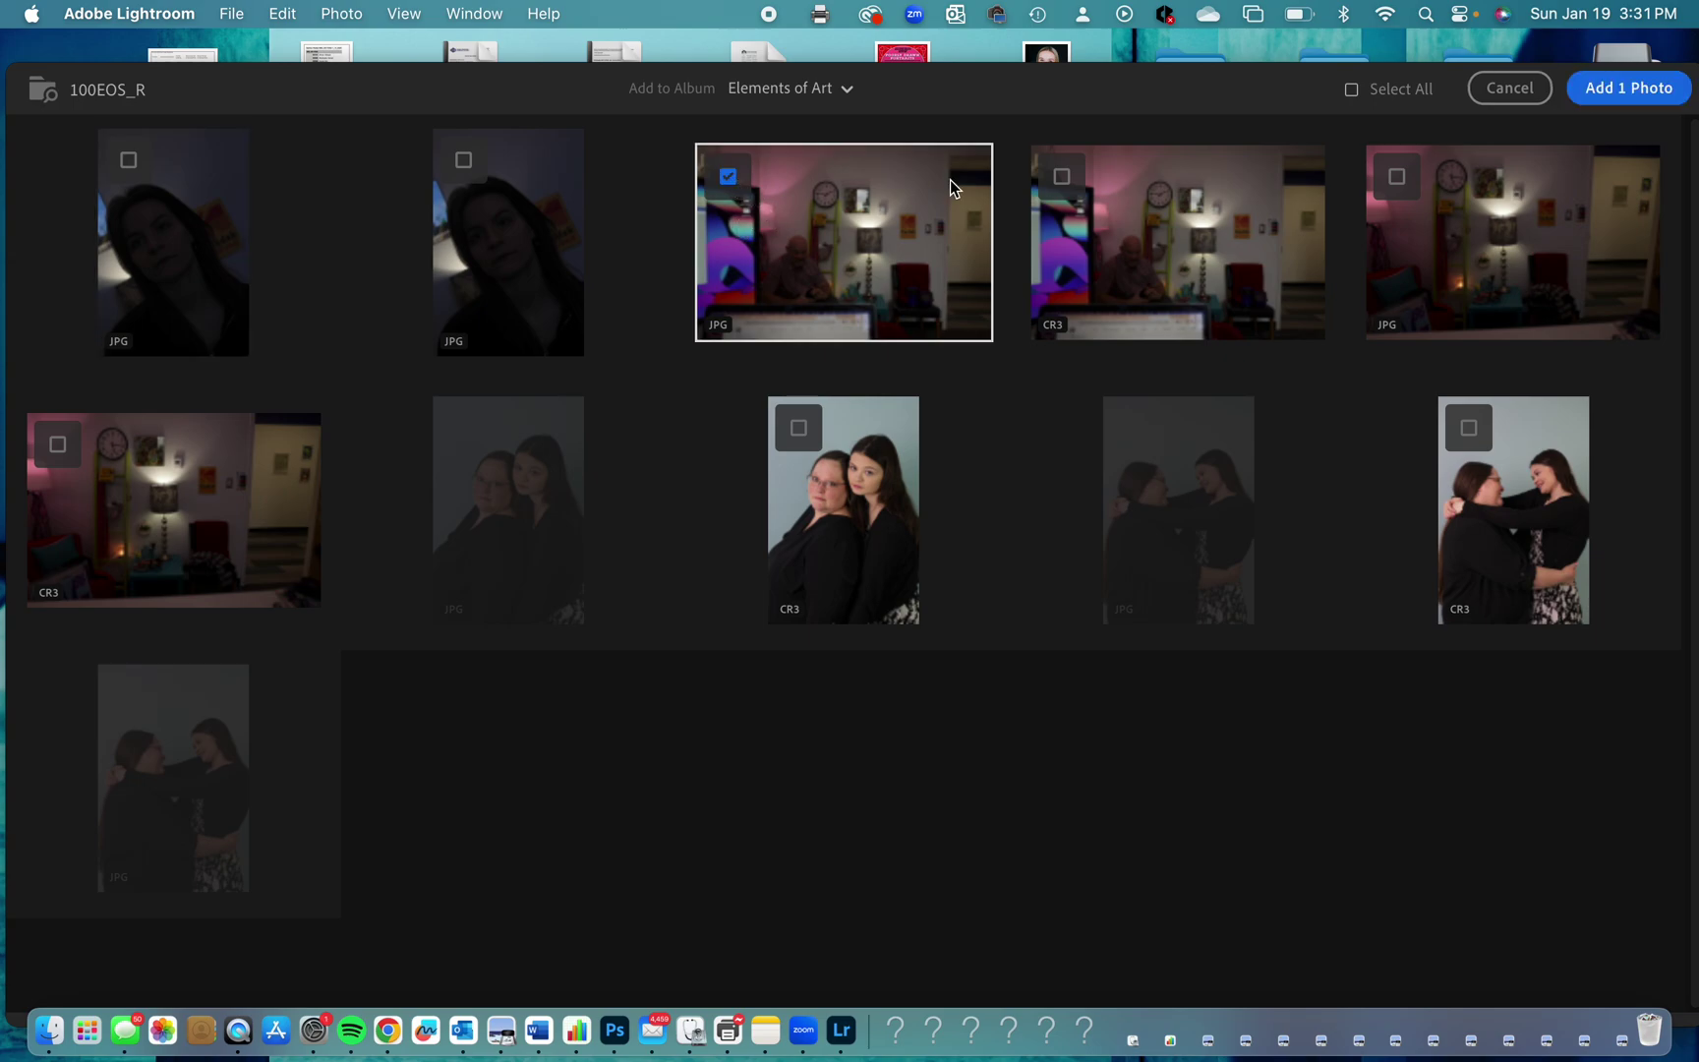
left_click(1063, 179)
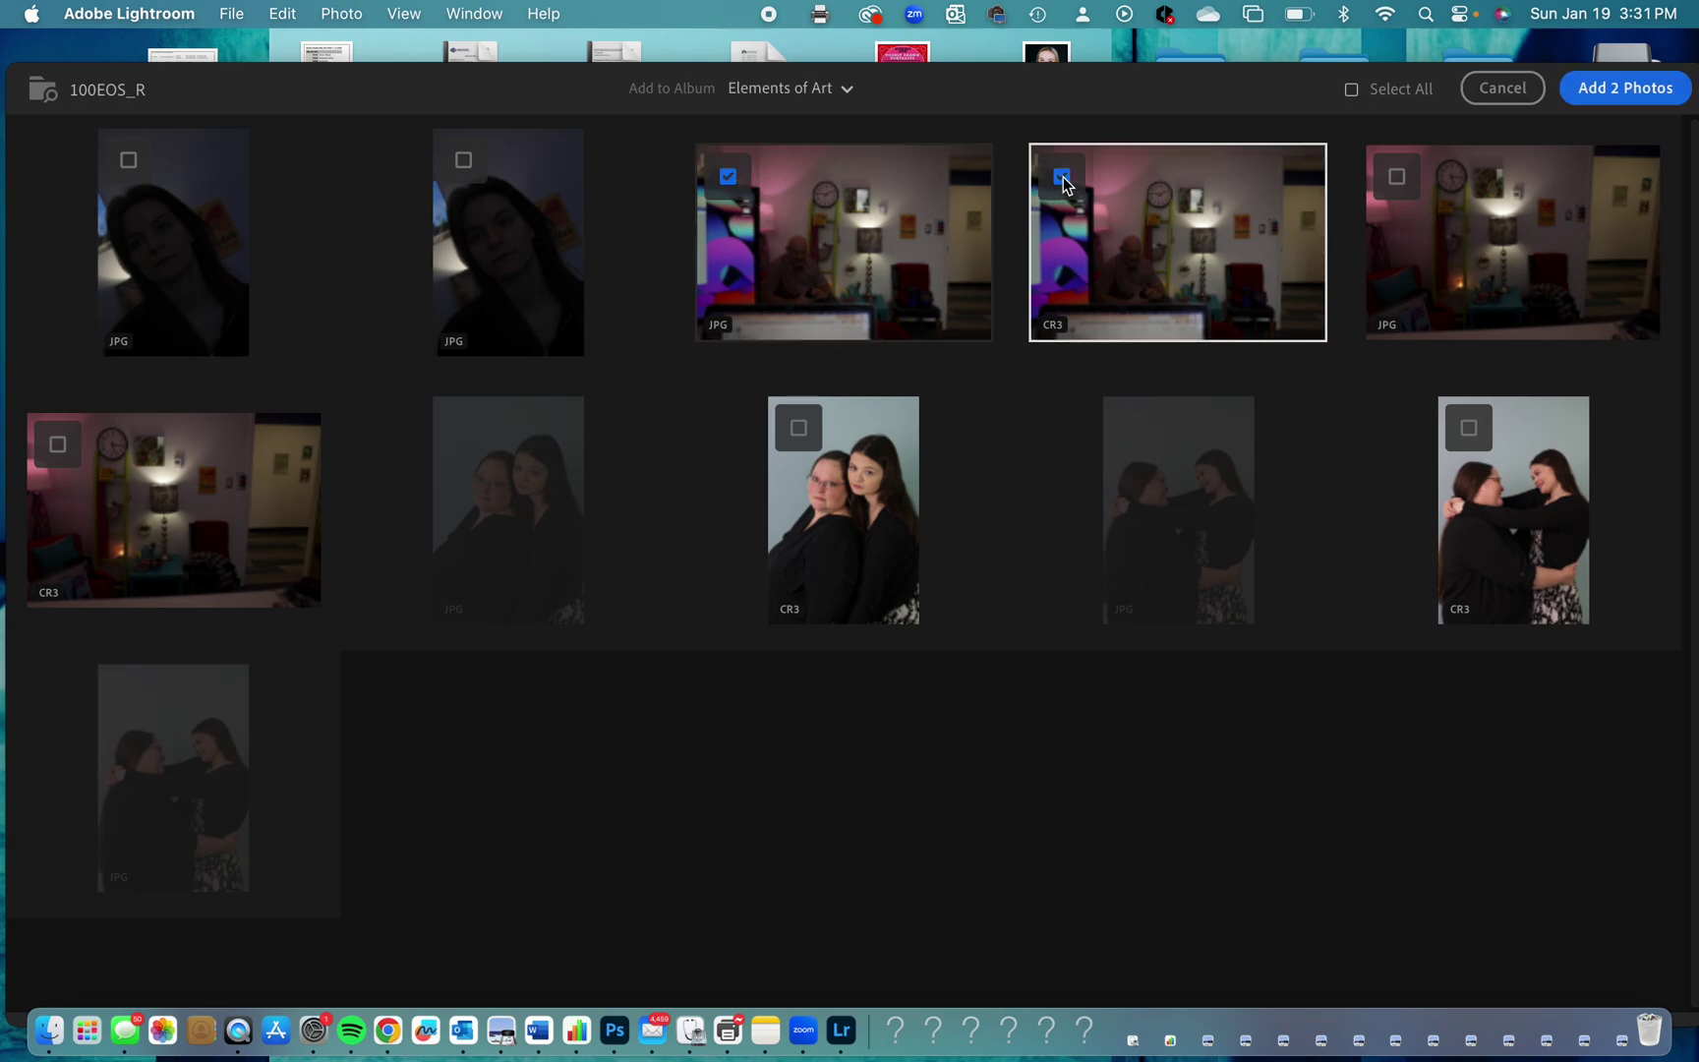
left_click(1470, 430)
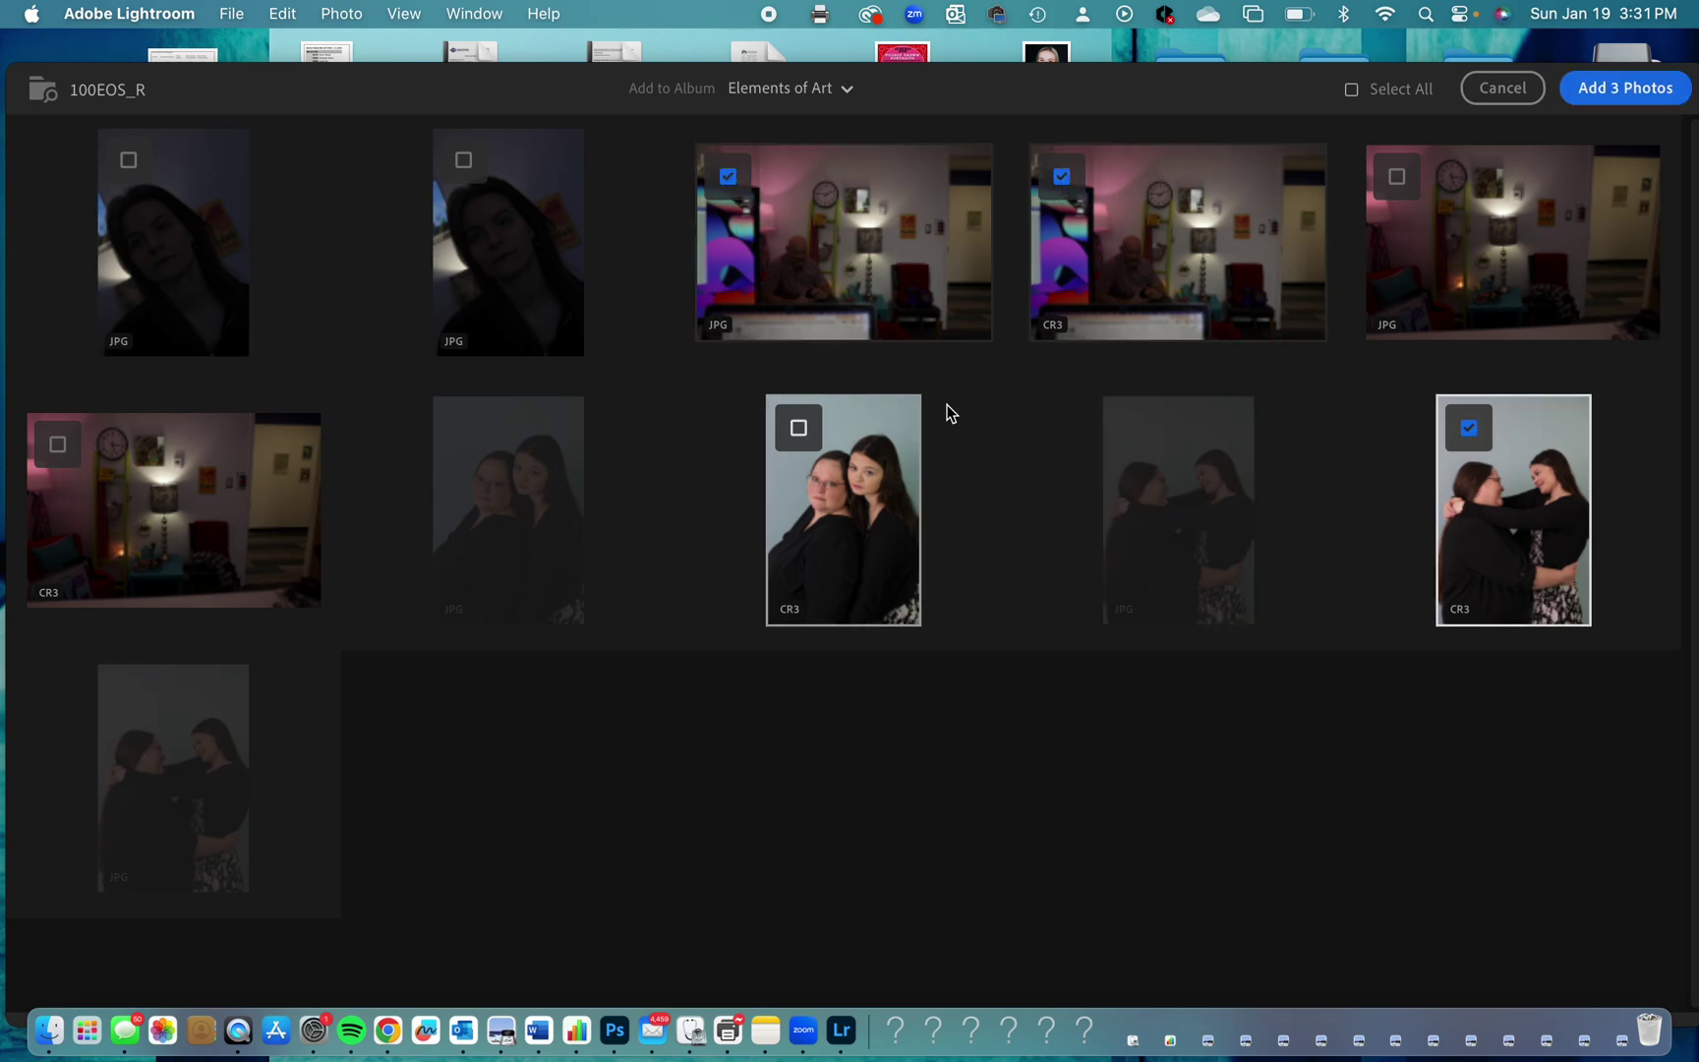
left_click(797, 430)
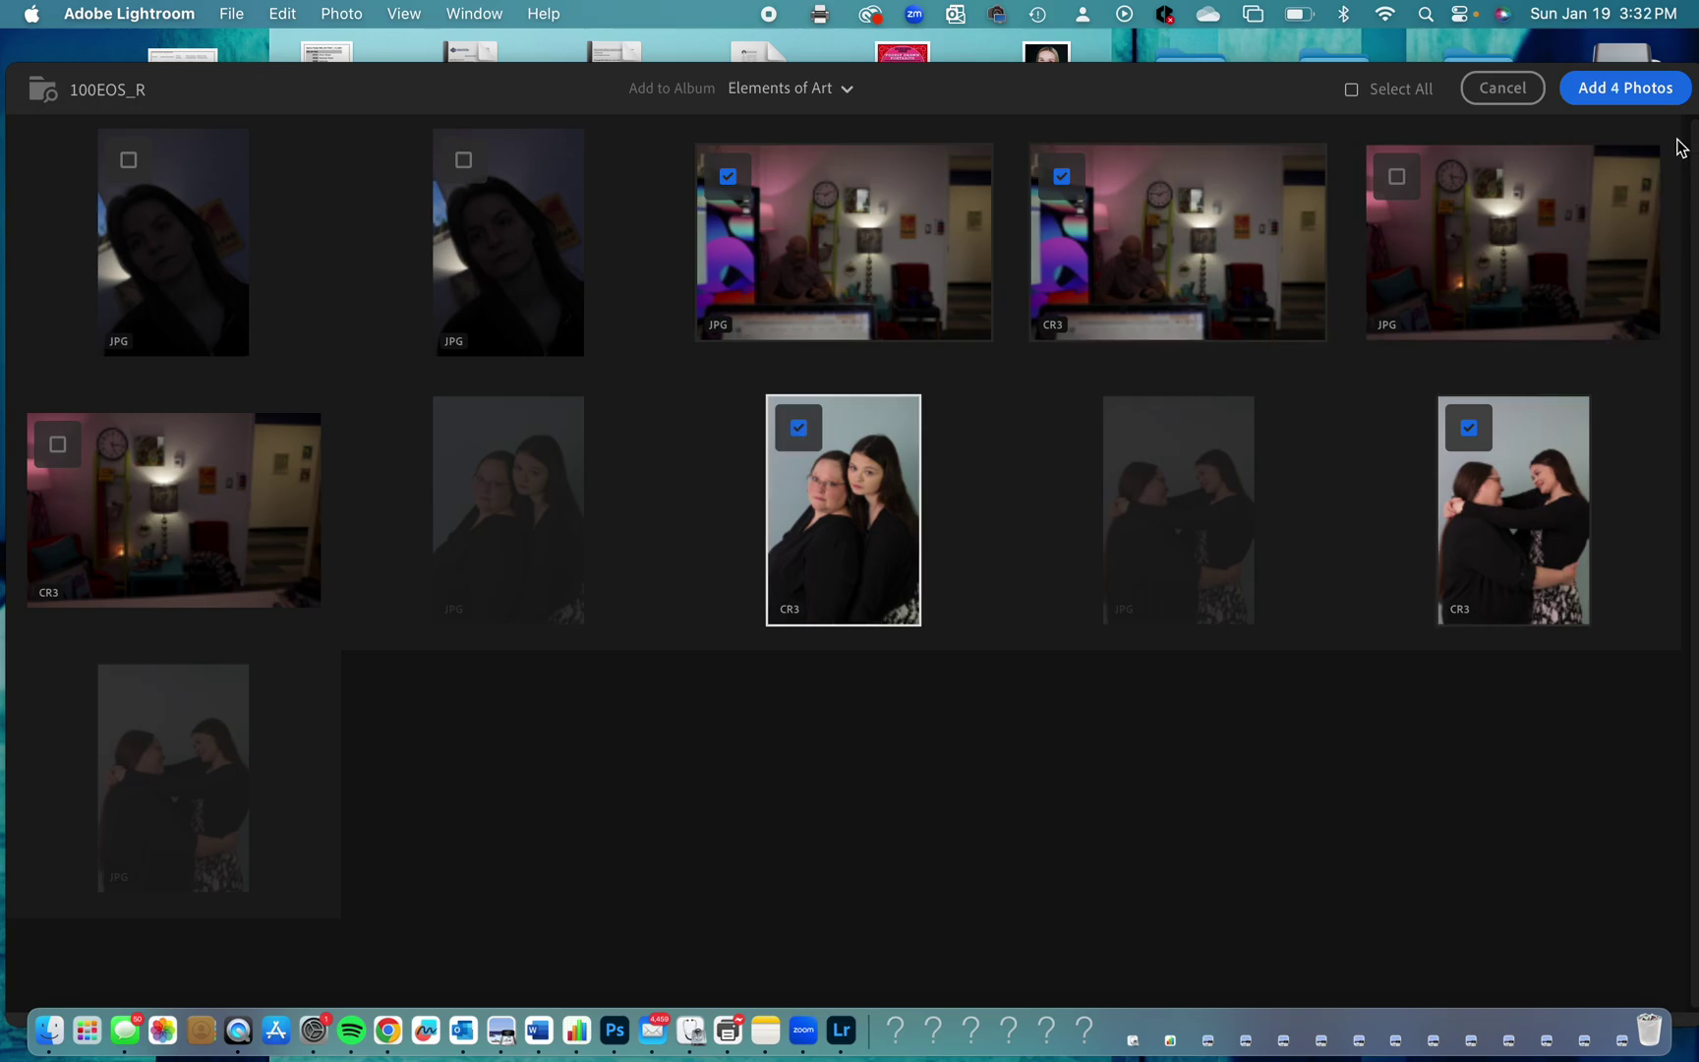
left_click(1641, 90)
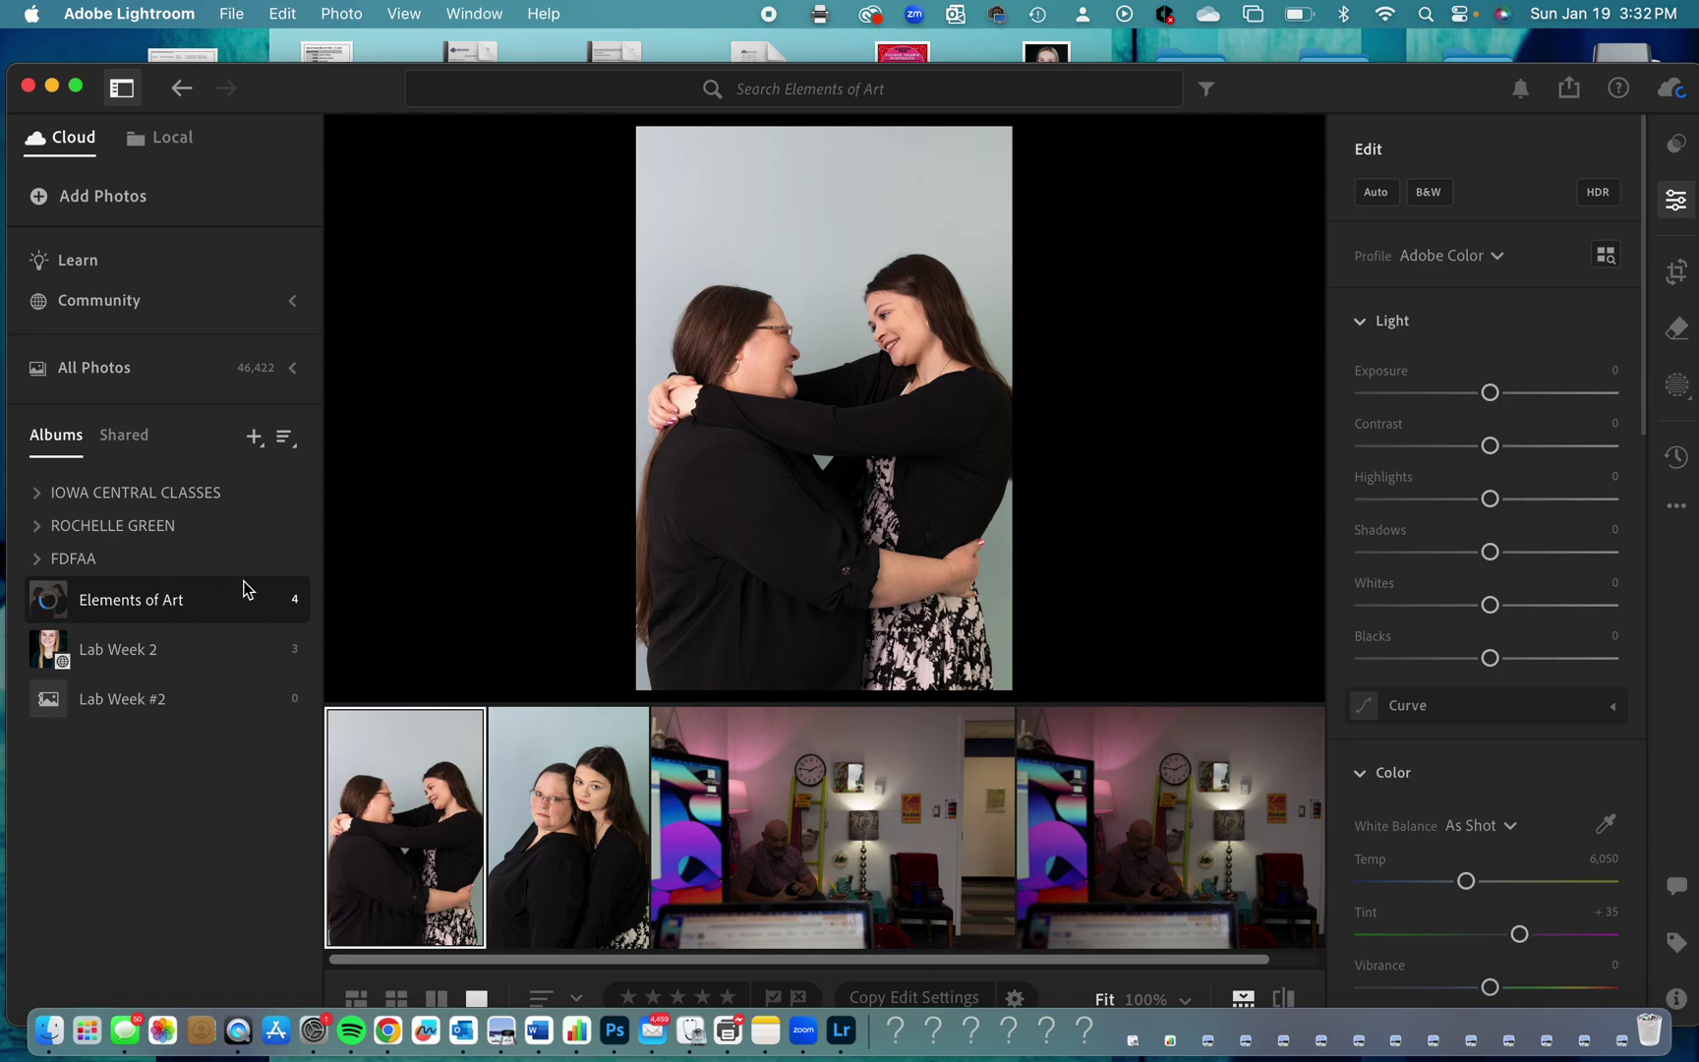
Jump to the first of the four photos in the Elements of Art album.
scroll(695, 802, "right", 2)
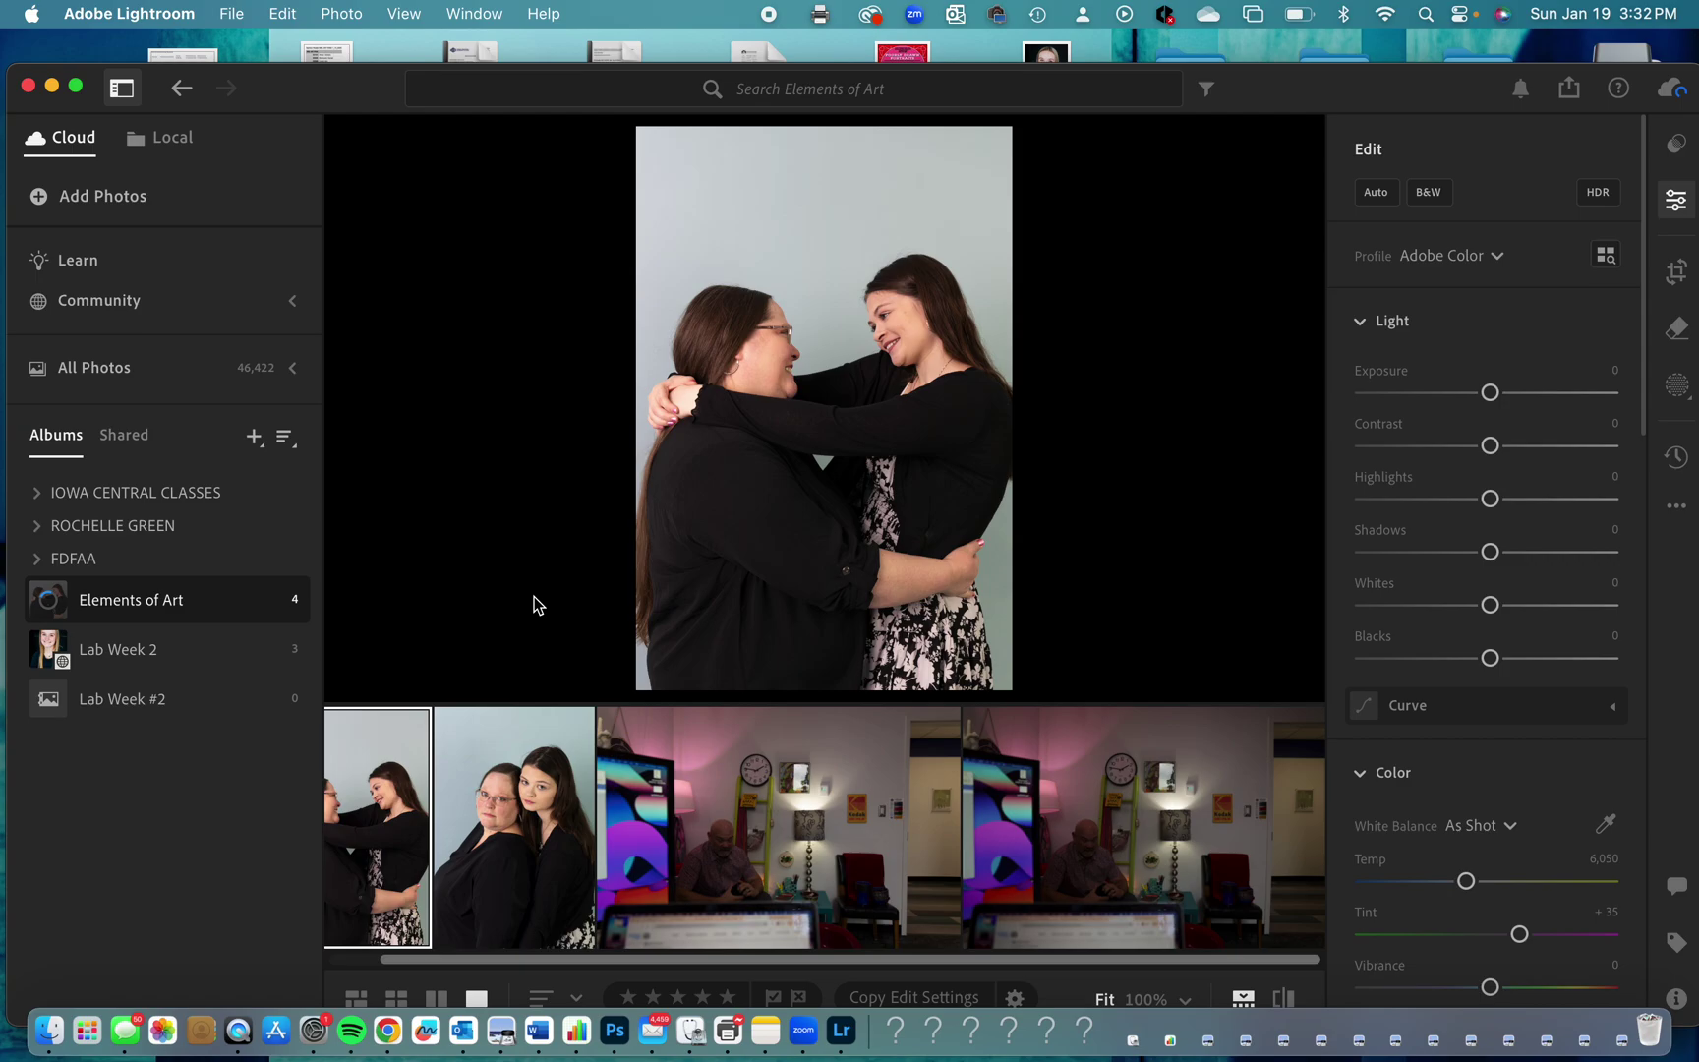
key("Home")
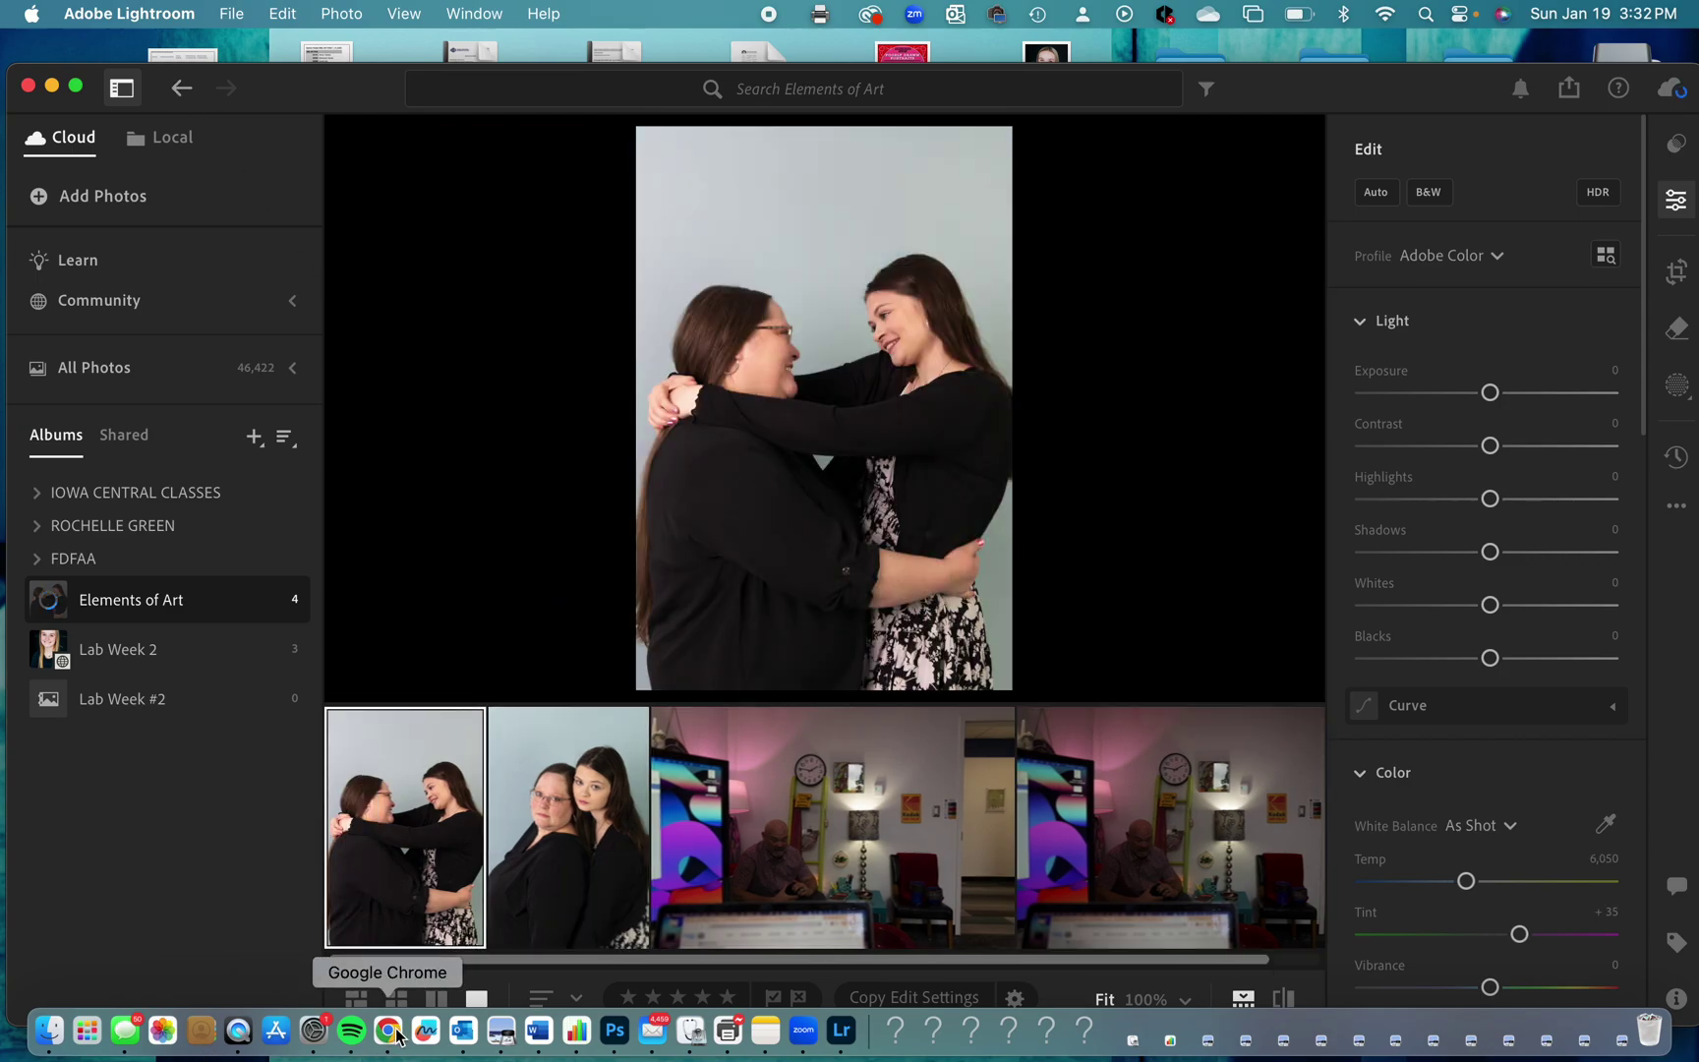
right_click(391, 1031)
Open a new Chrome window on Adobe's Learn page for students via adobe.com.
left_click(486, 813)
type("ad")
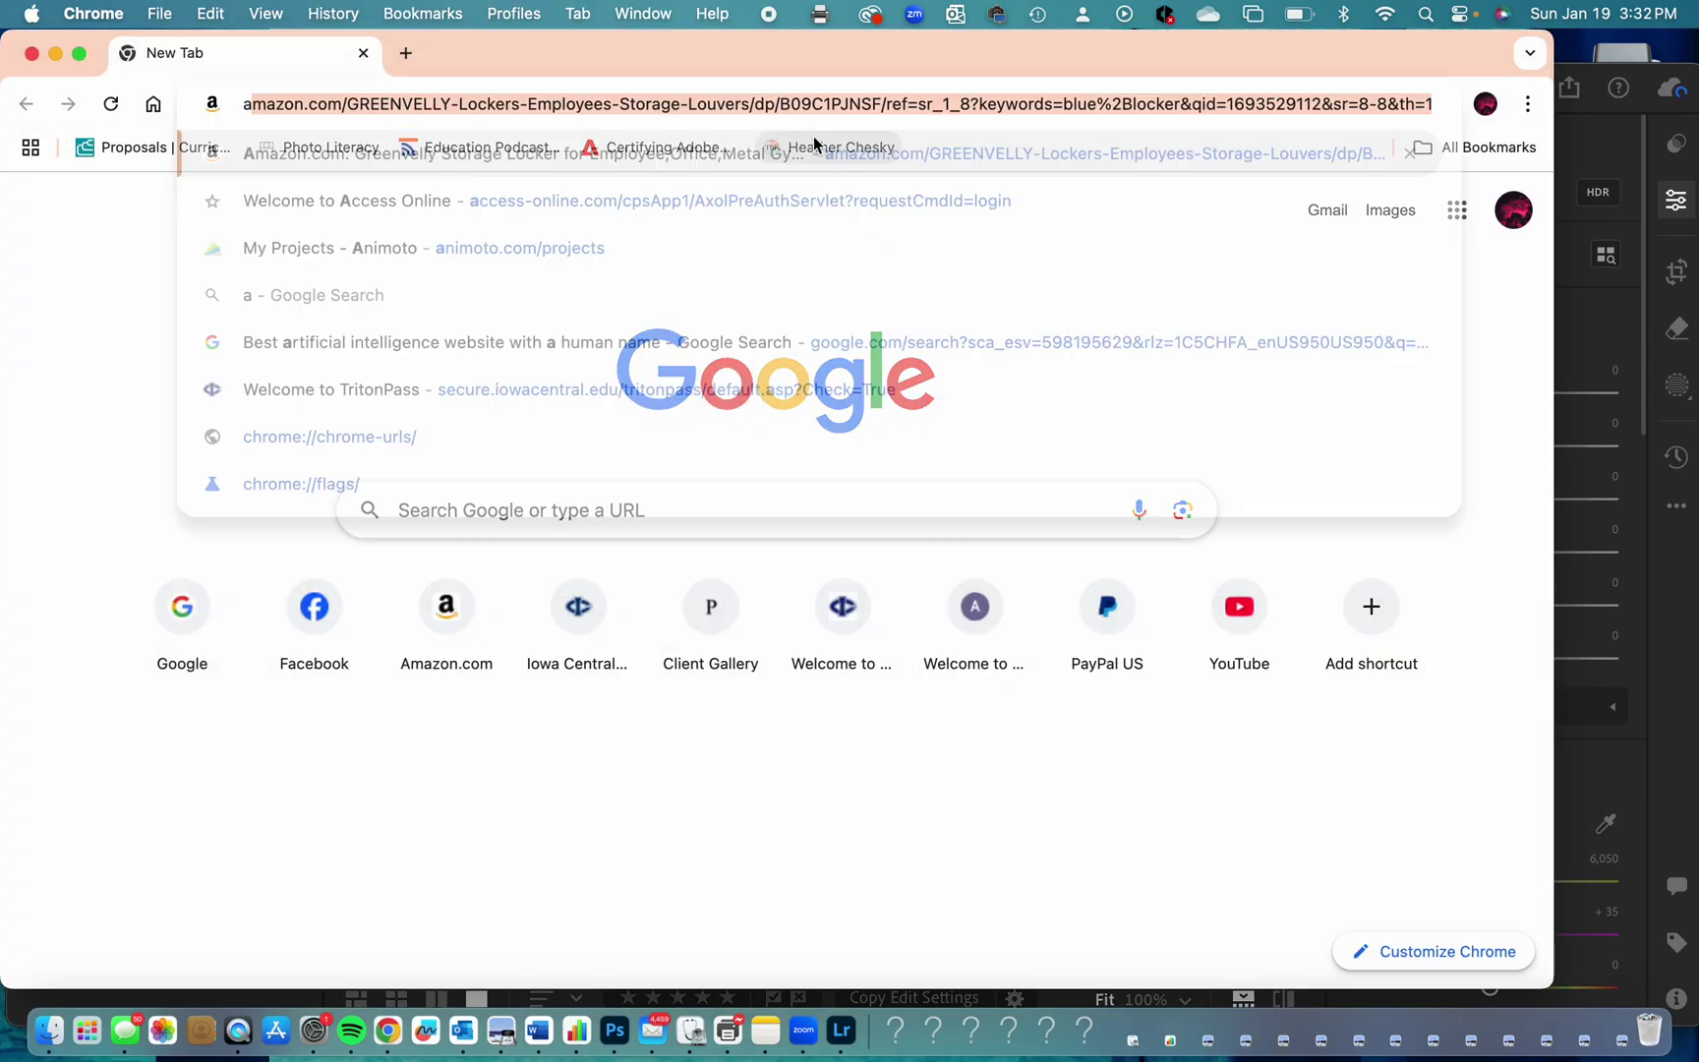
type("obe.c")
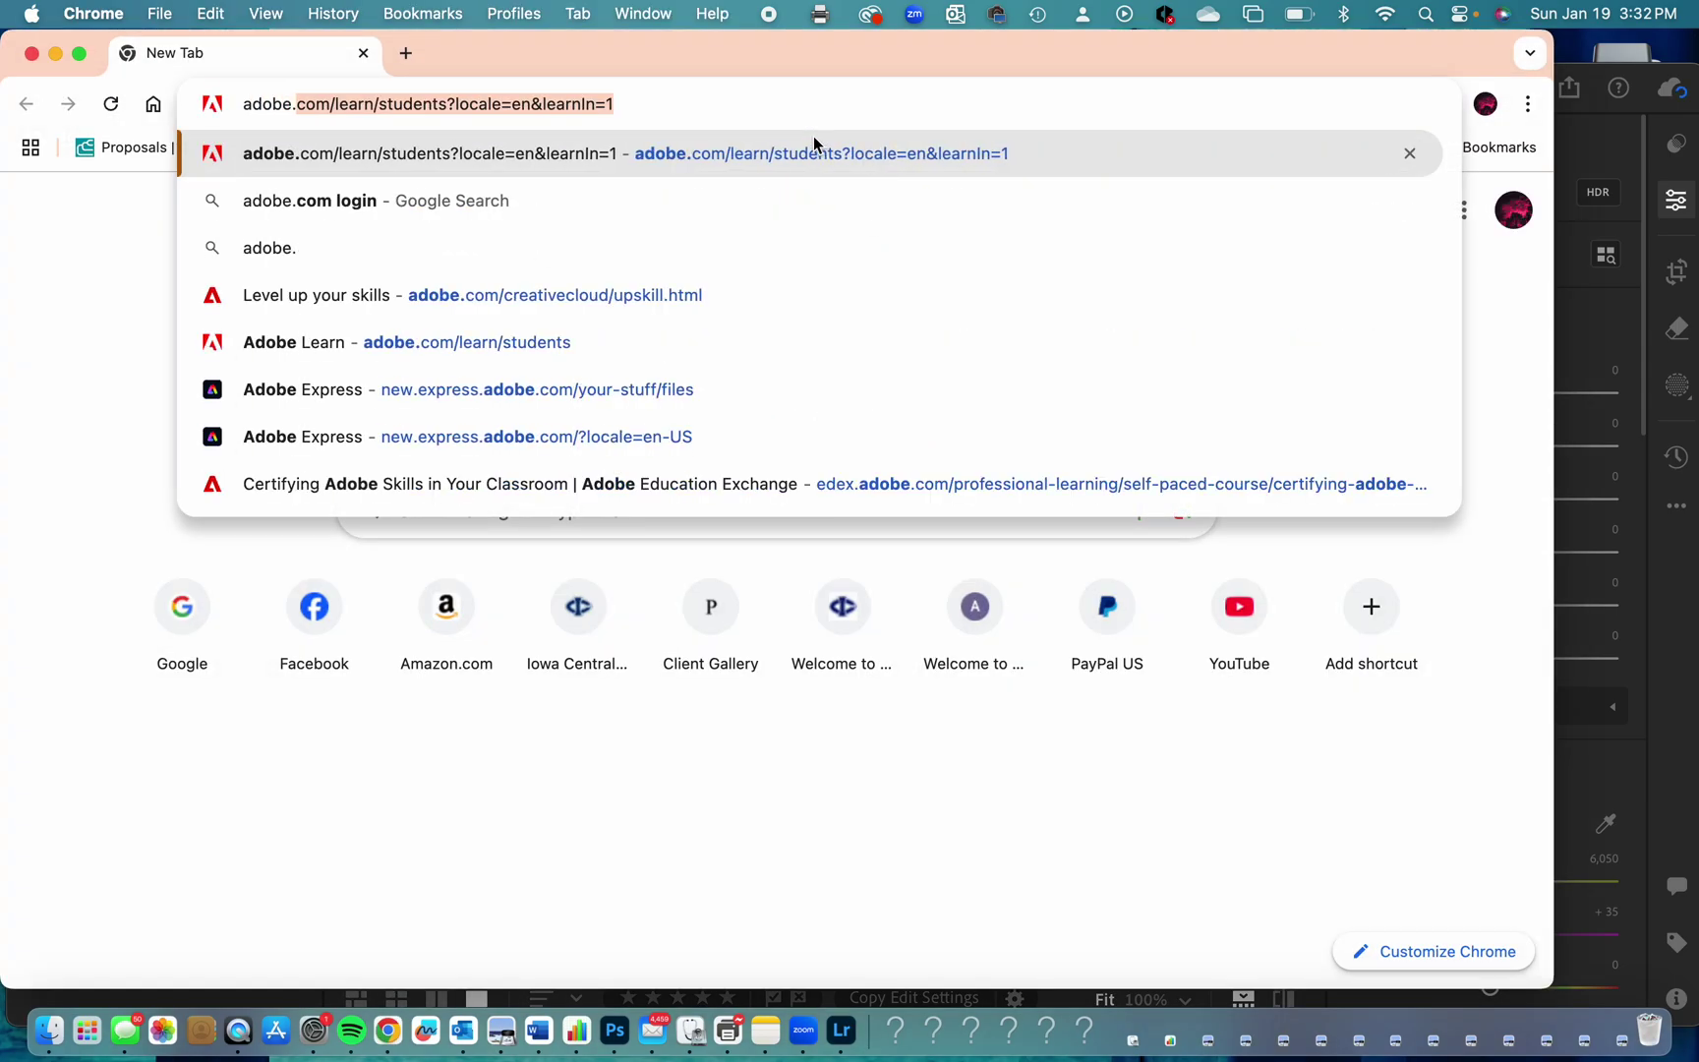
type("om")
key("Return")
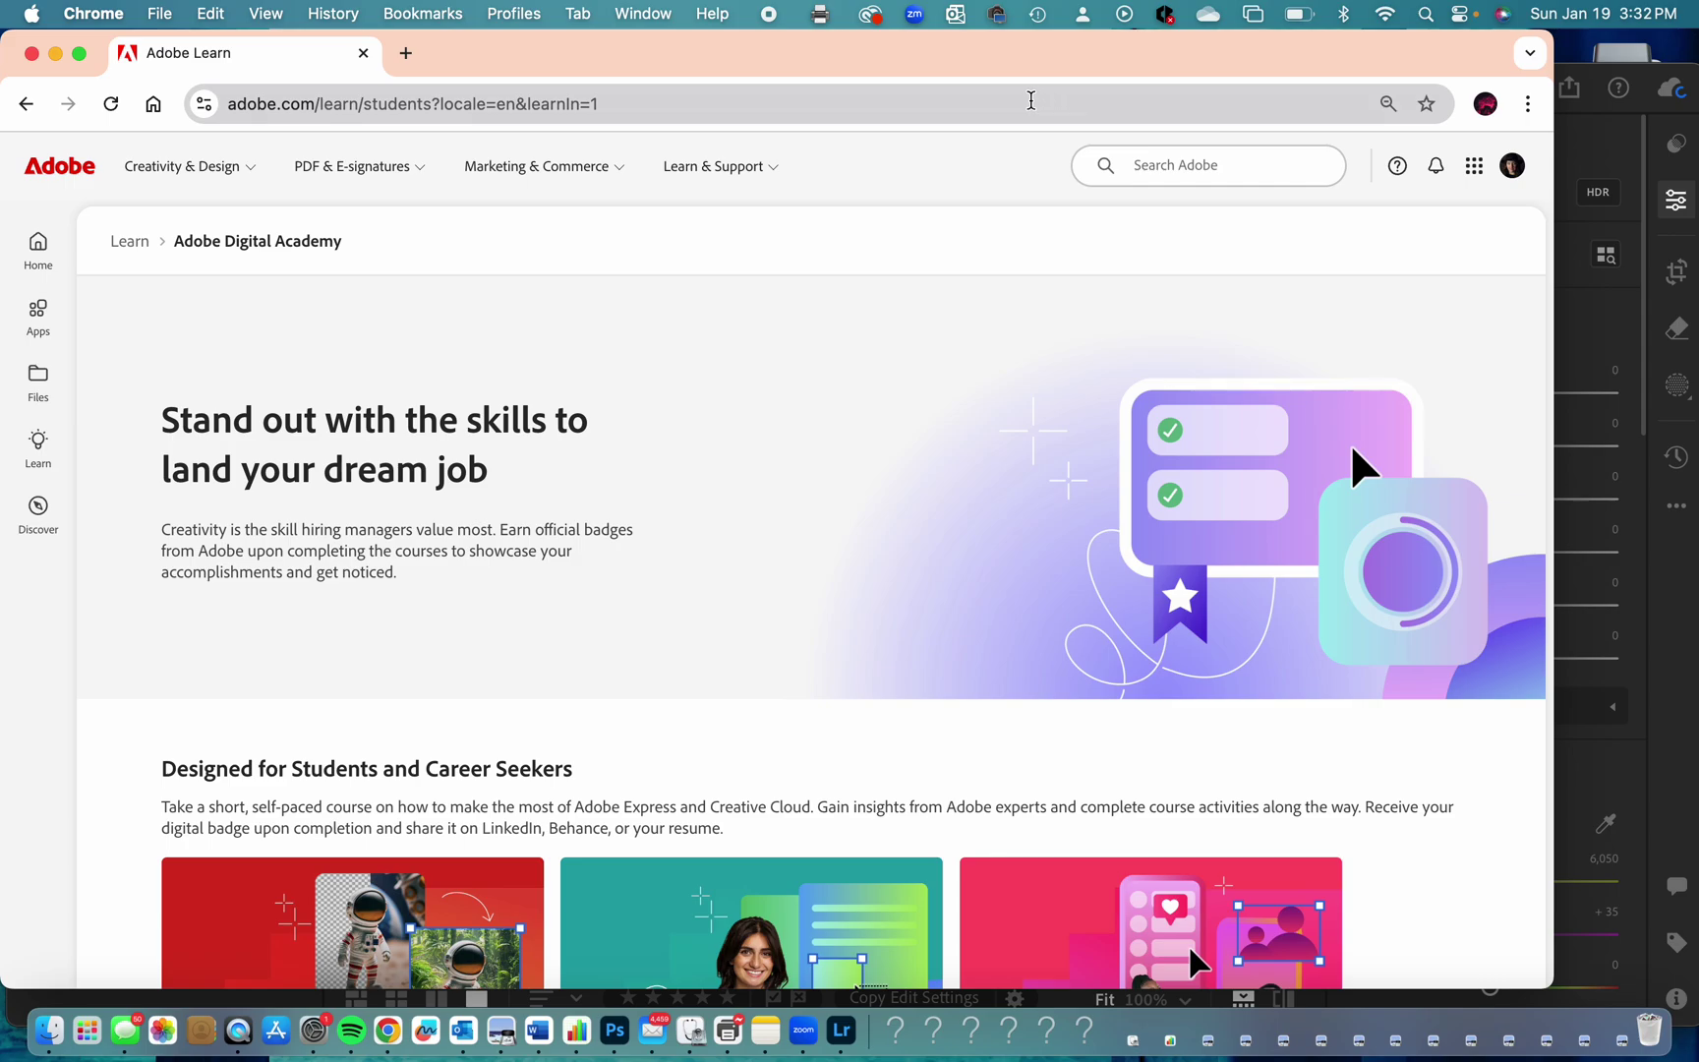
left_click_drag(1362, 61, 1398, 61)
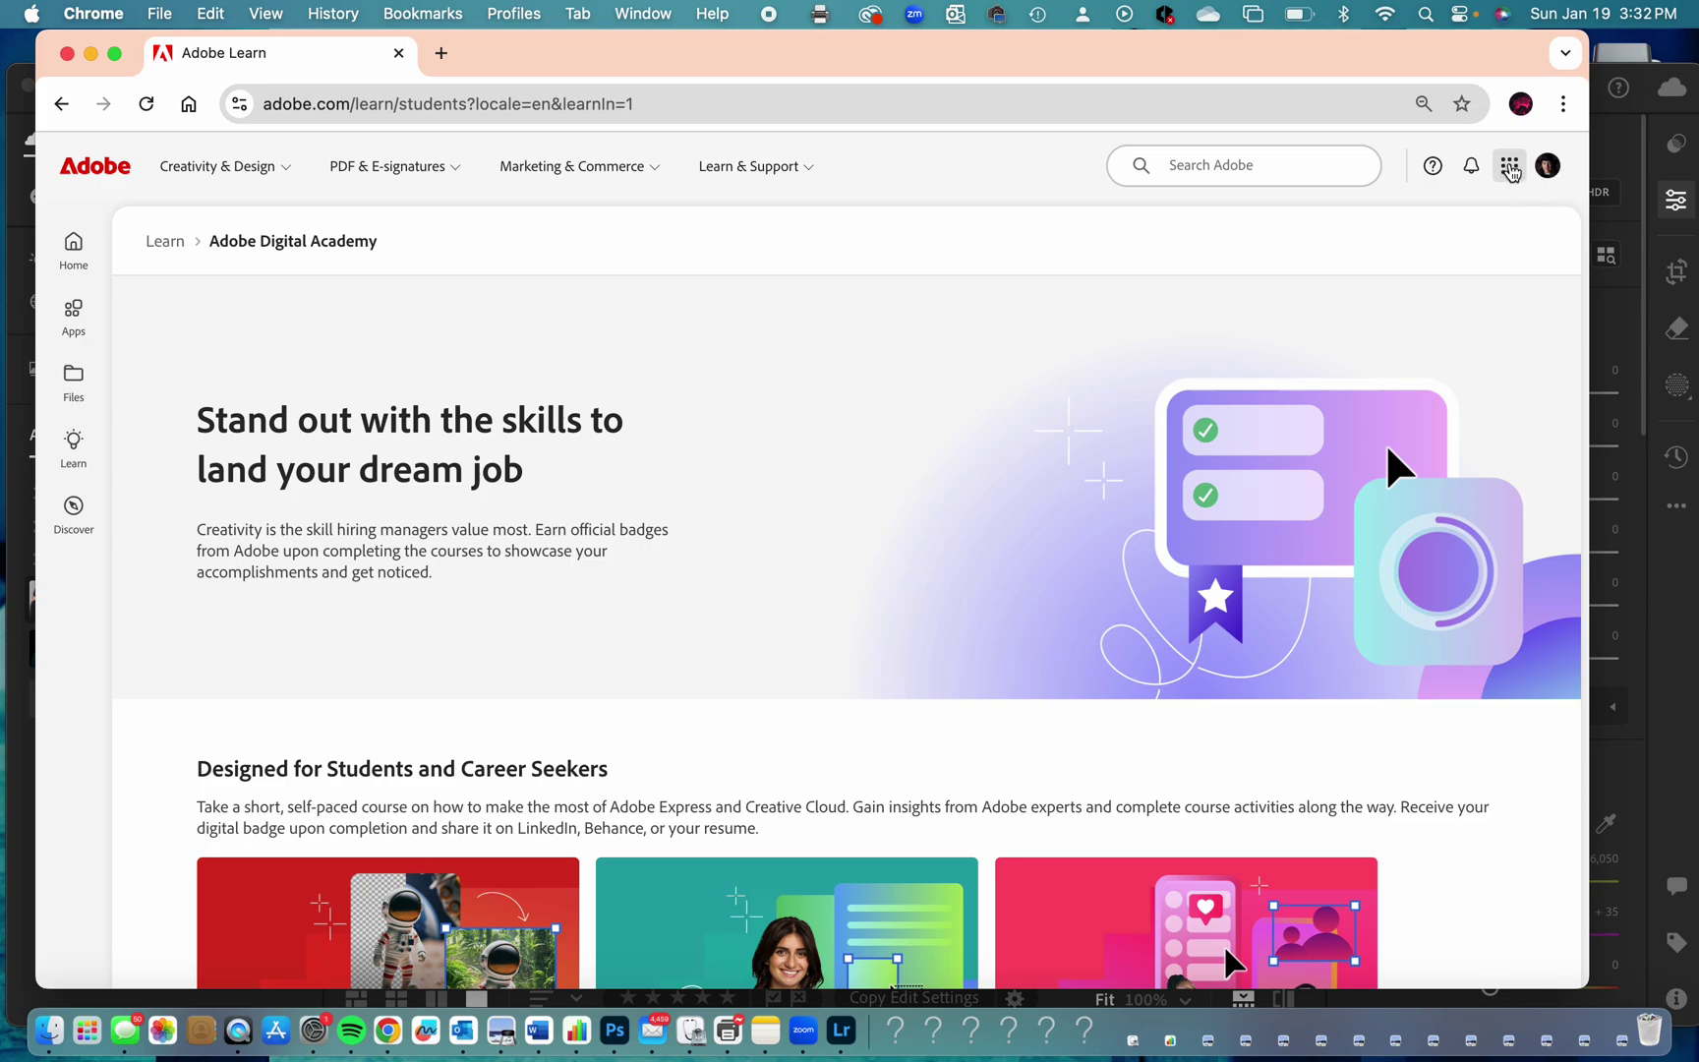
Launch Lightroom on the web in a new tab and open Elements of Art under PROJECTS 2022-2023.
left_click(1513, 172)
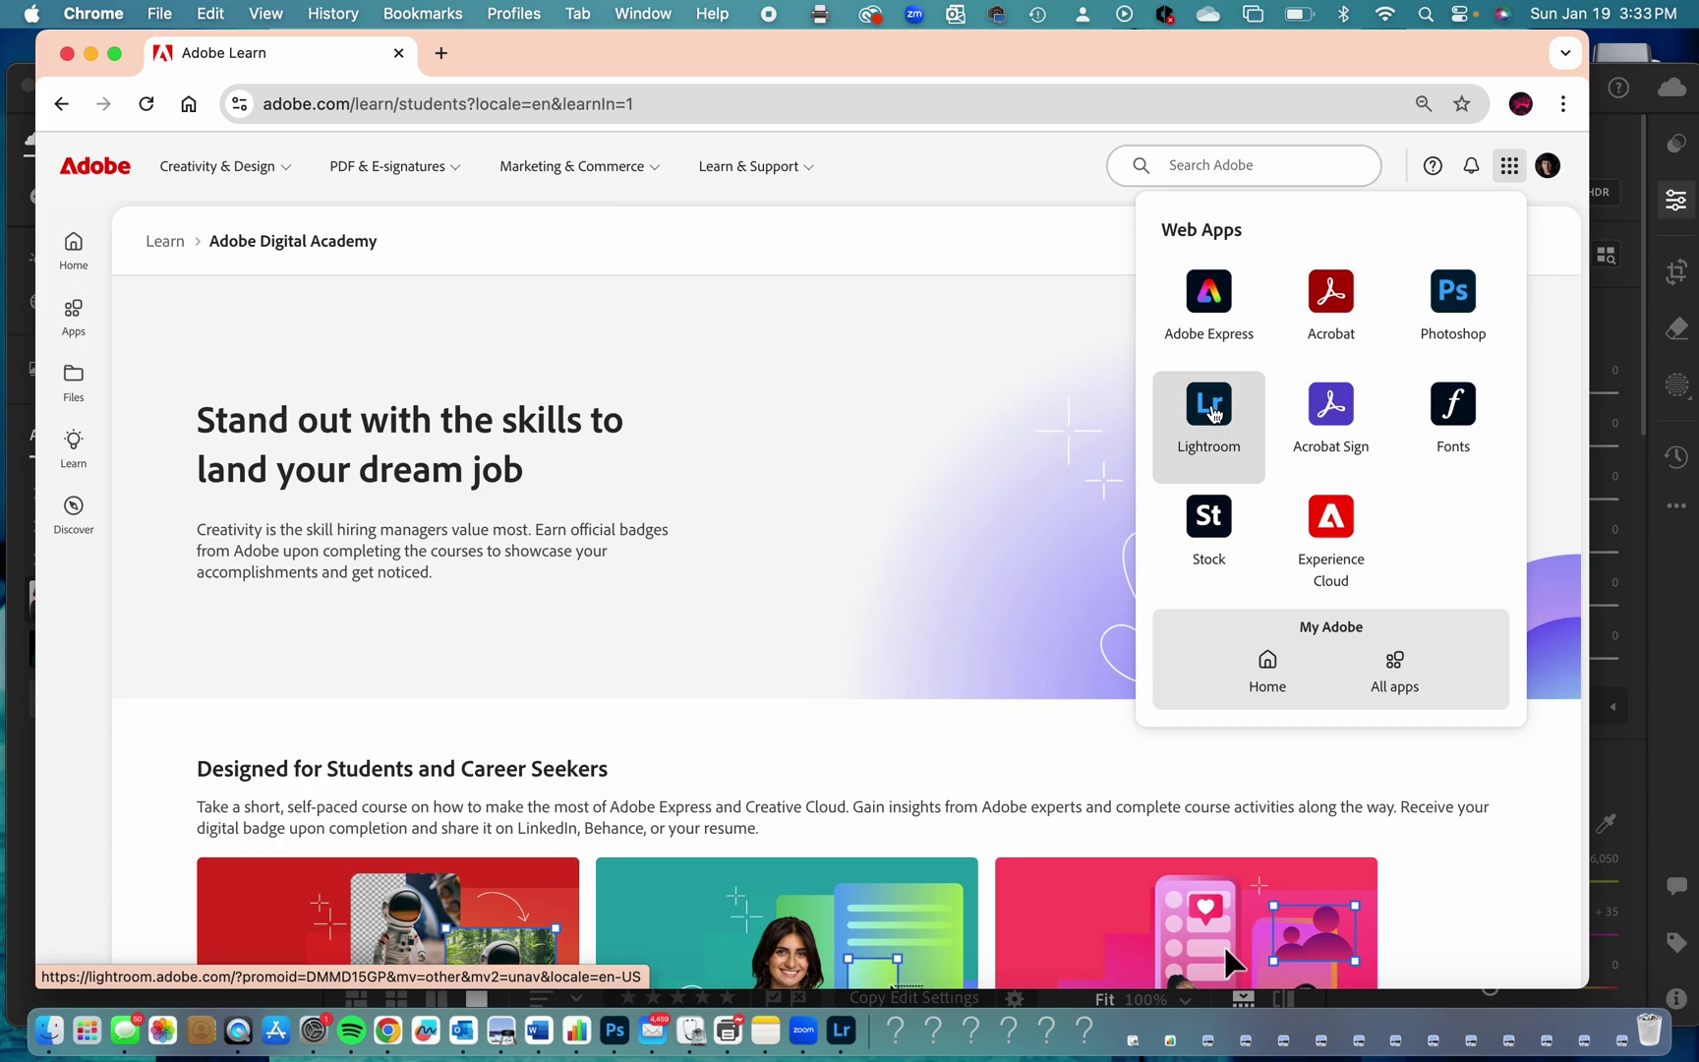
left_click(1215, 414)
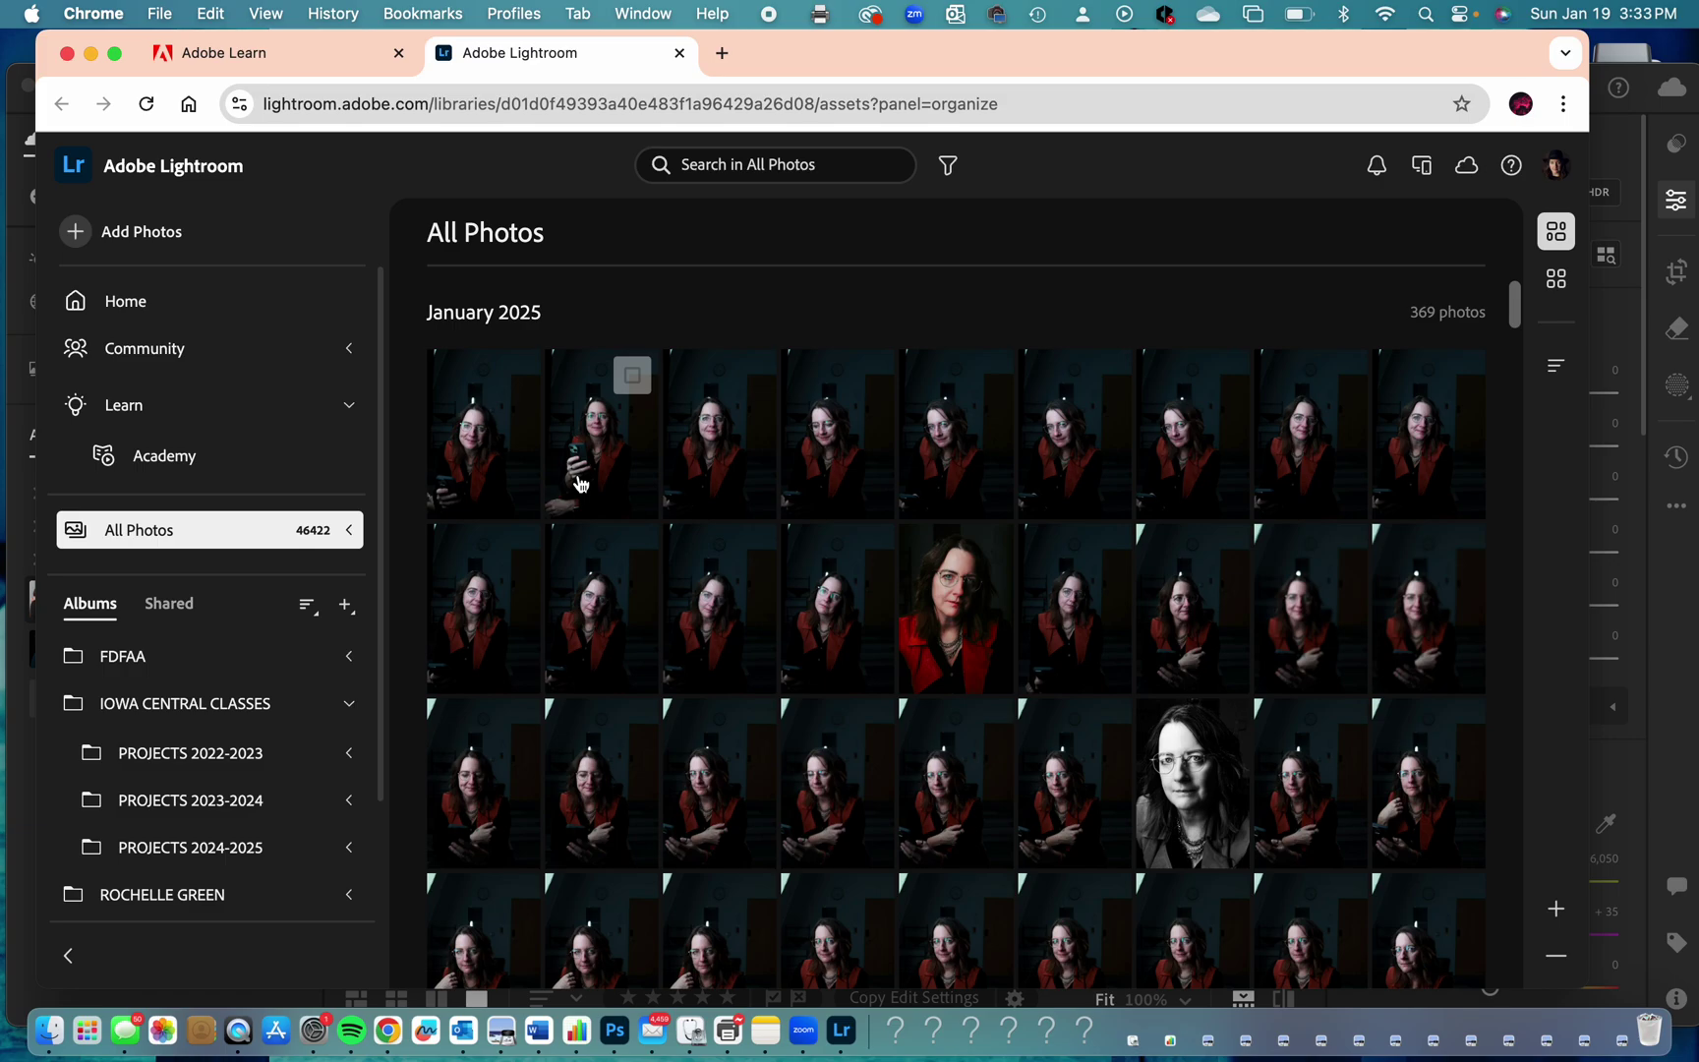
scroll(352, 605, "down", 1)
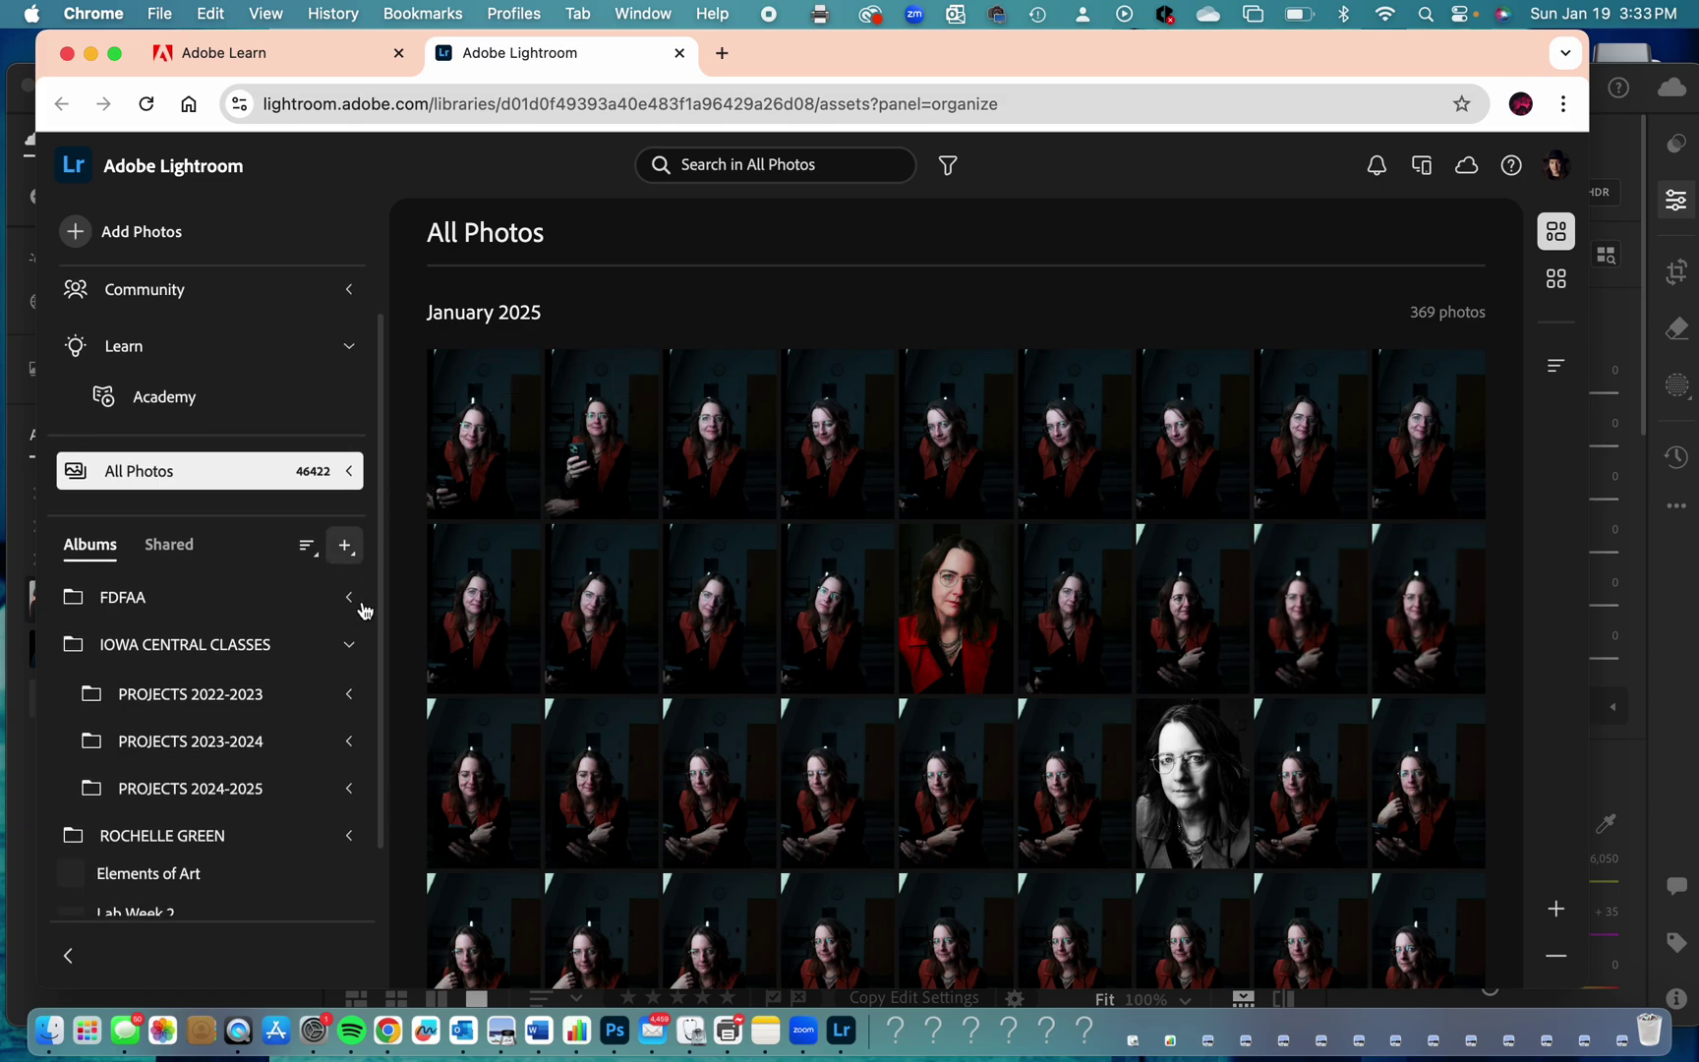
left_click(243, 693)
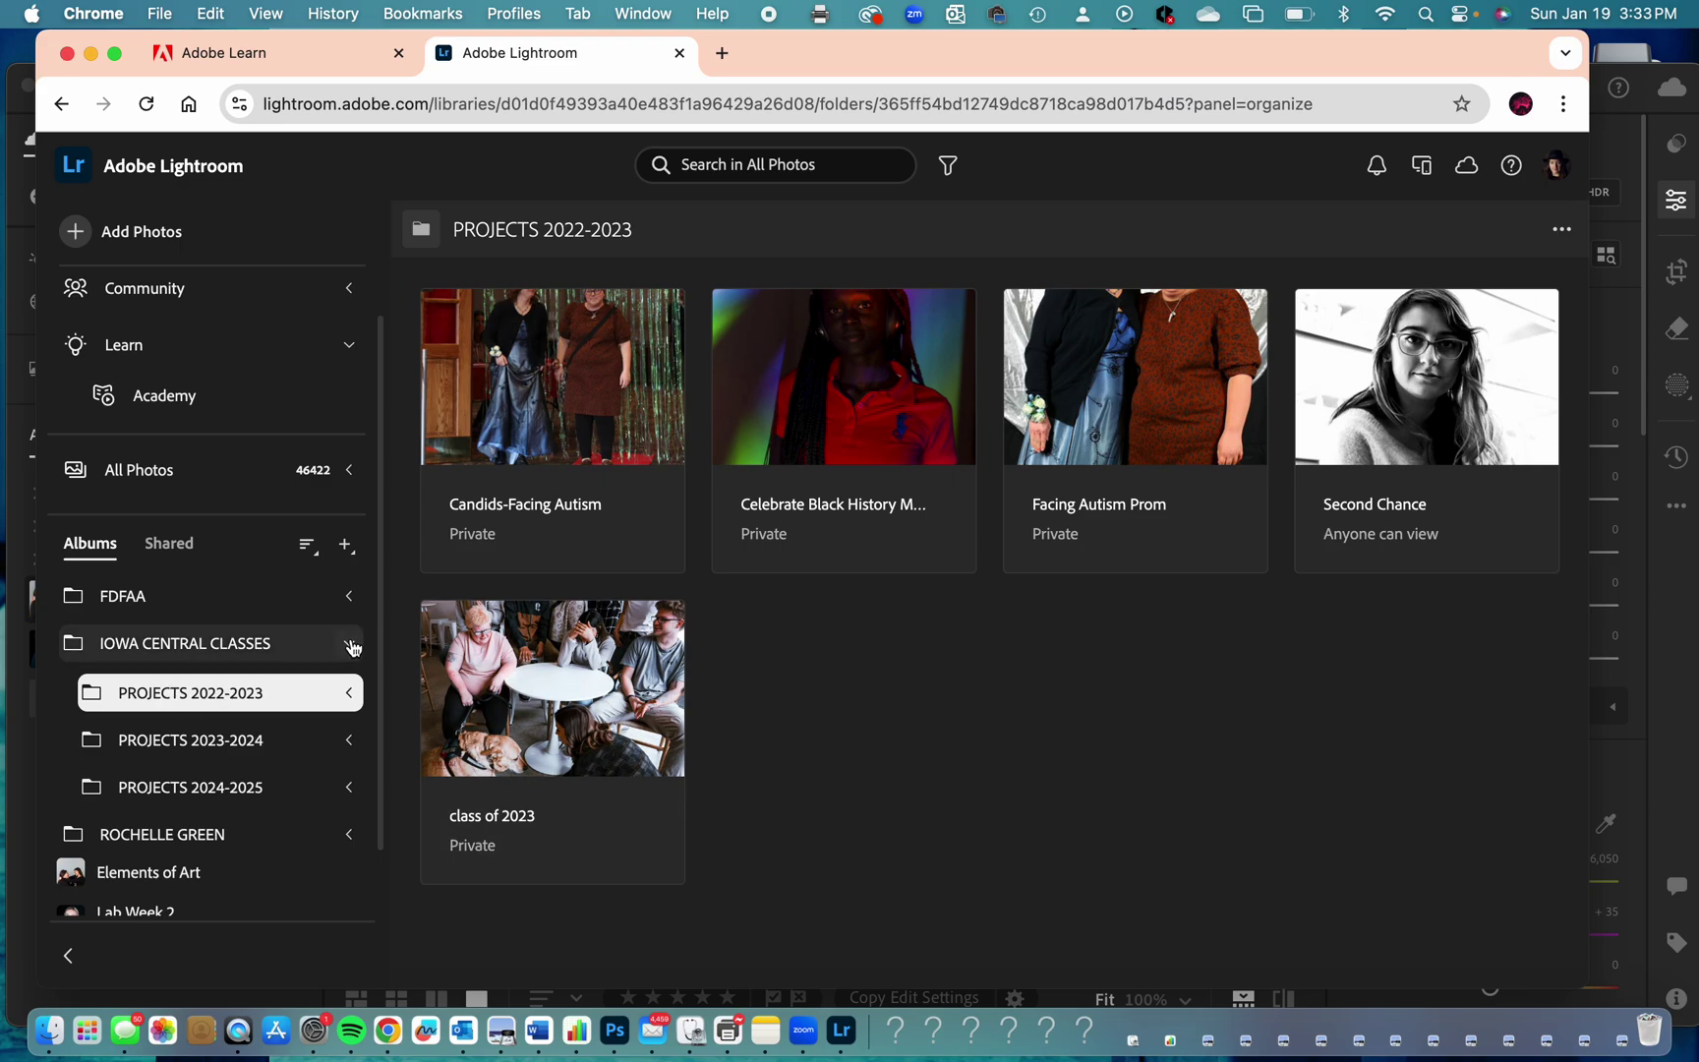
scroll(235, 757, "down", 2)
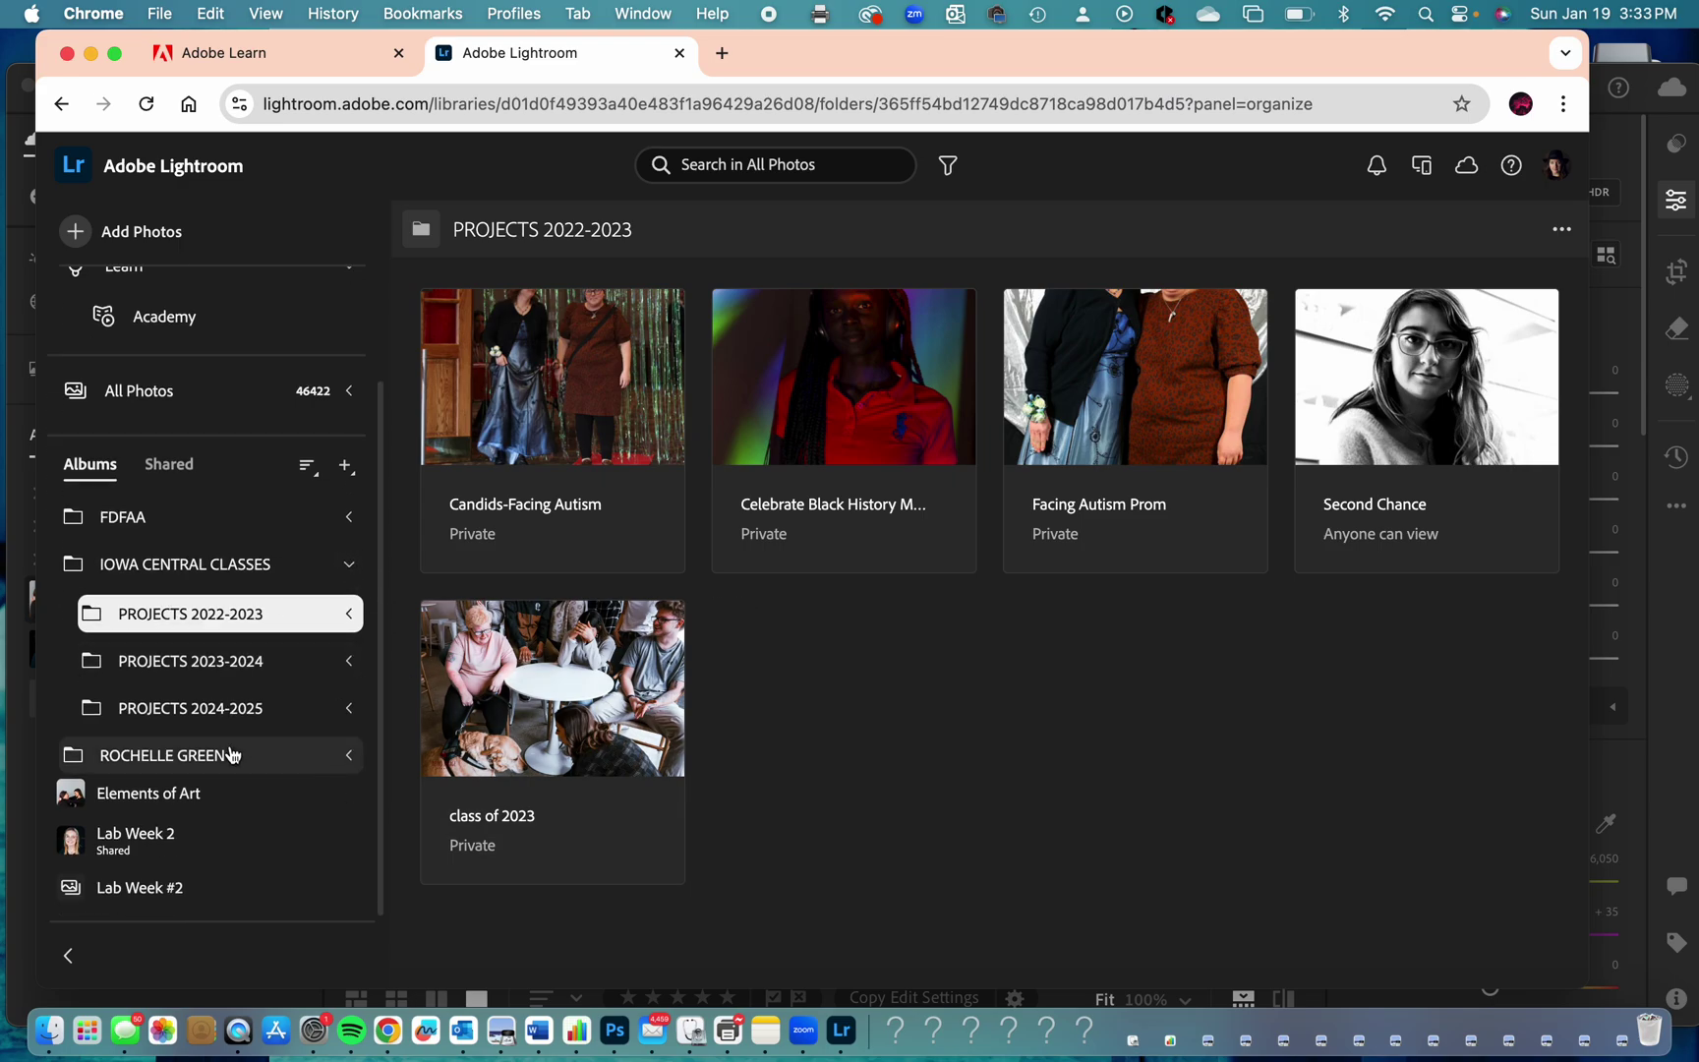
left_click(136, 798)
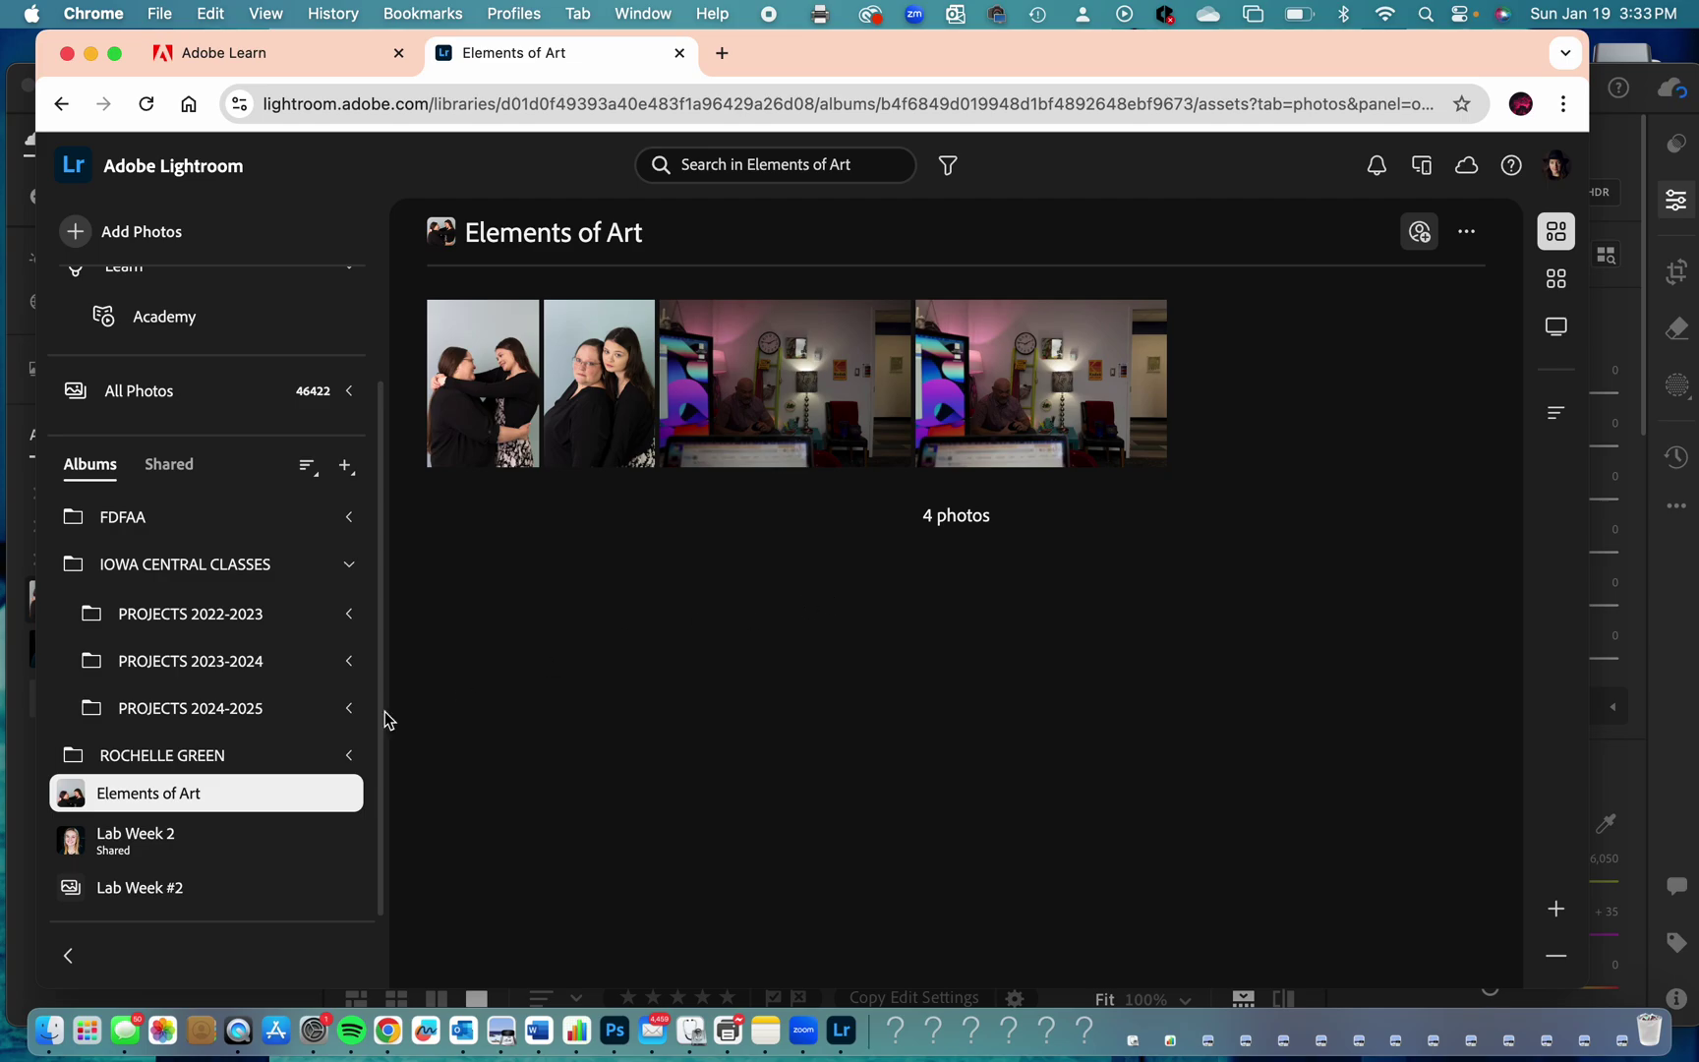
Create an empty album named Test, open it, and start adding photos to it.
left_click(346, 468)
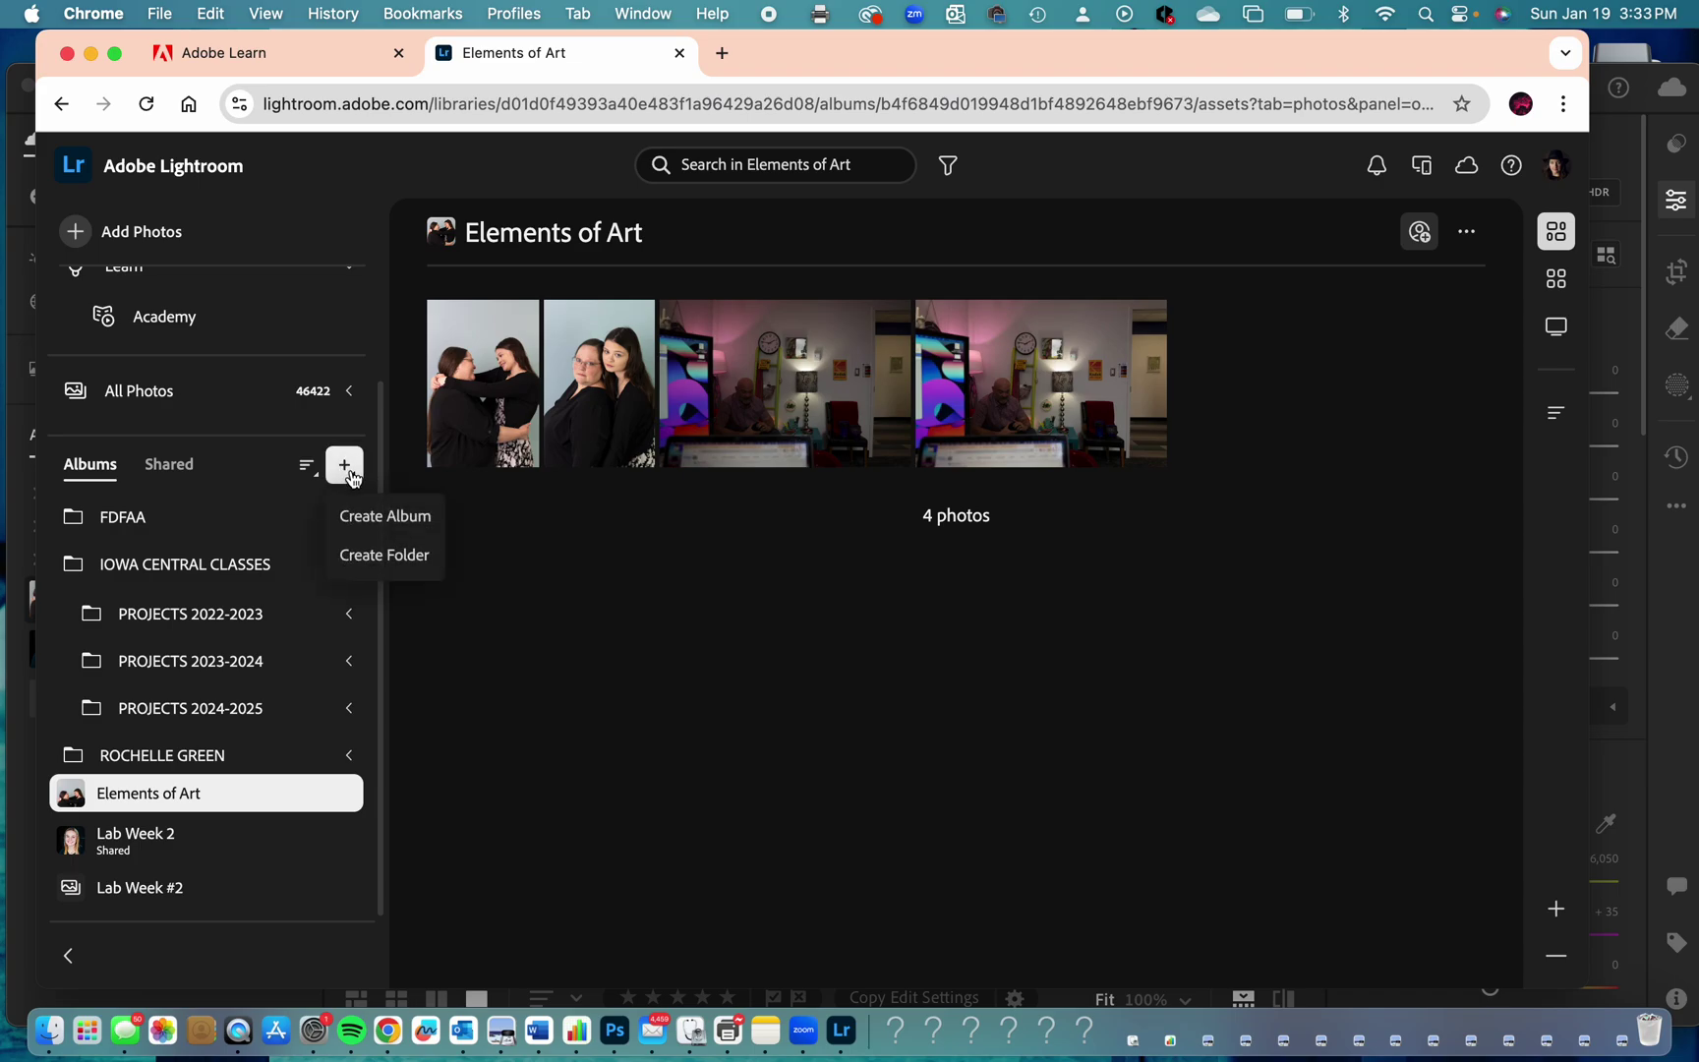
left_click(390, 524)
type("Test")
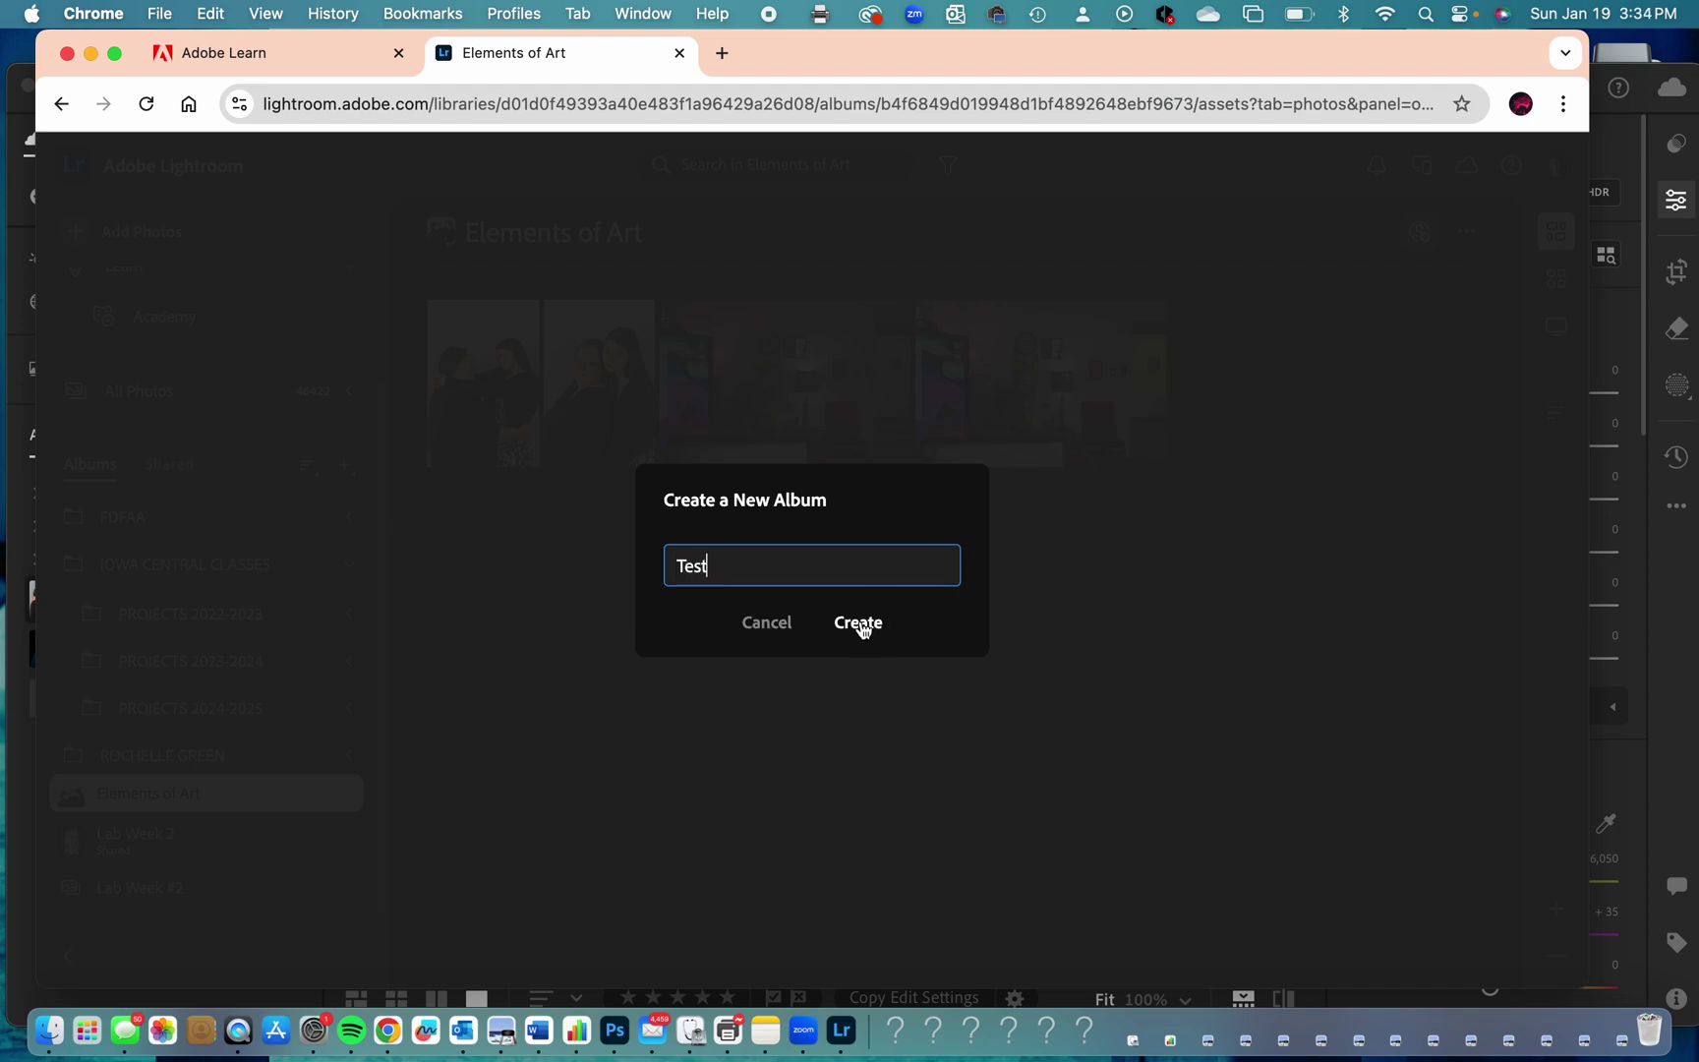
left_click(860, 623)
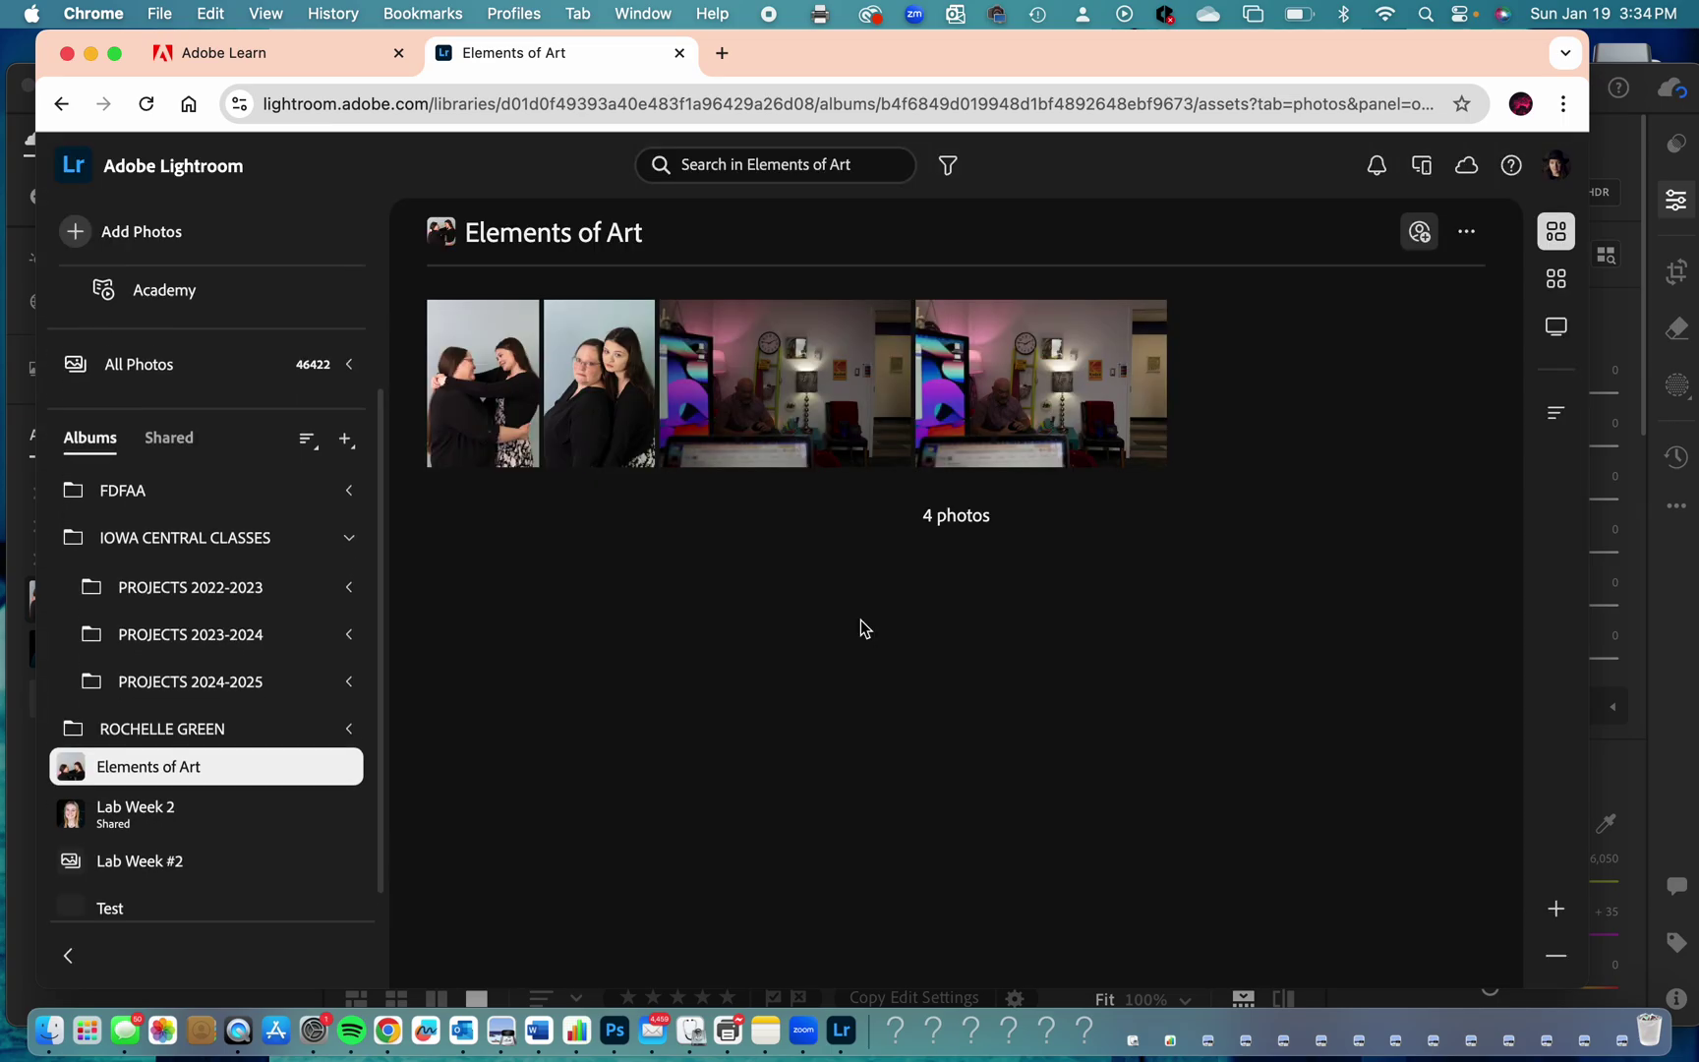
left_click(111, 899)
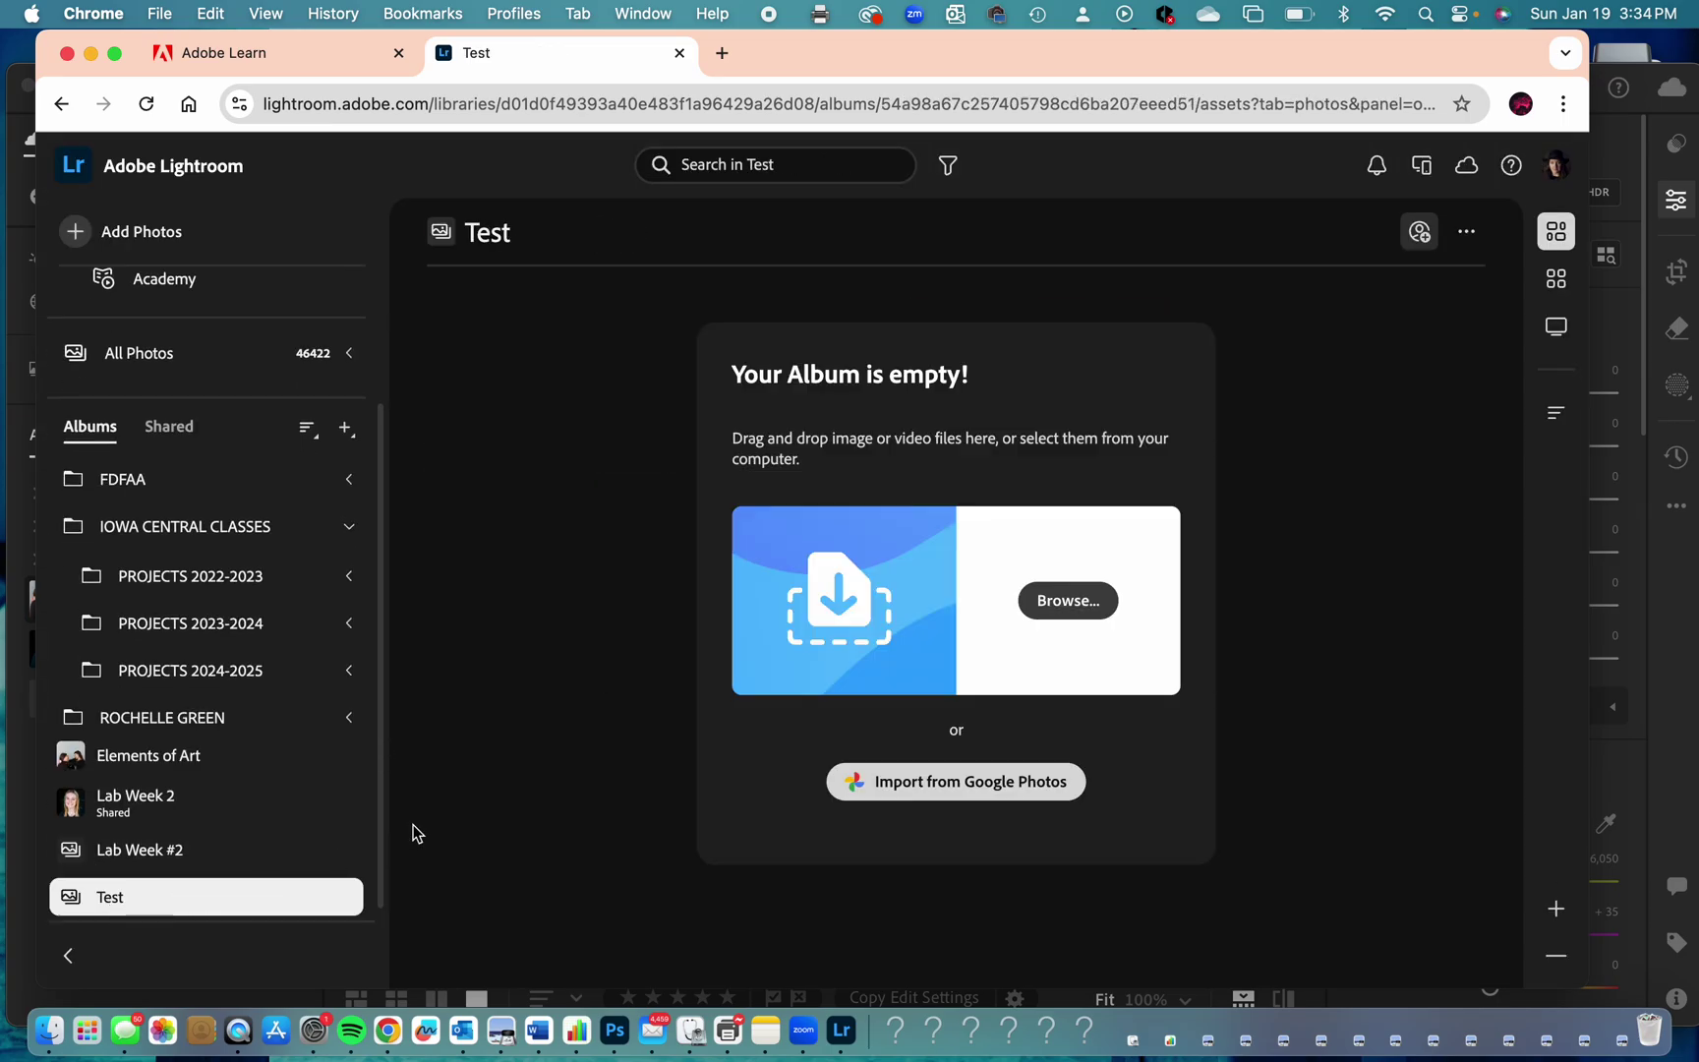
left_click(1074, 605)
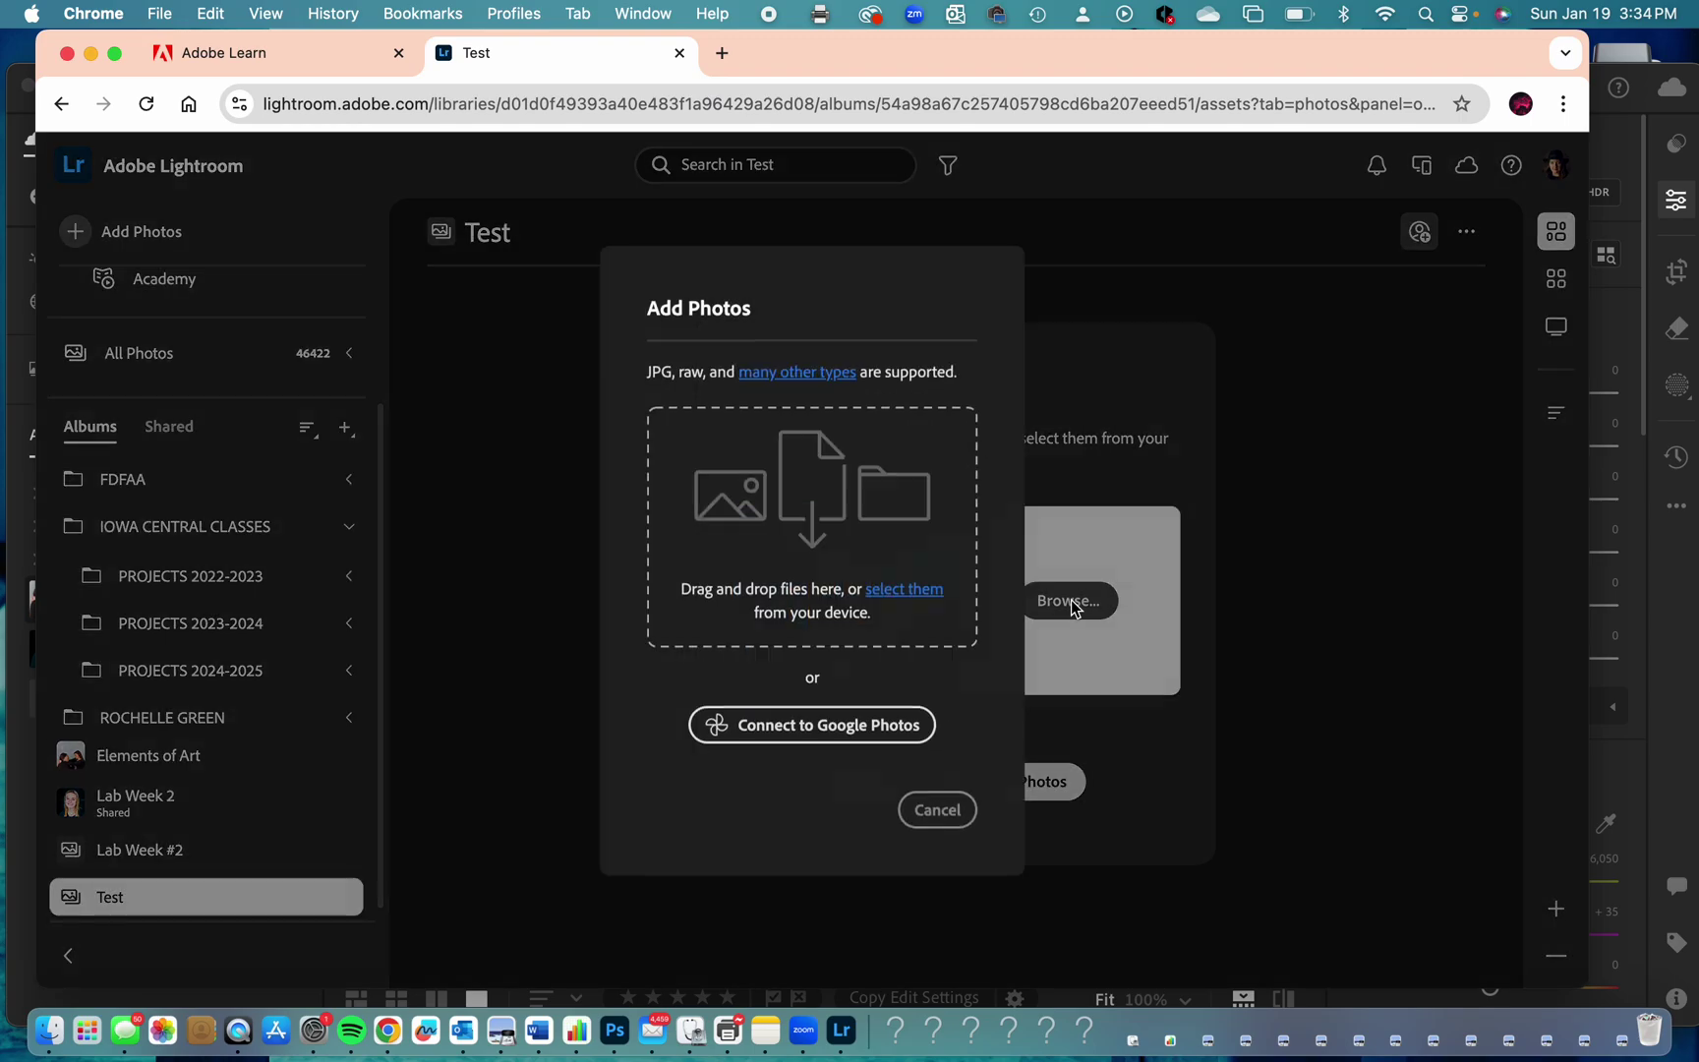
Browse the computer's files to the RG card's DCIM > 100EOS_R folder.
left_click(895, 589)
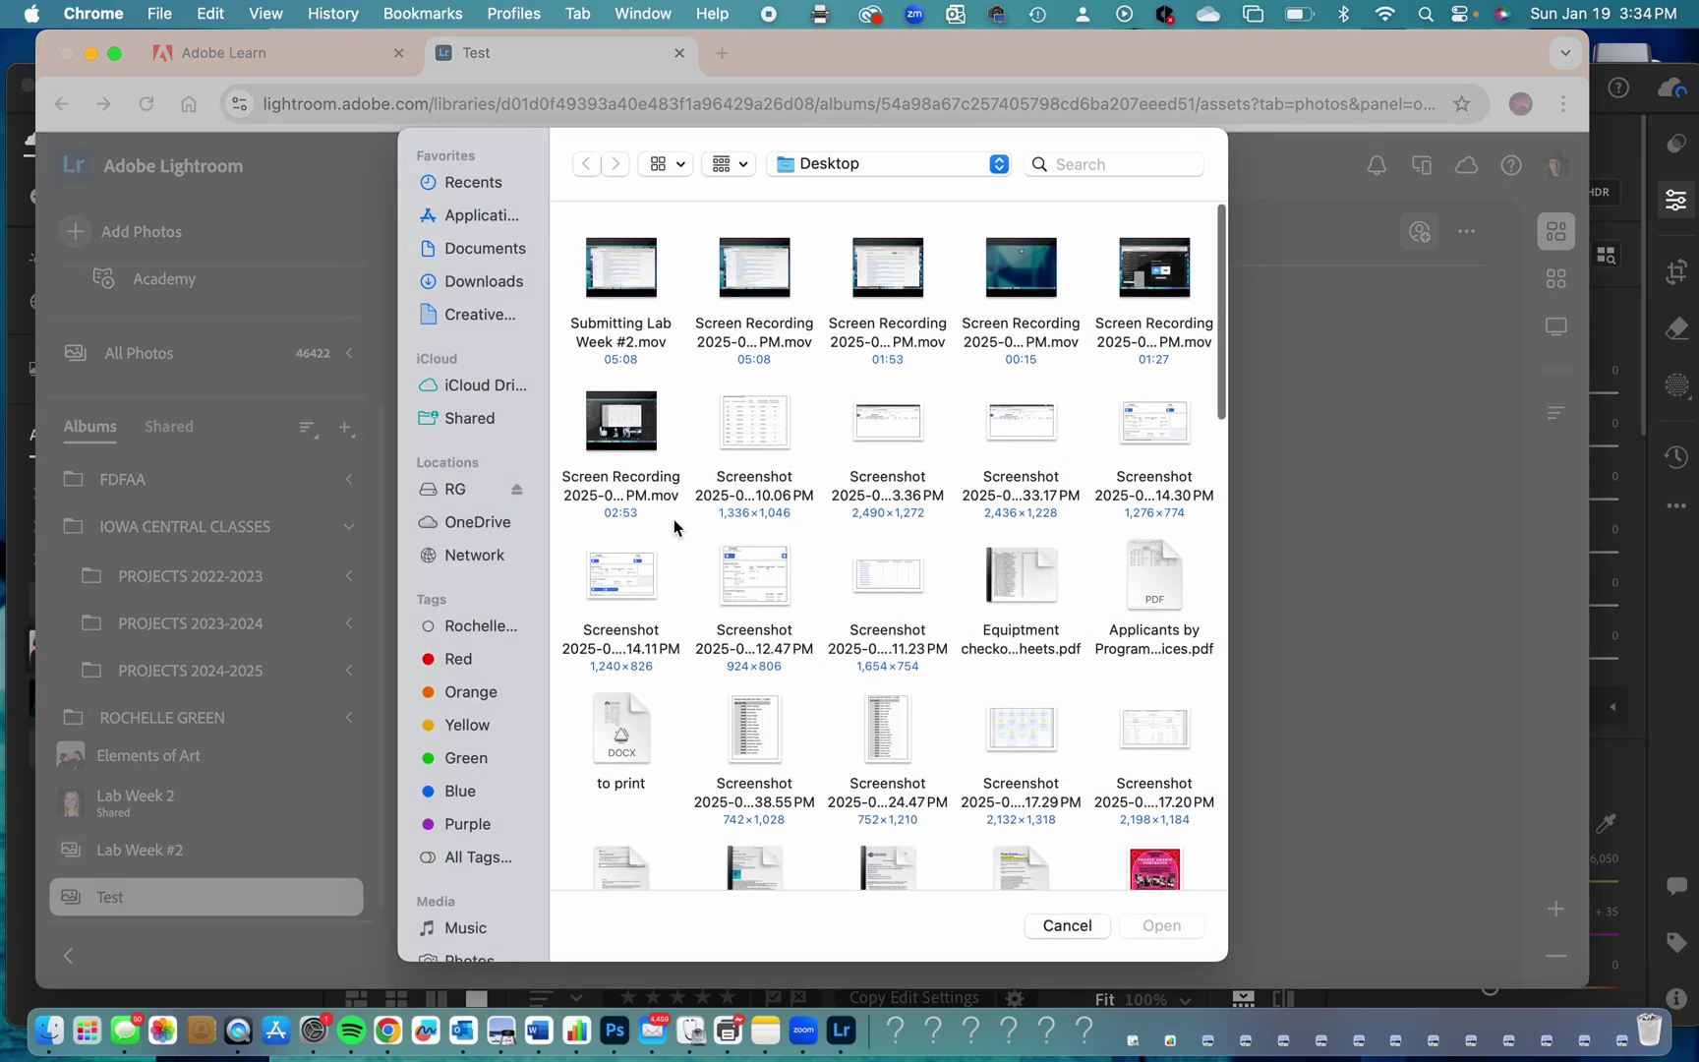
left_click(451, 490)
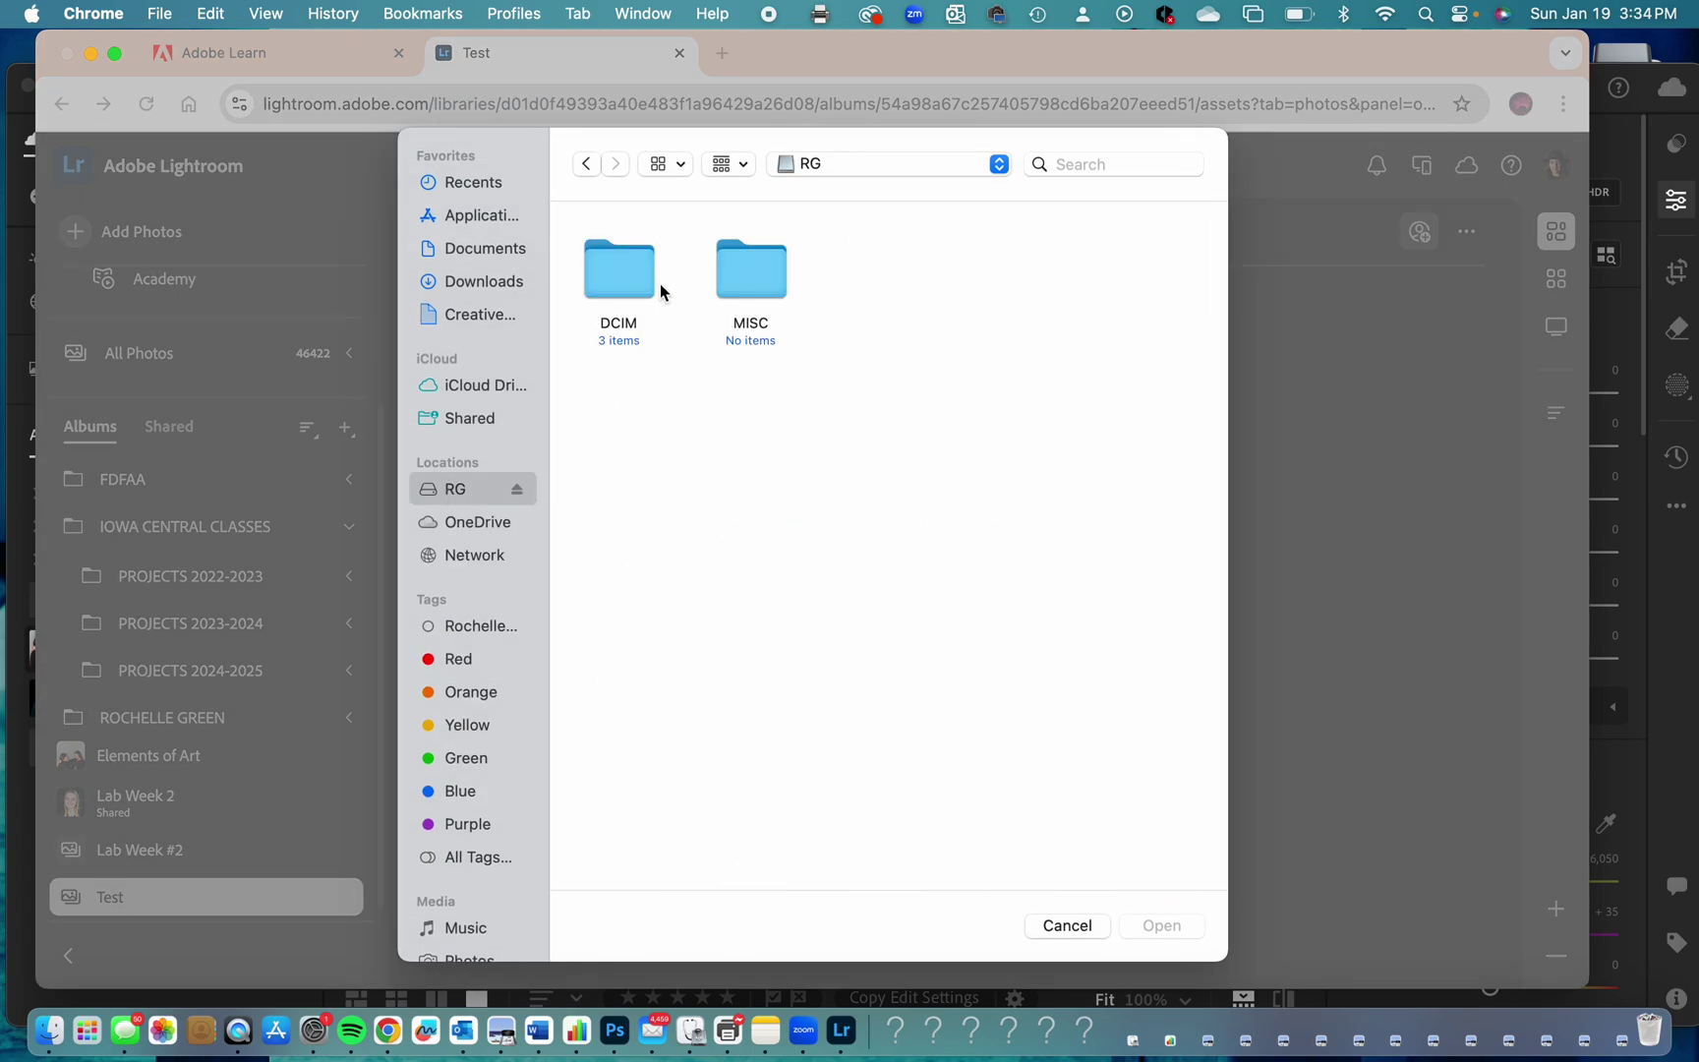
double_click(623, 295)
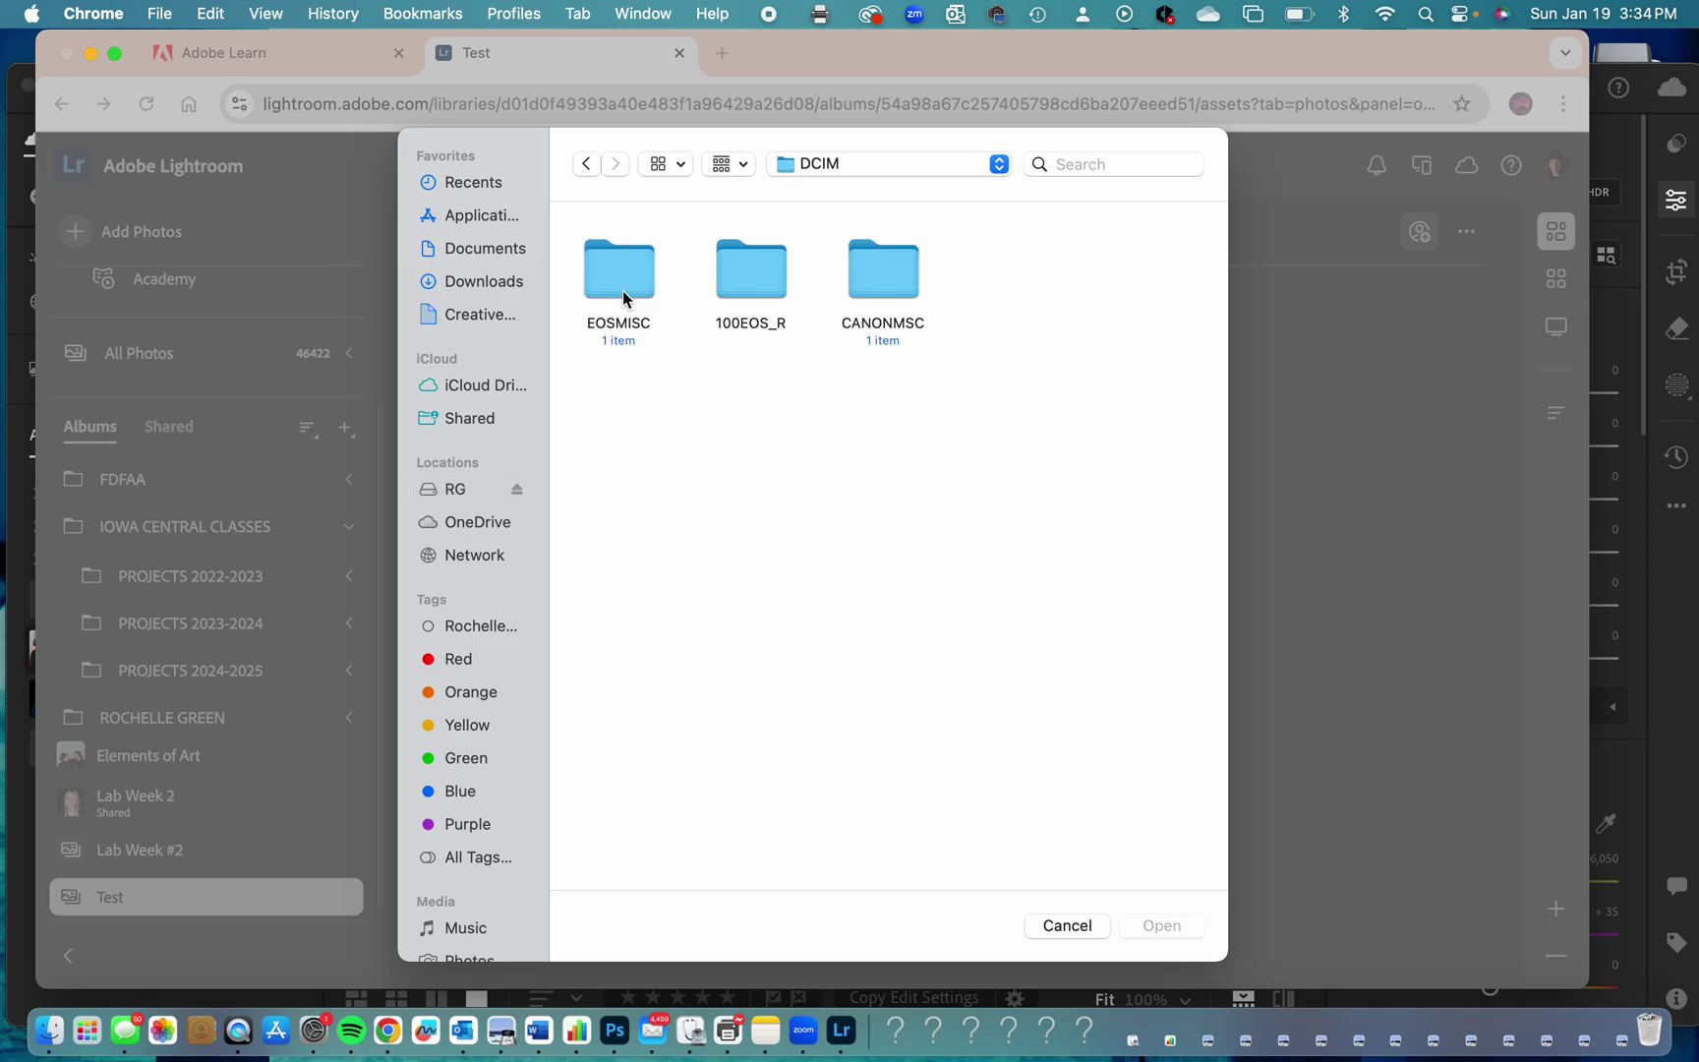
double_click(760, 278)
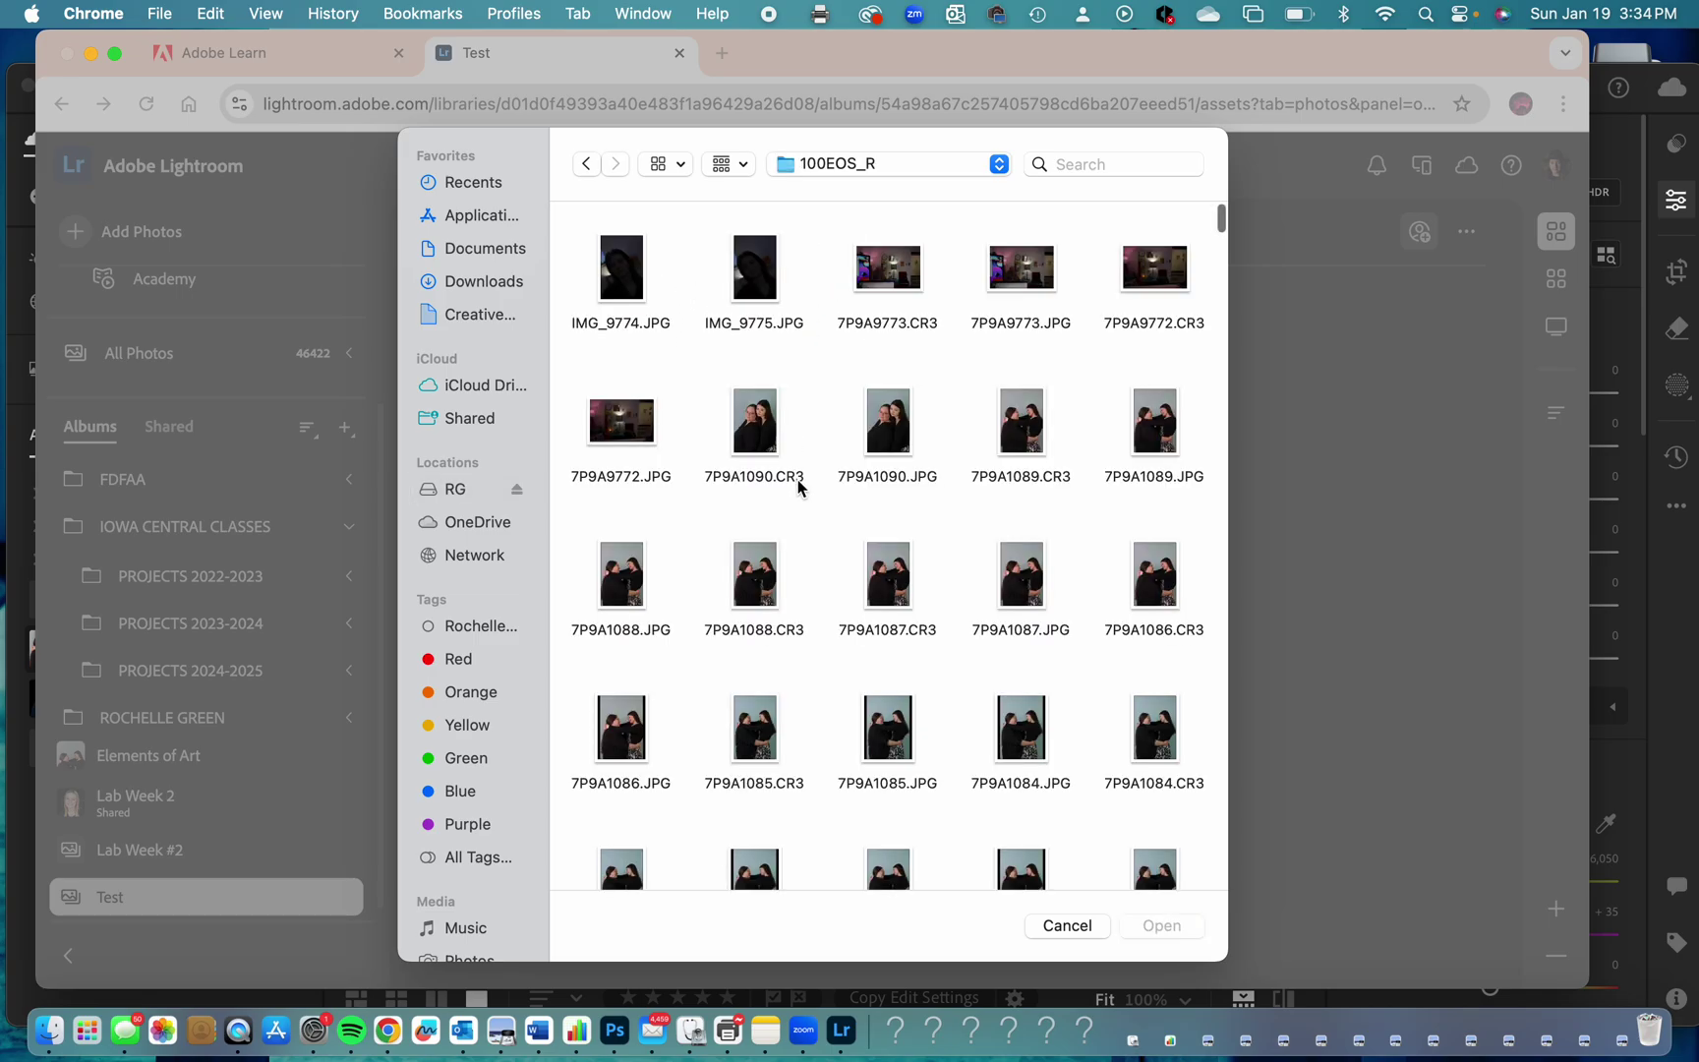
Select 7P9A1061.JPG and 7P9A1060.JPG and upload both photos to Test.
scroll(798, 487, "down", 3)
scroll(798, 484, "down", 20)
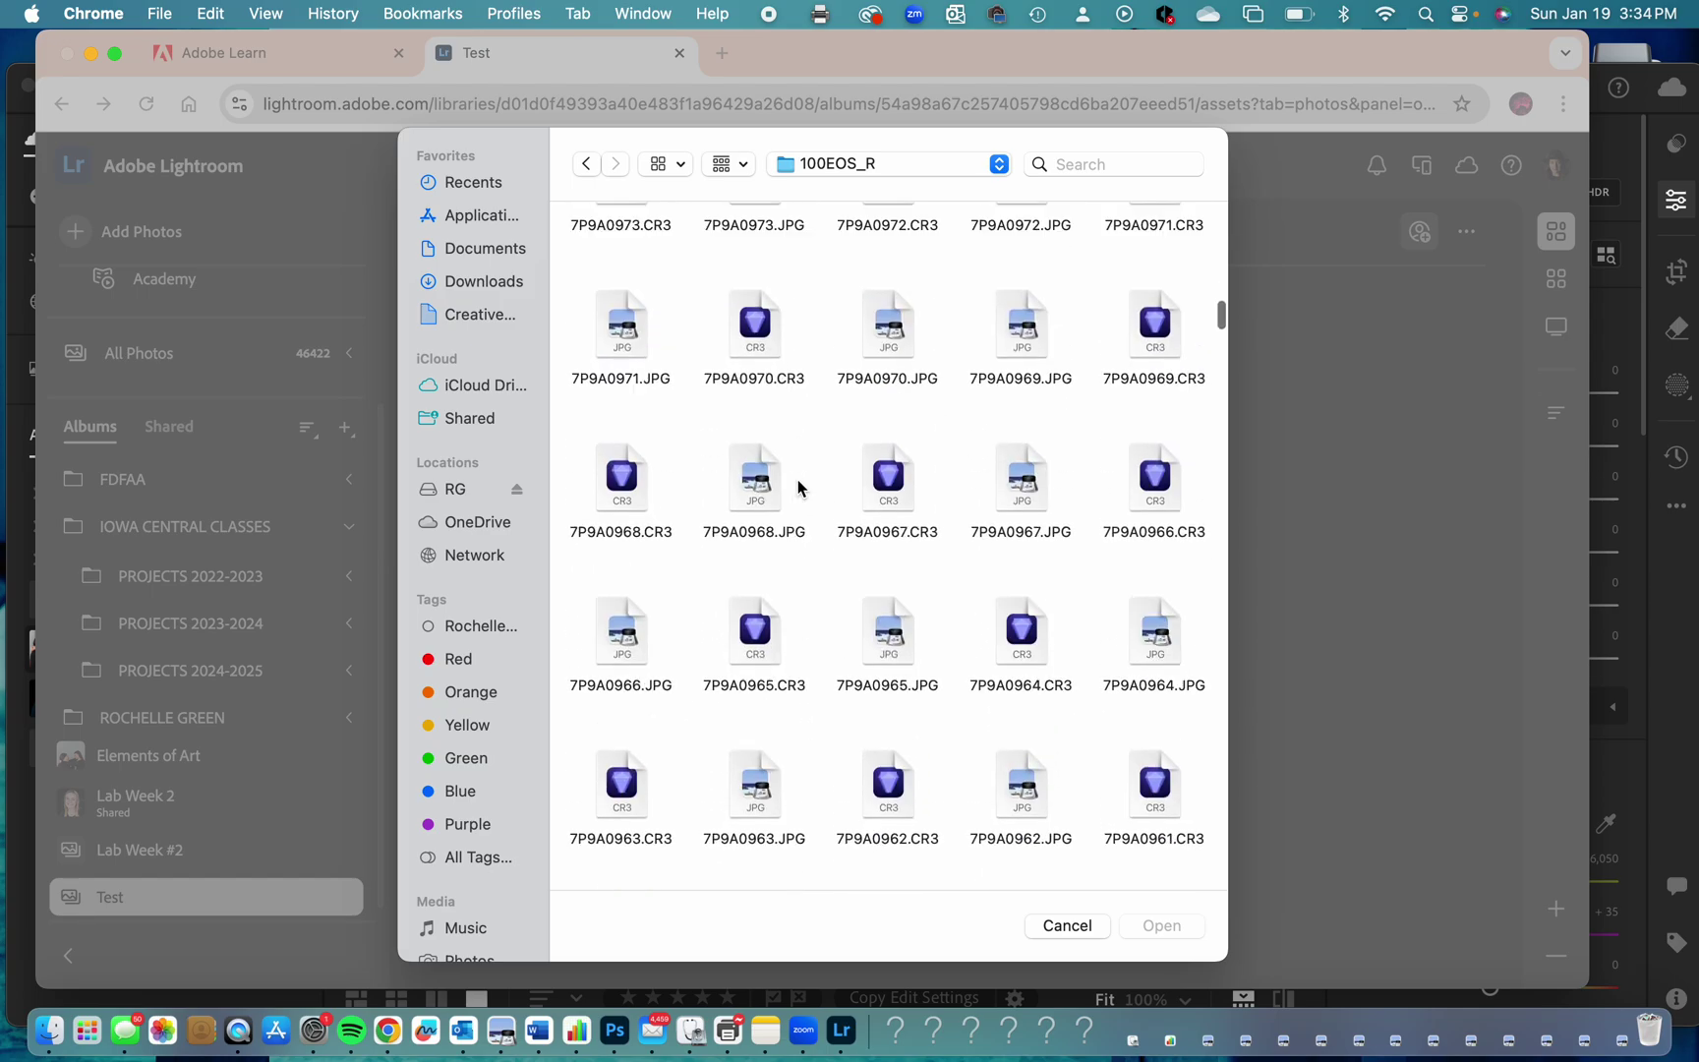
scroll(777, 612, "up", 7)
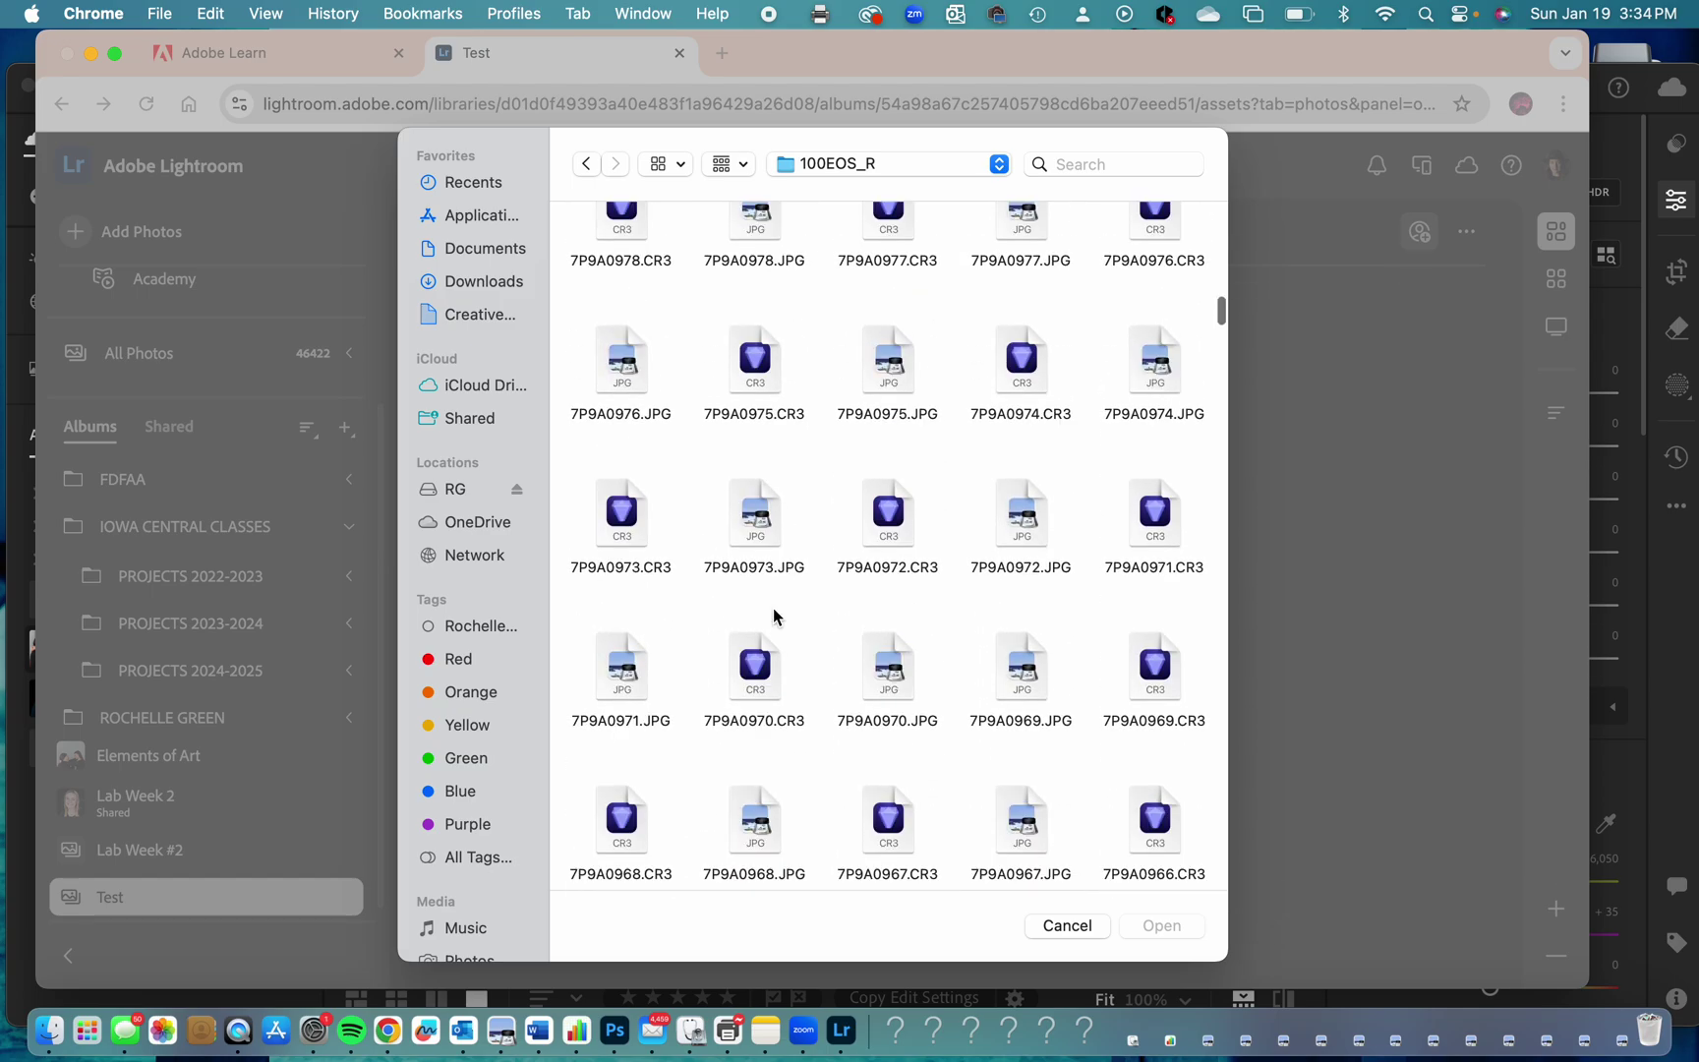
scroll(774, 615, "up", 8)
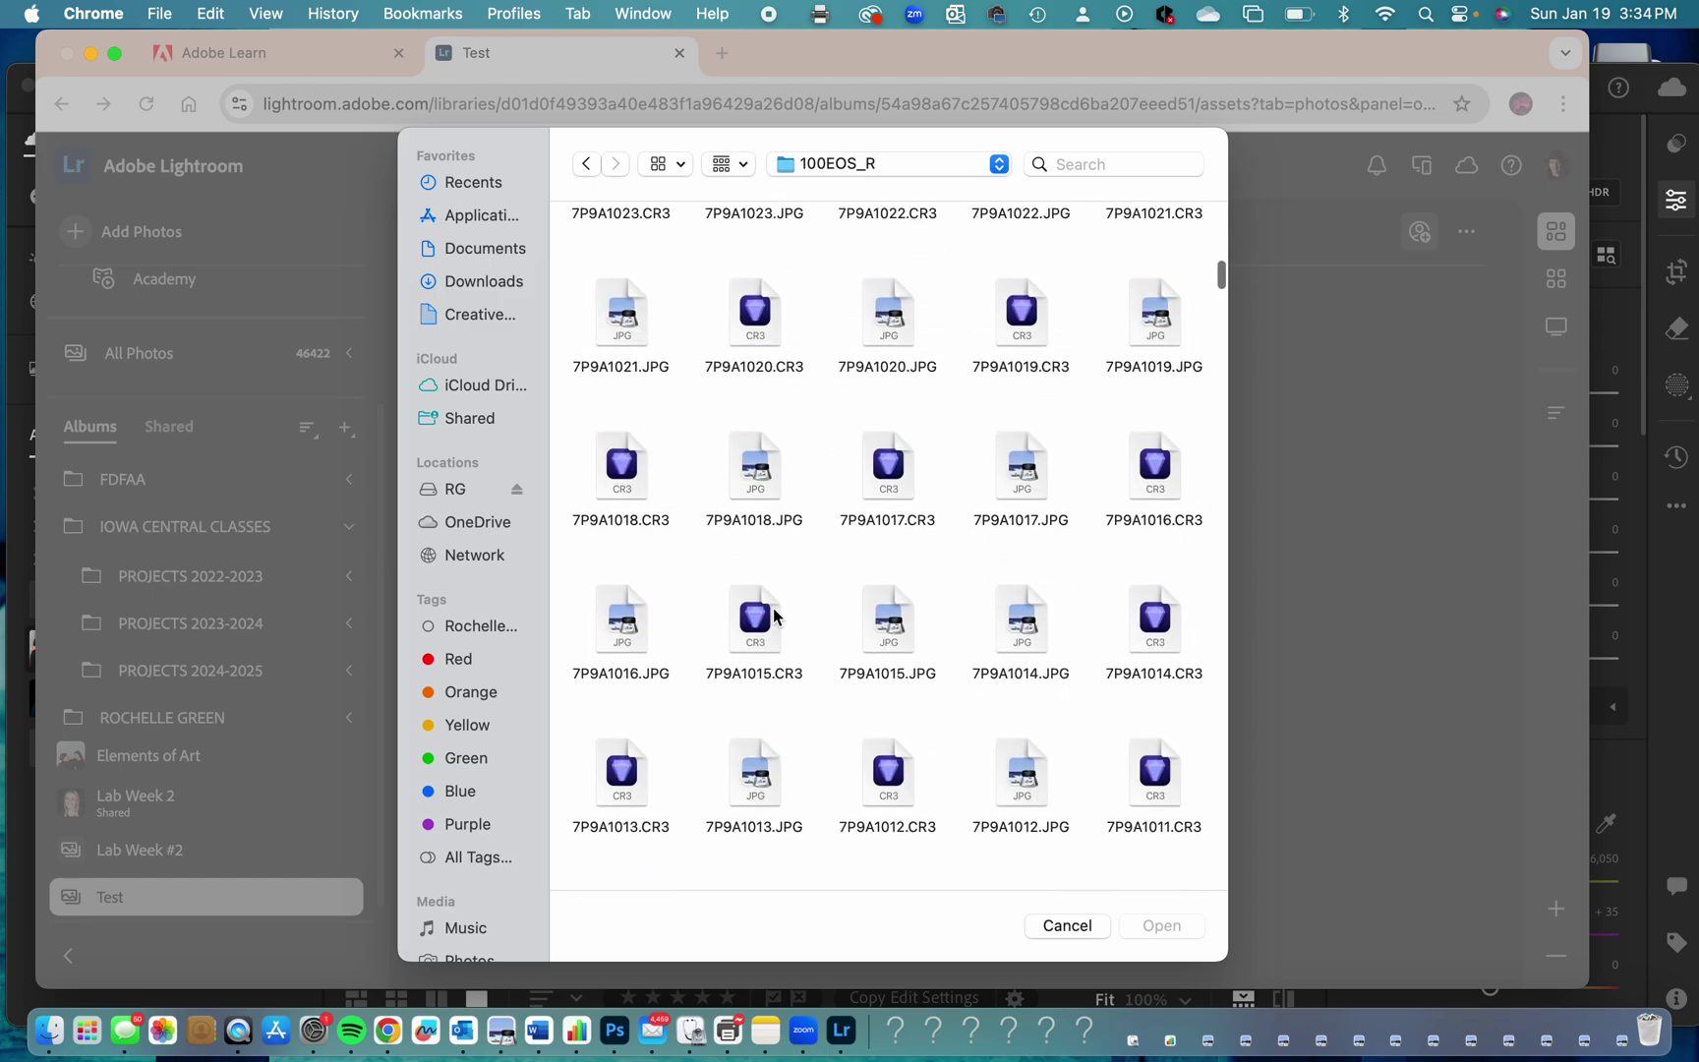
scroll(774, 616, "up", 6)
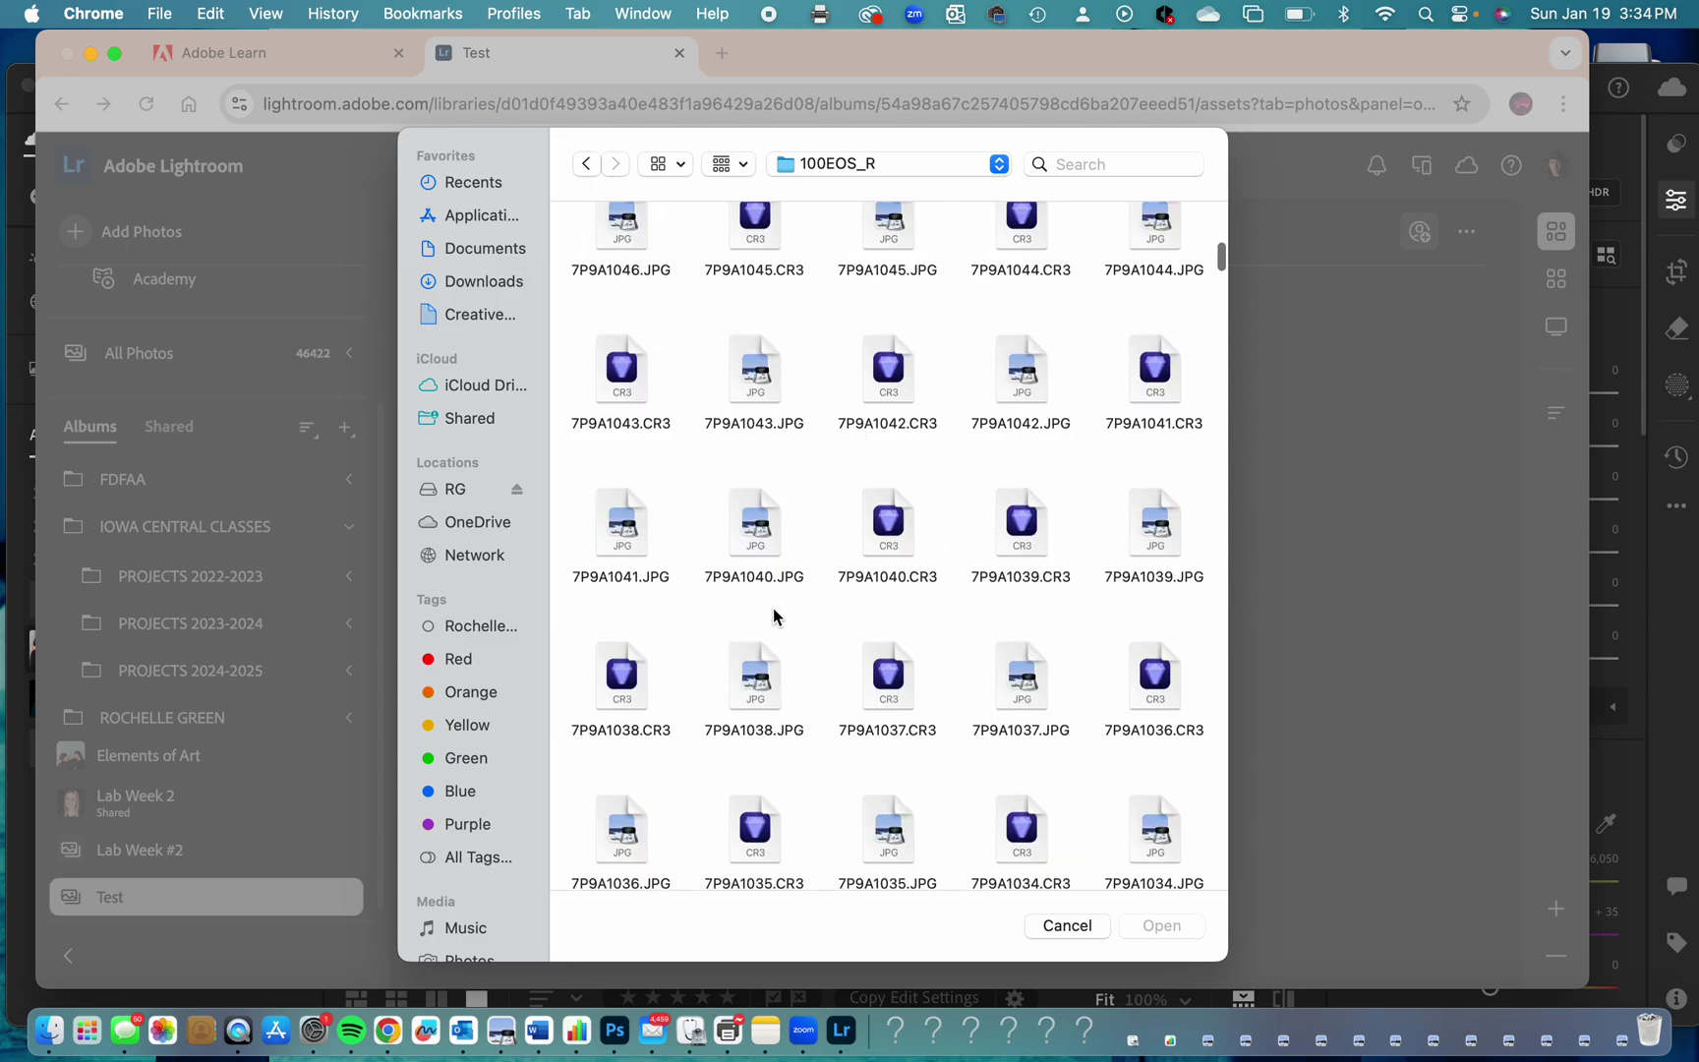
scroll(774, 616, "up", 5)
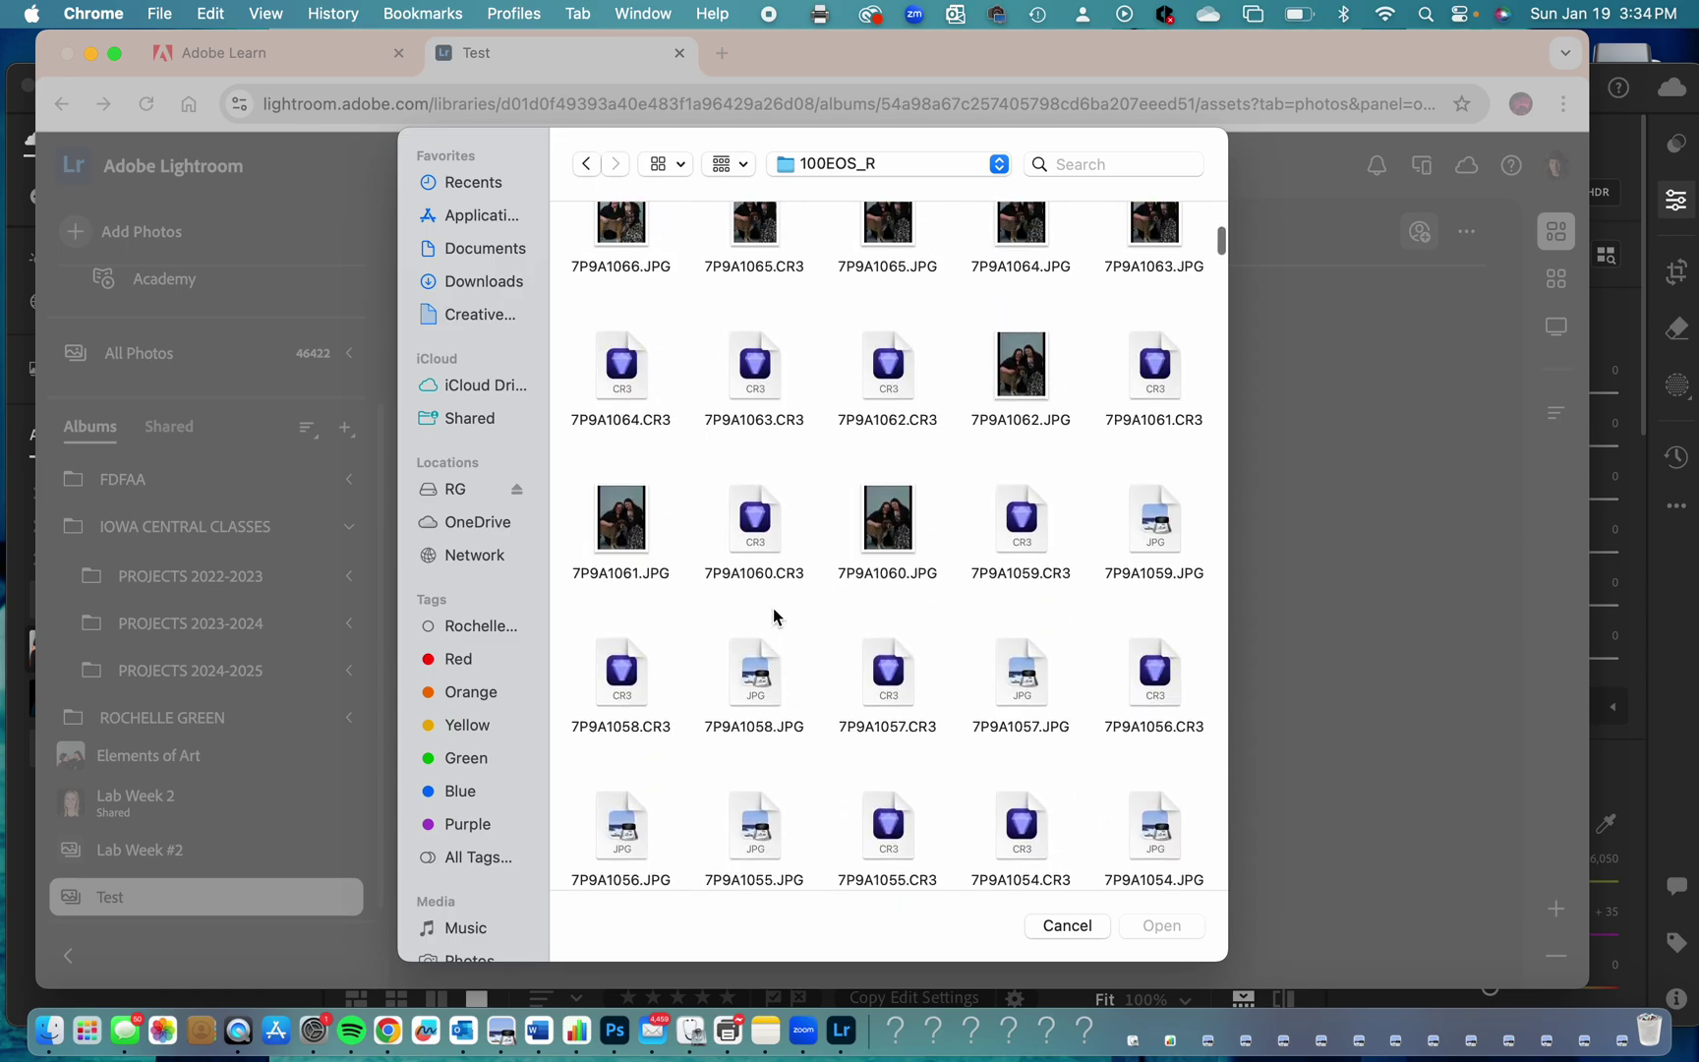
scroll(774, 616, "down", 1)
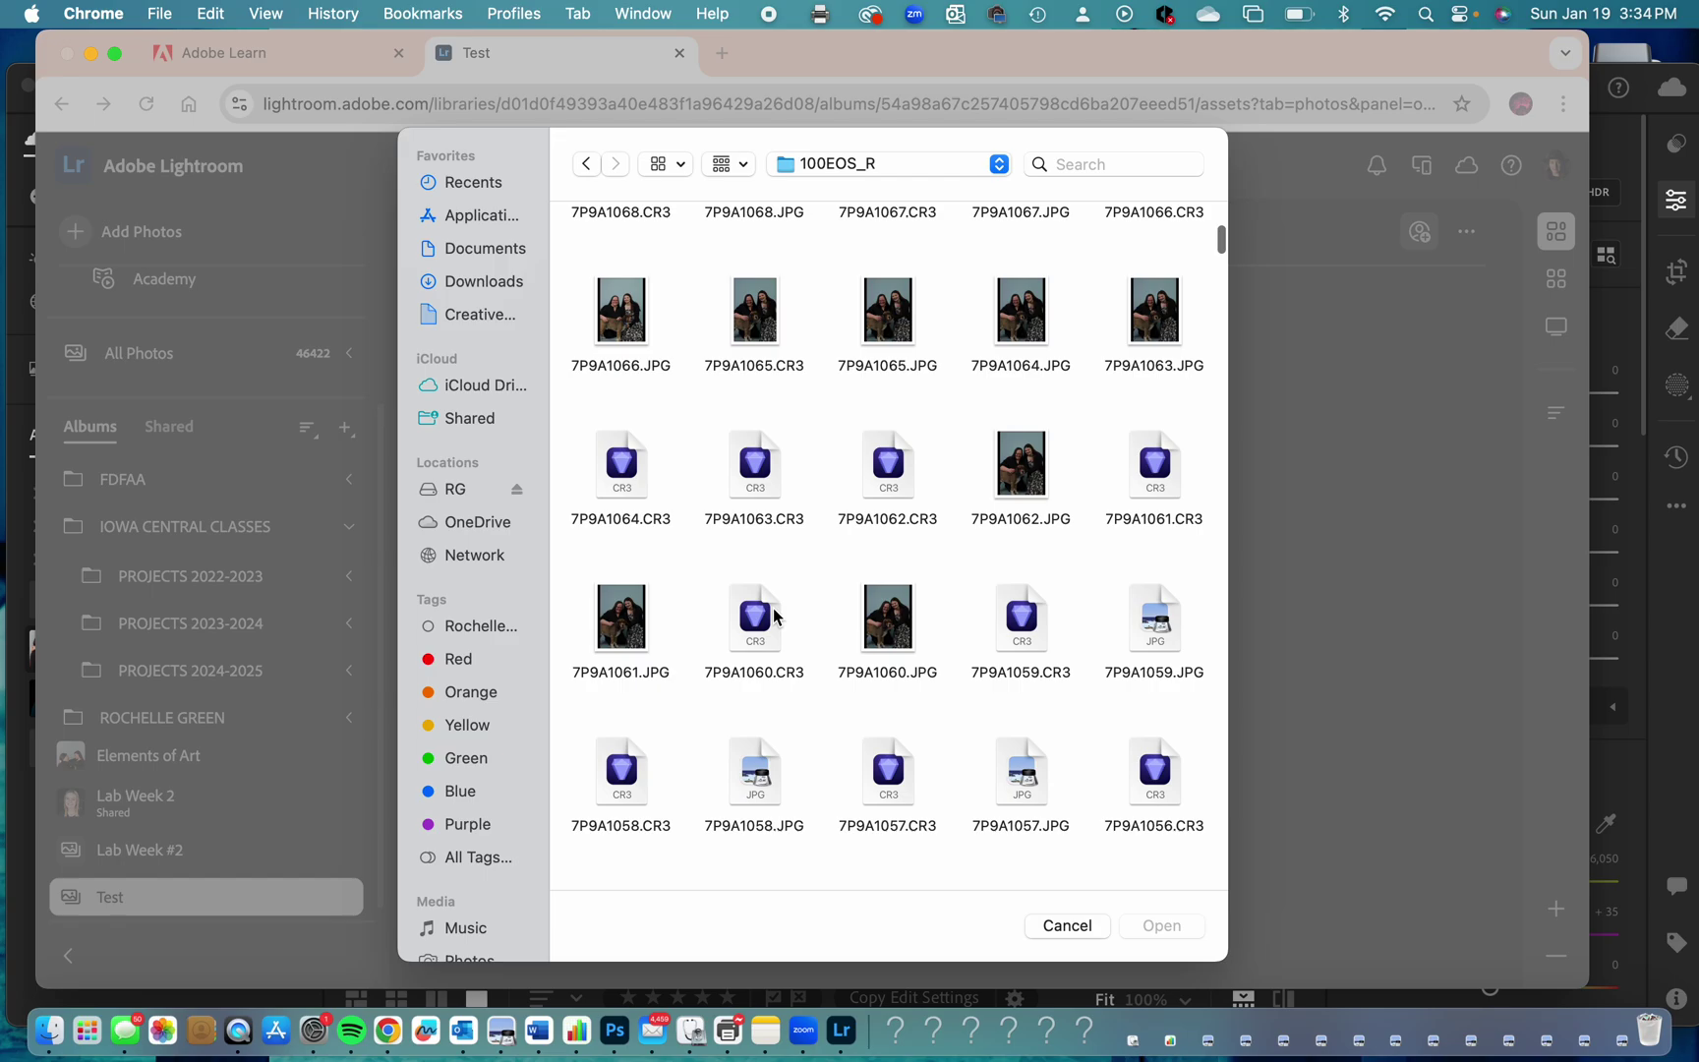
scroll(704, 727, "down", 3)
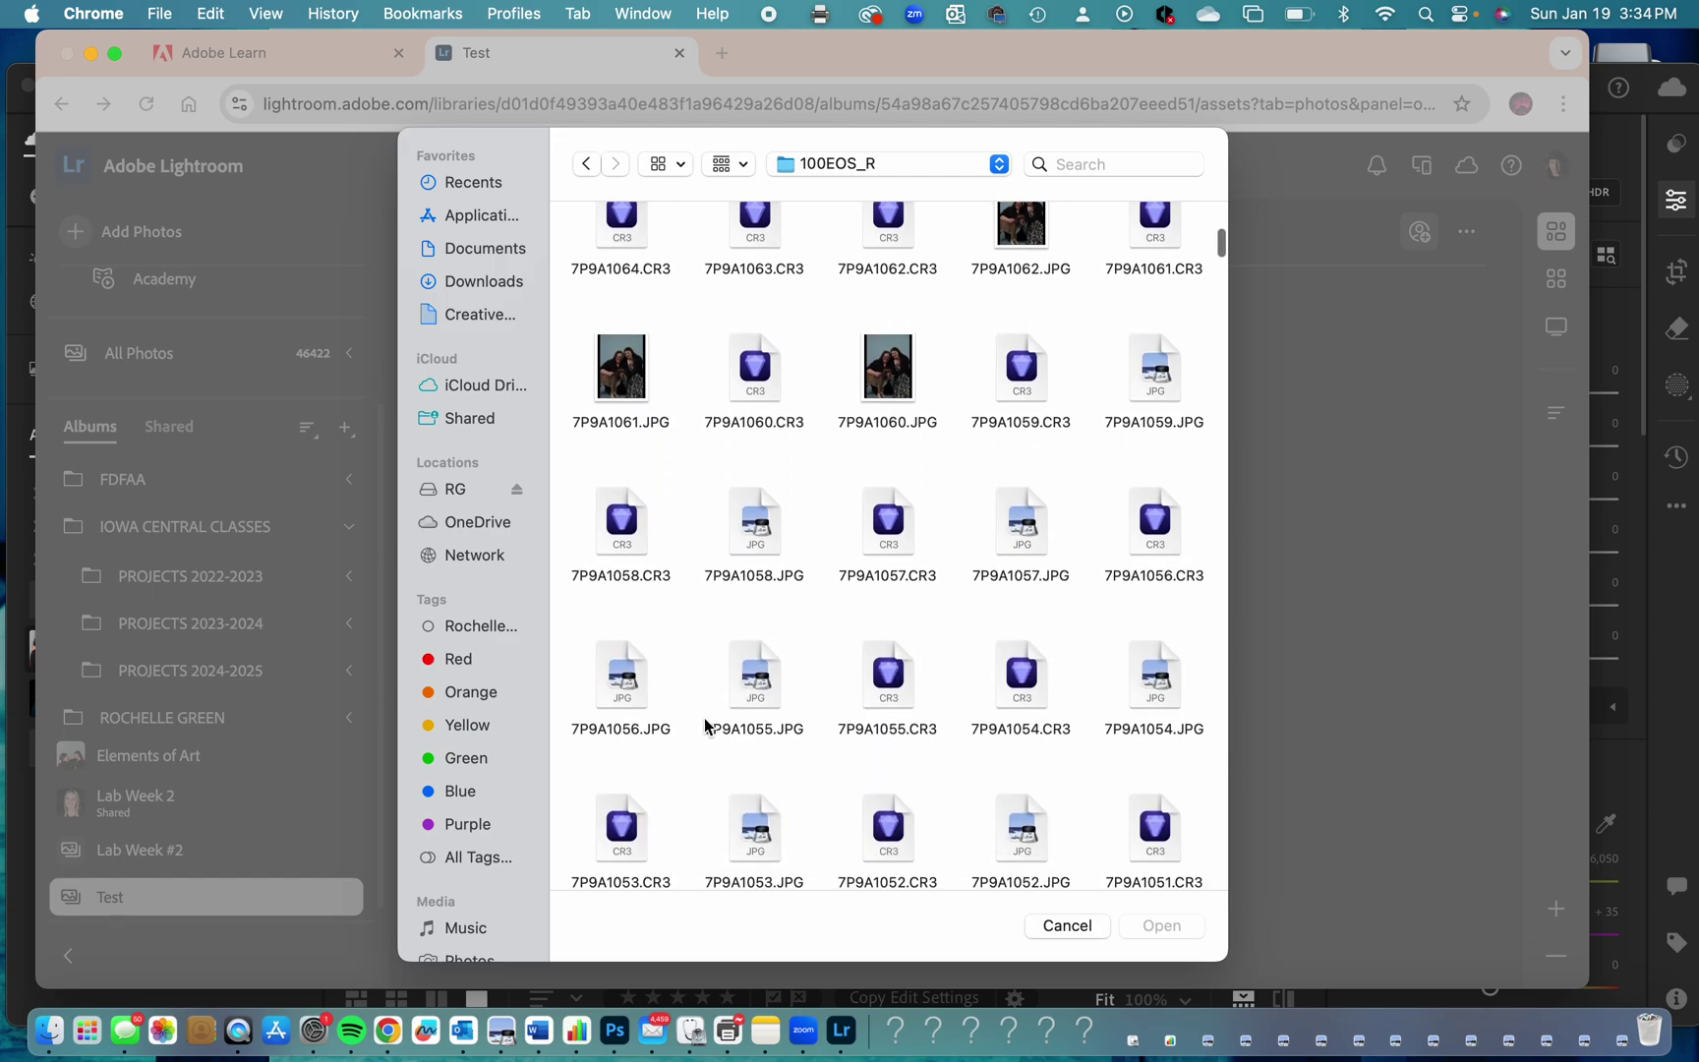
left_click(630, 371)
left_click(863, 372, "super")
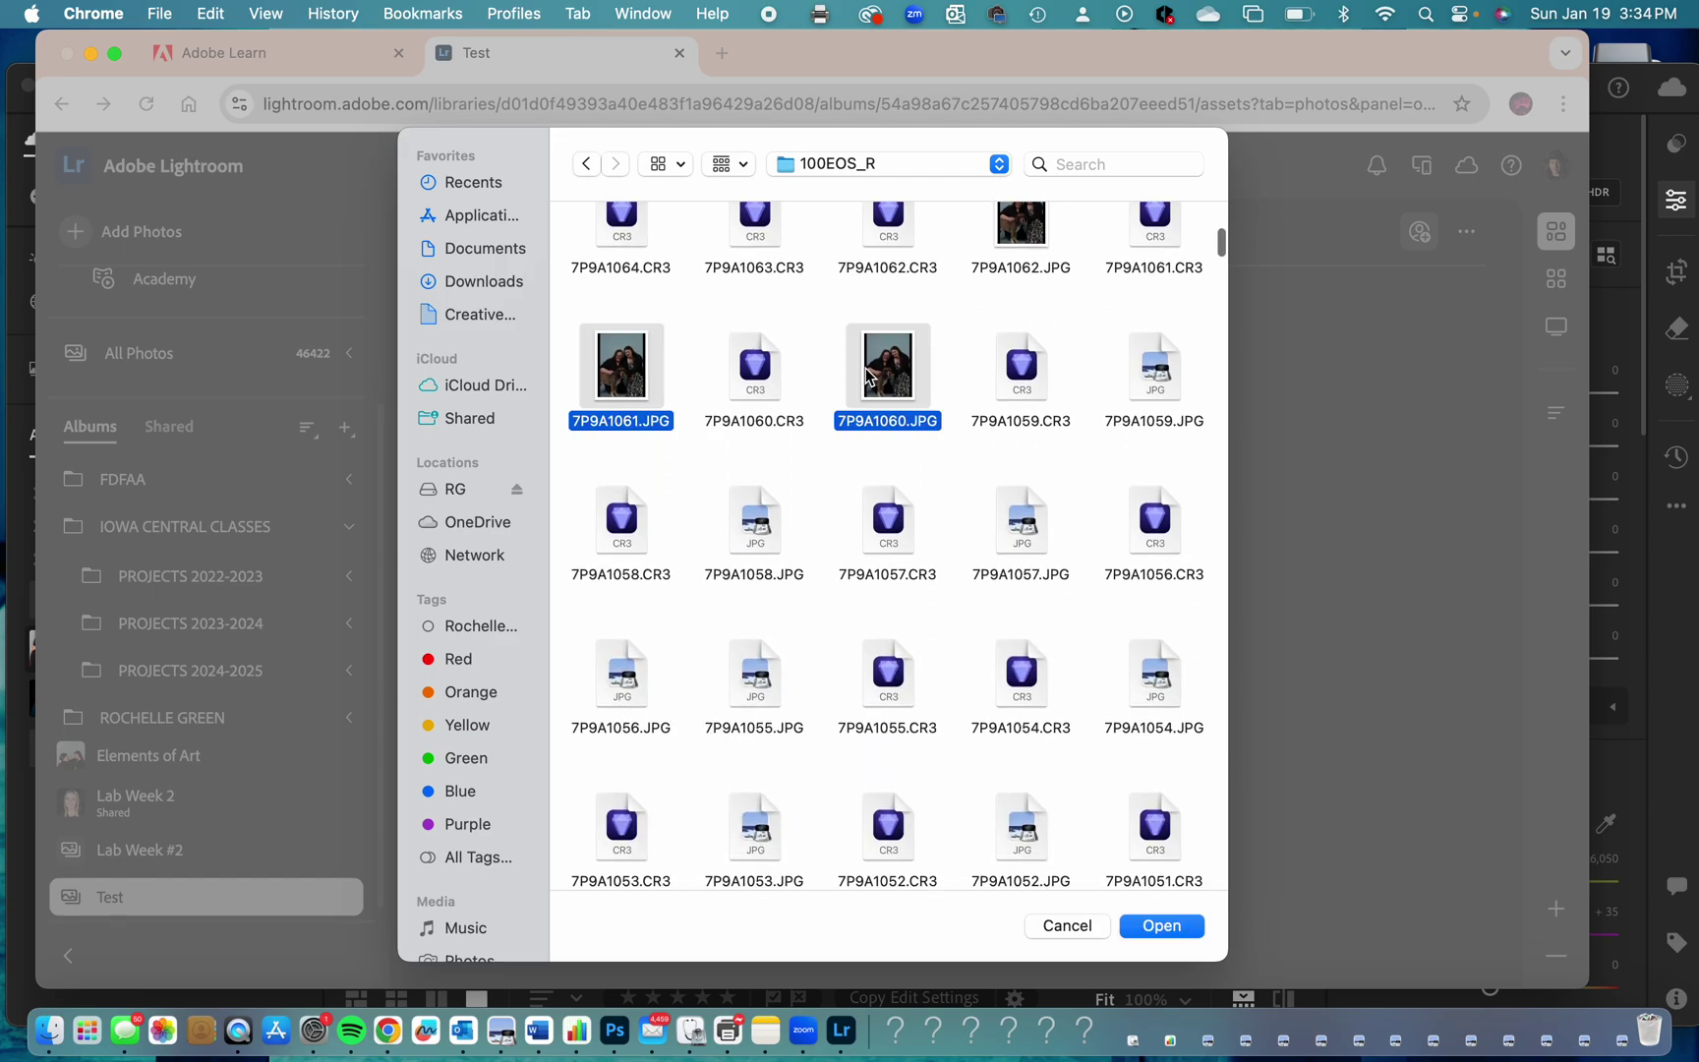
key("Return")
left_click(905, 733)
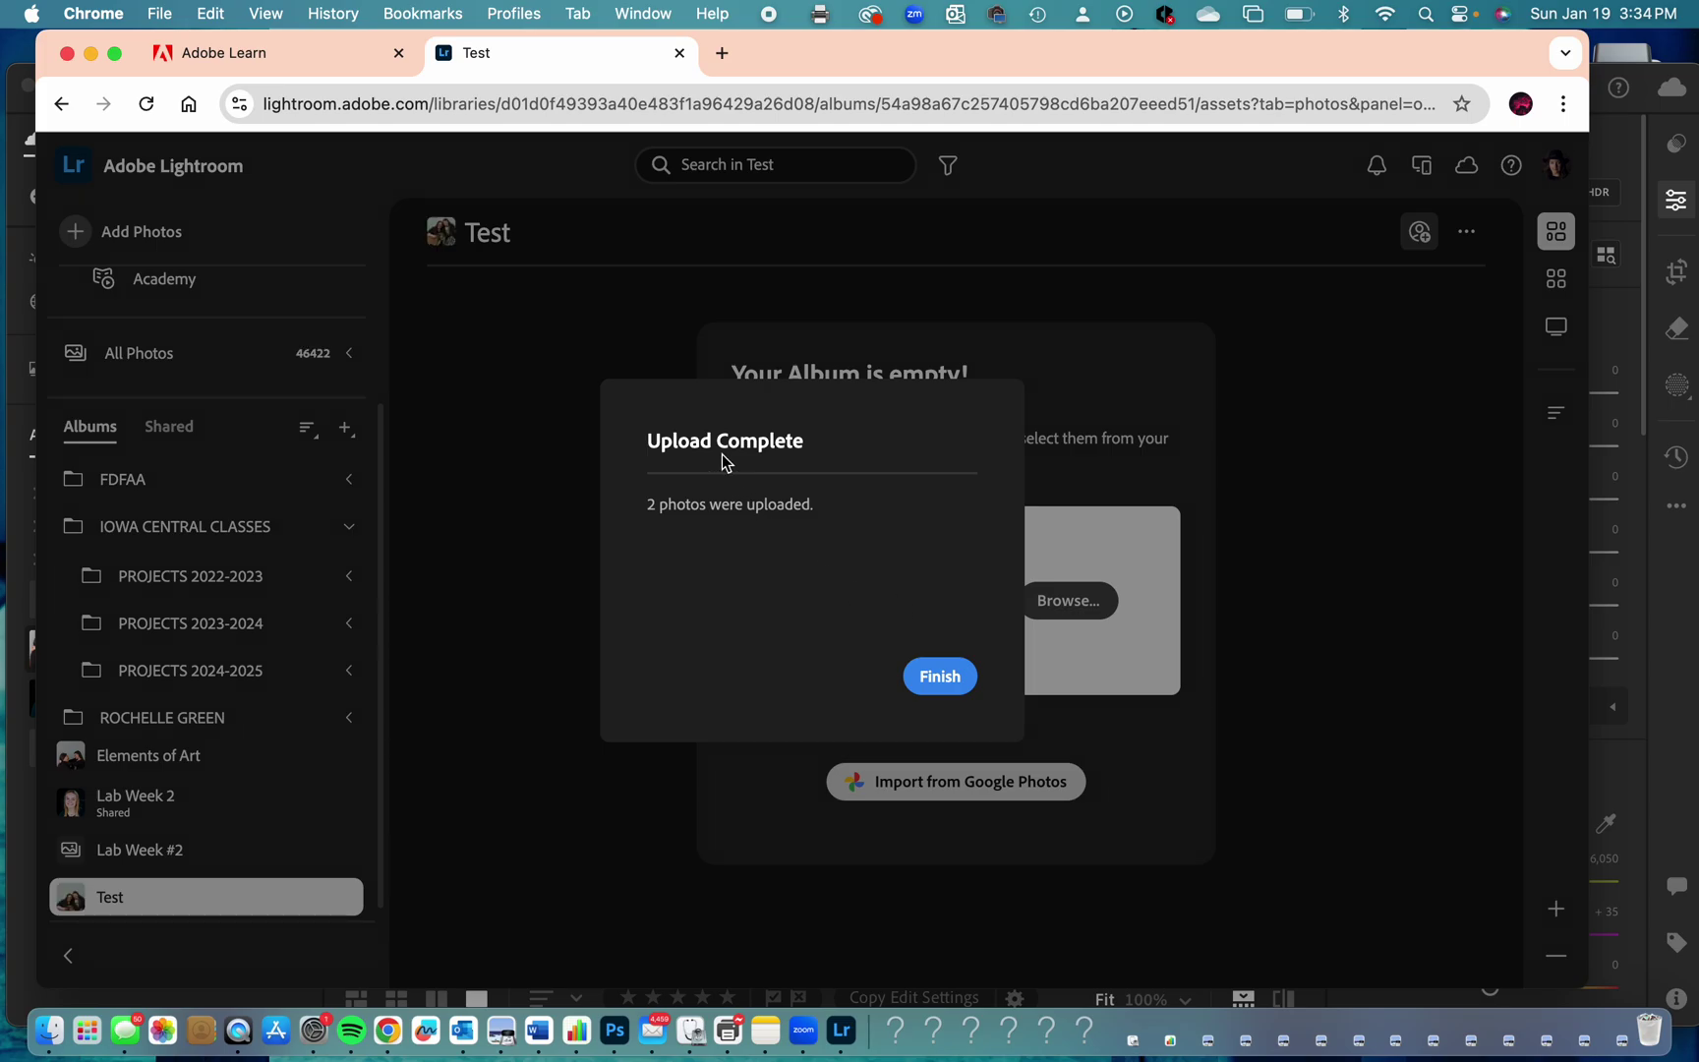
Close the upload summary, glance at Lab Week #2 and Test, then reload the page.
left_click(941, 678)
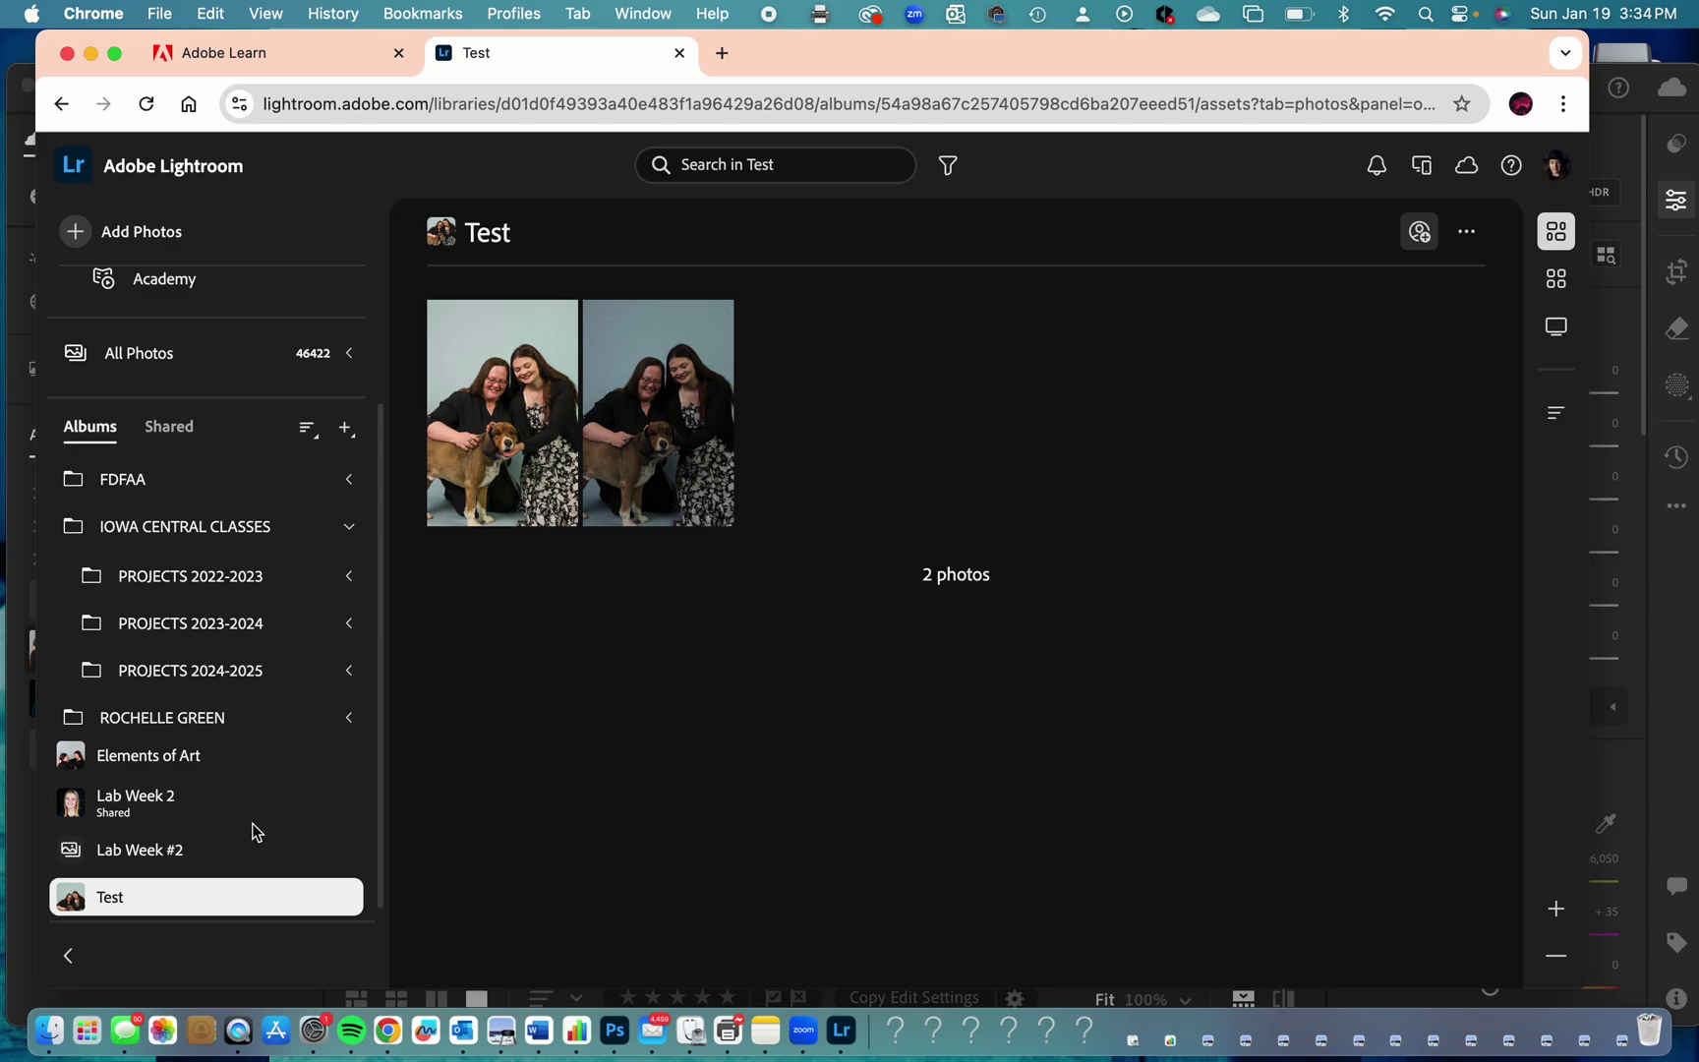
left_click(181, 858)
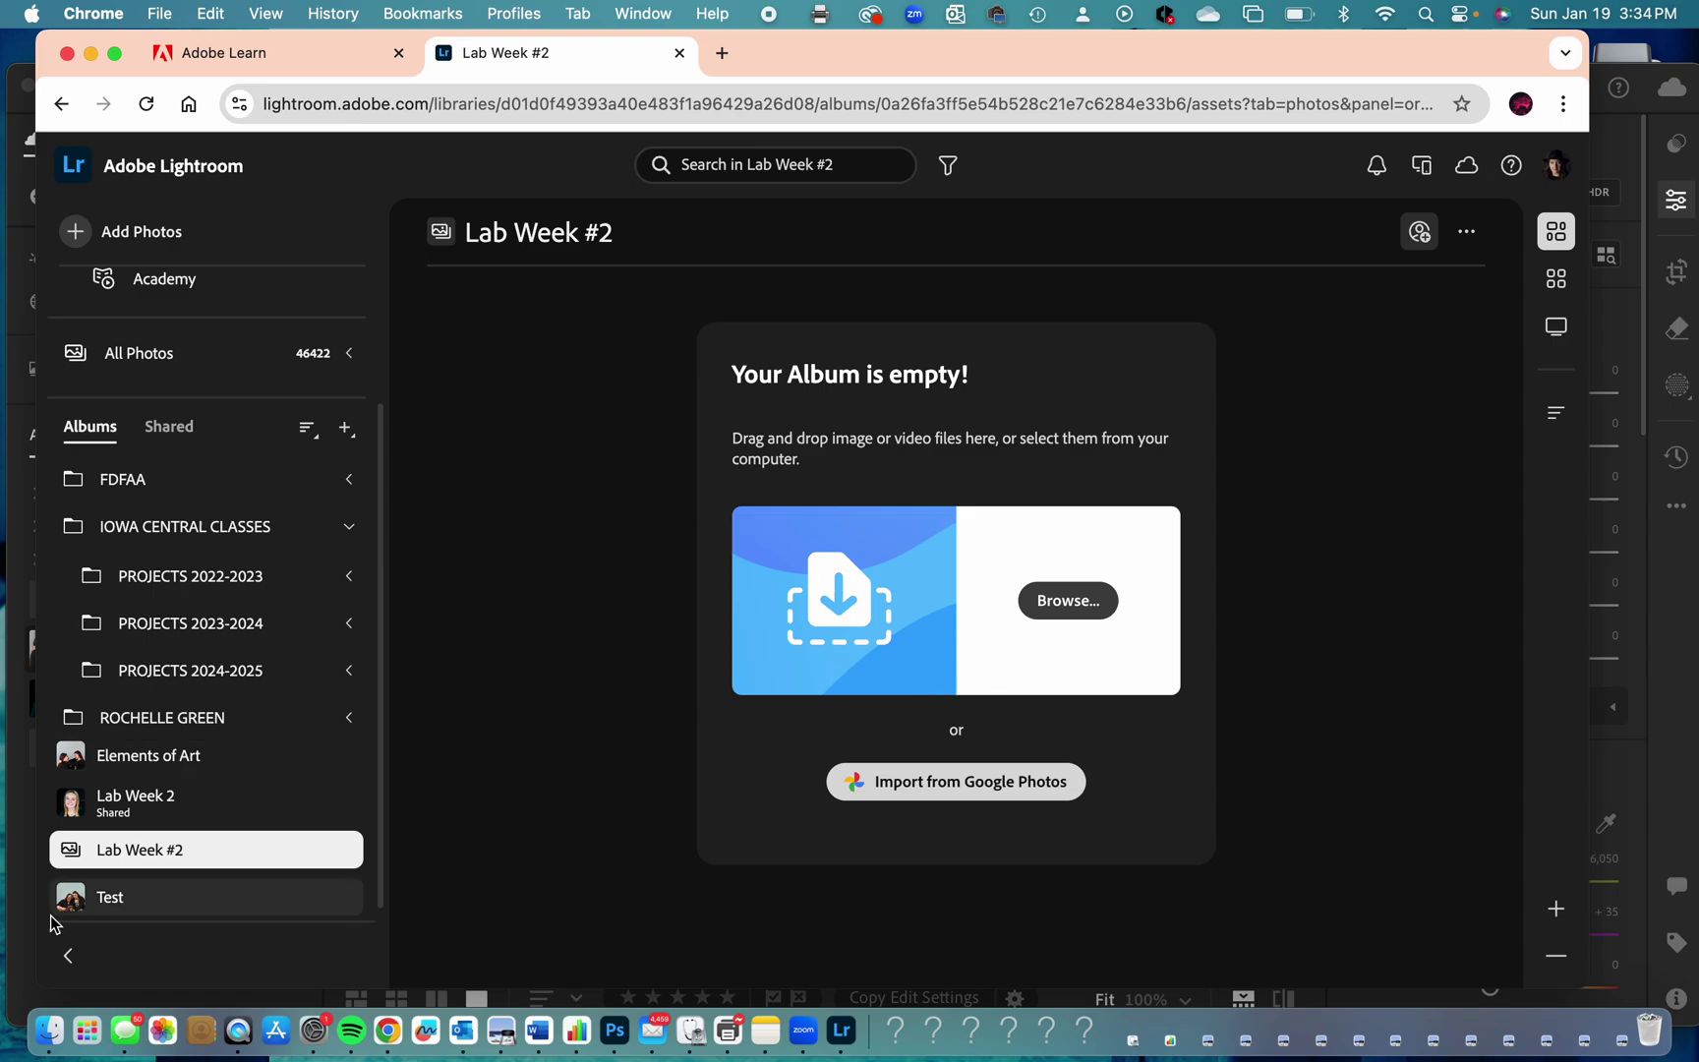
left_click(110, 903)
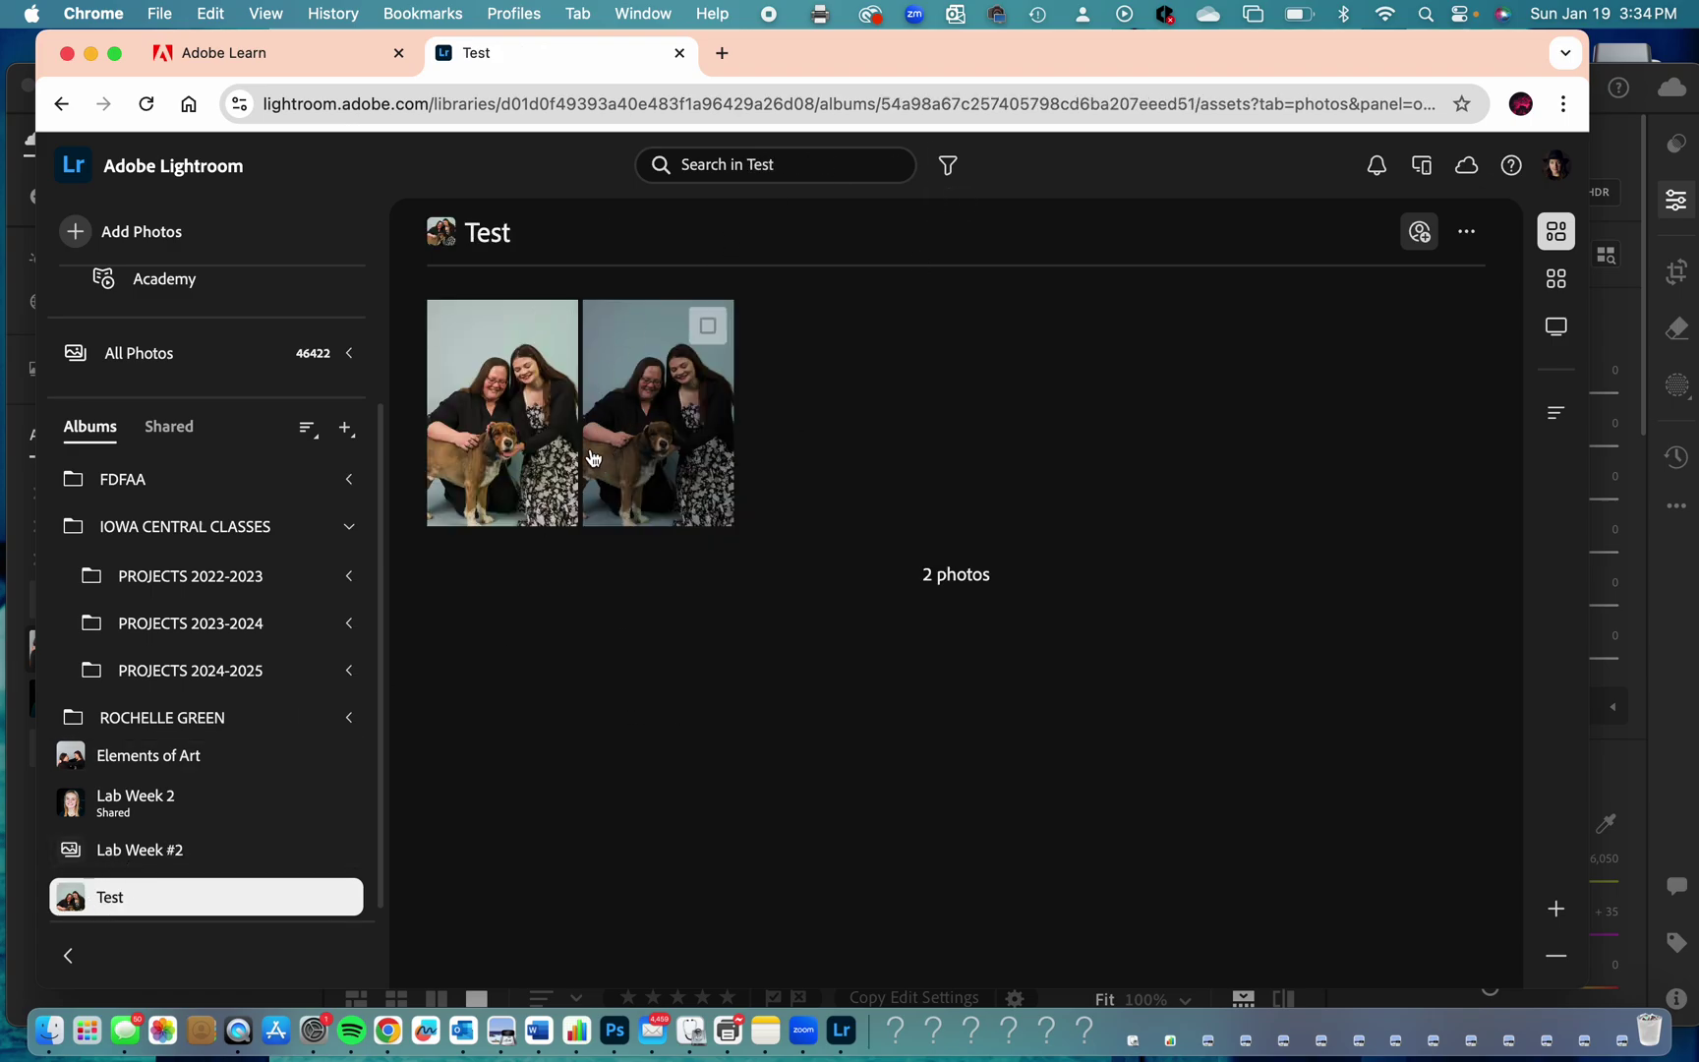
left_click(145, 103)
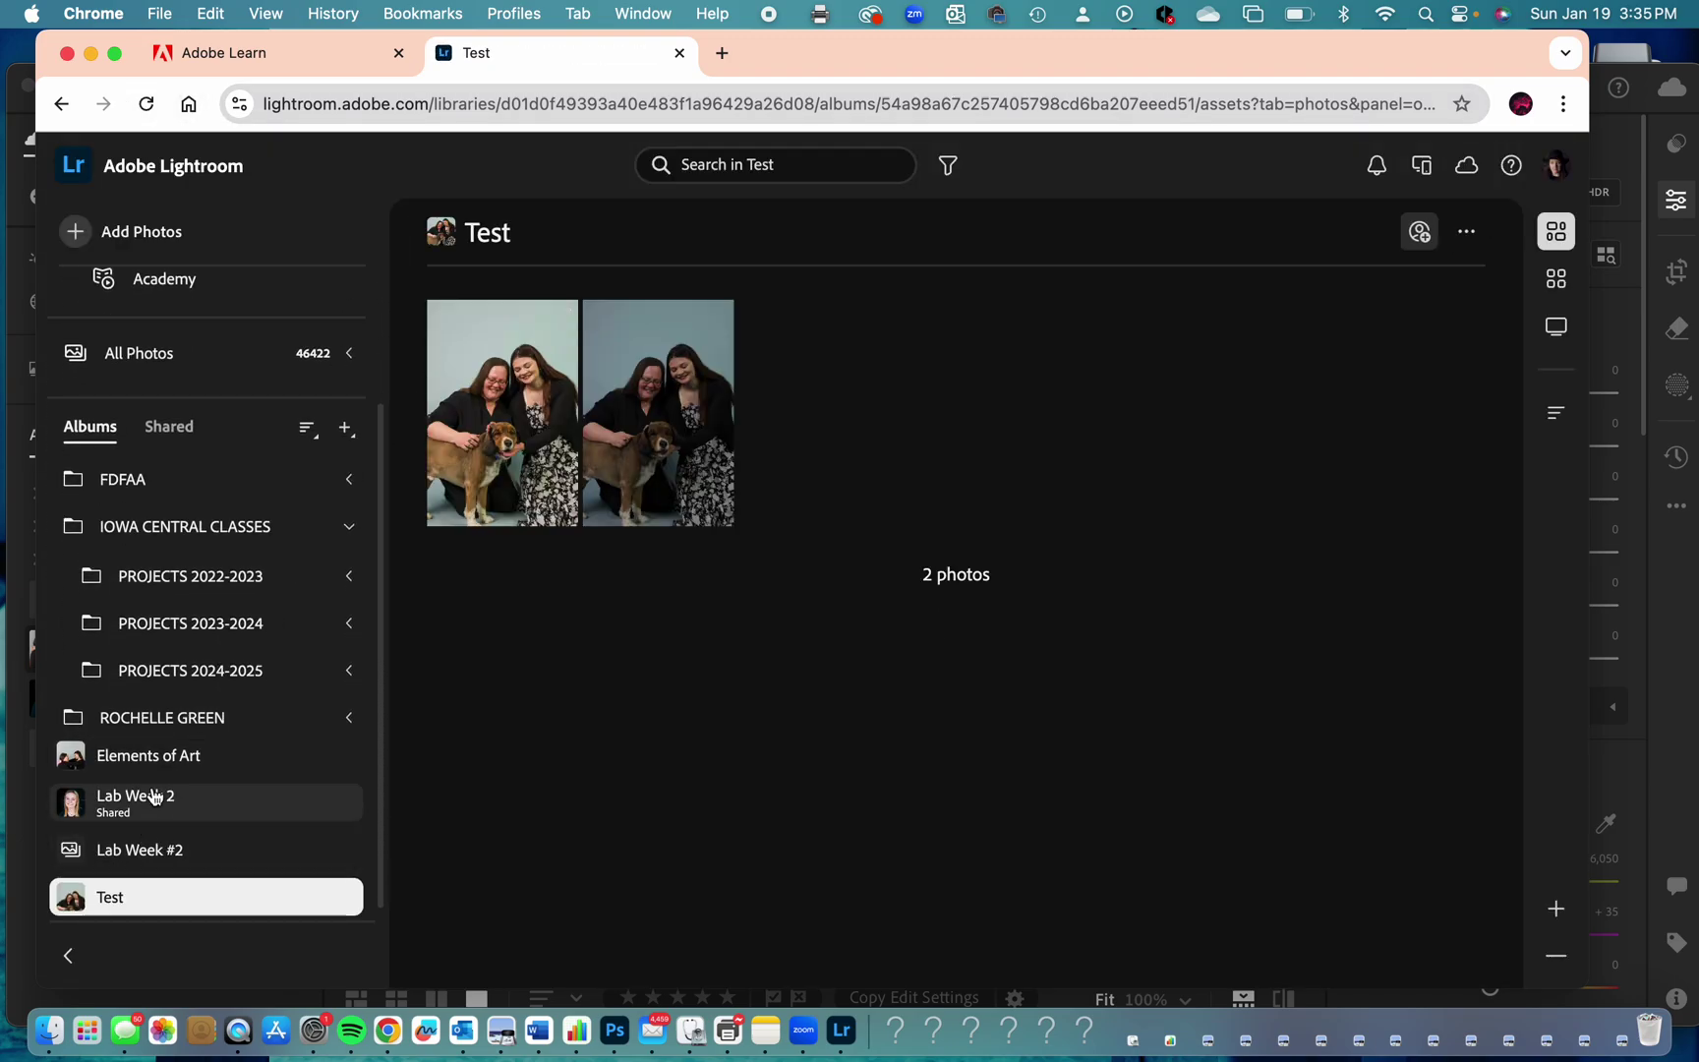
Check Elements of Art, Lab Week 2 and Lab Week #2, then view Test's second photo alone.
left_click(156, 757)
left_click(143, 806)
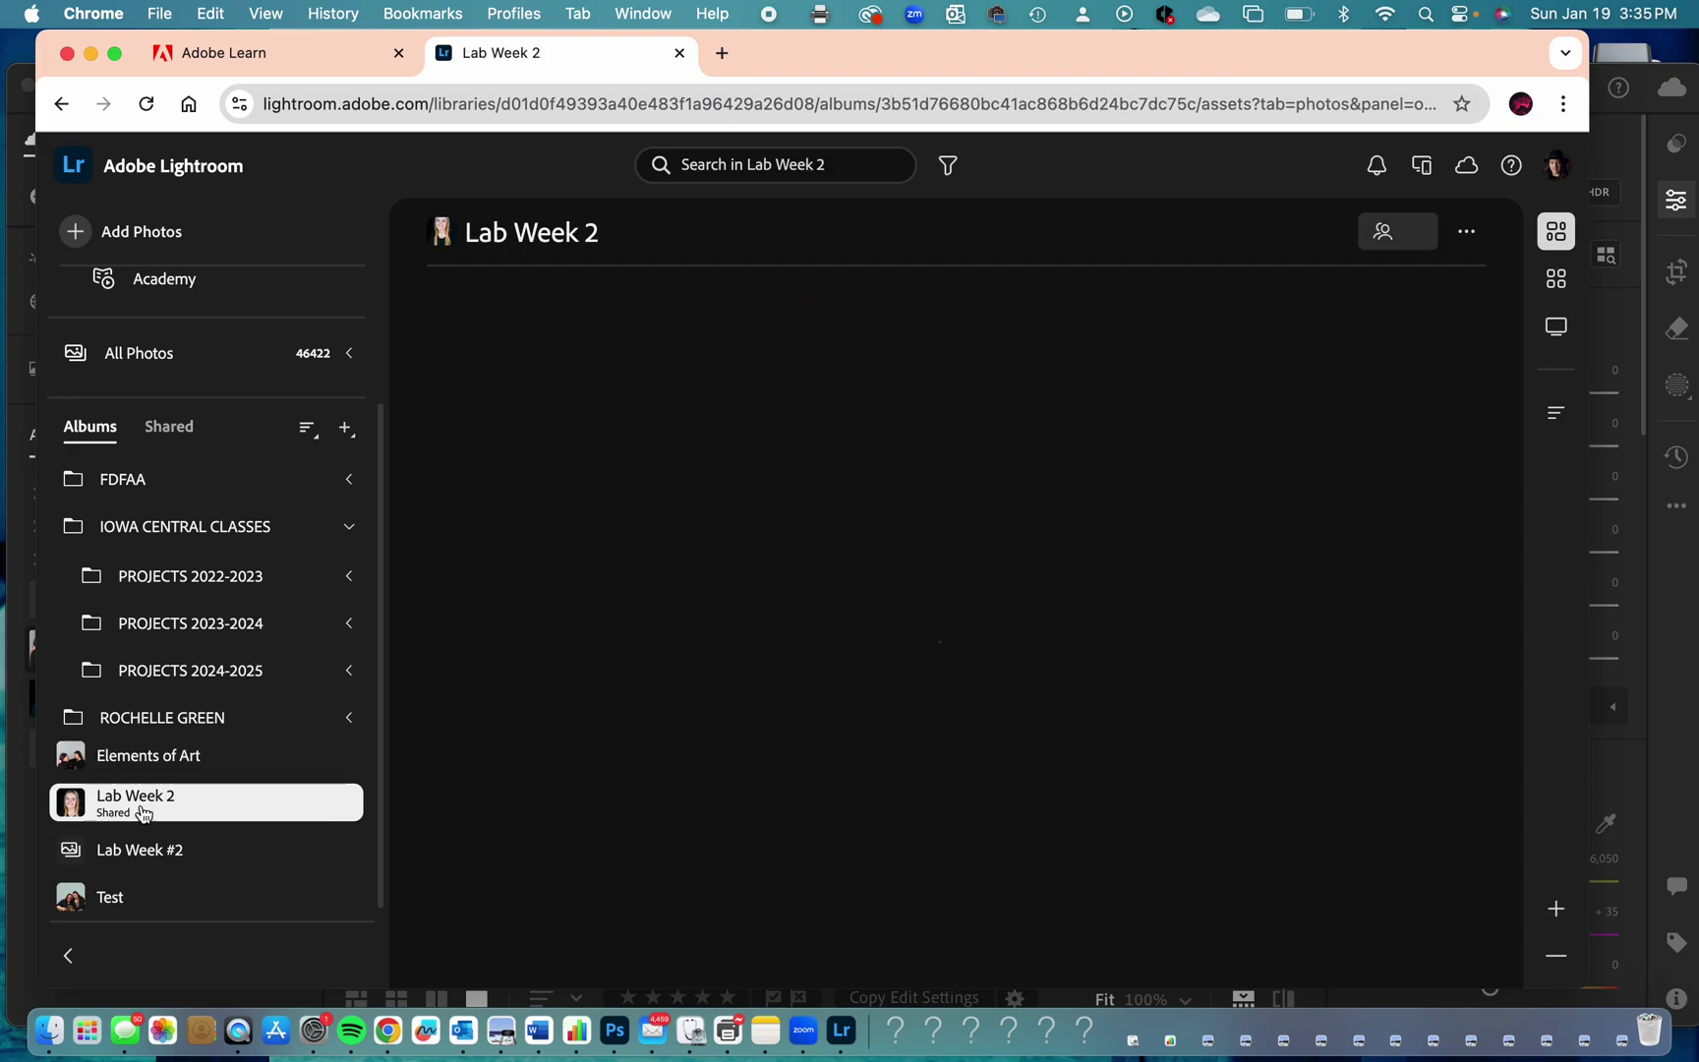
left_click(138, 857)
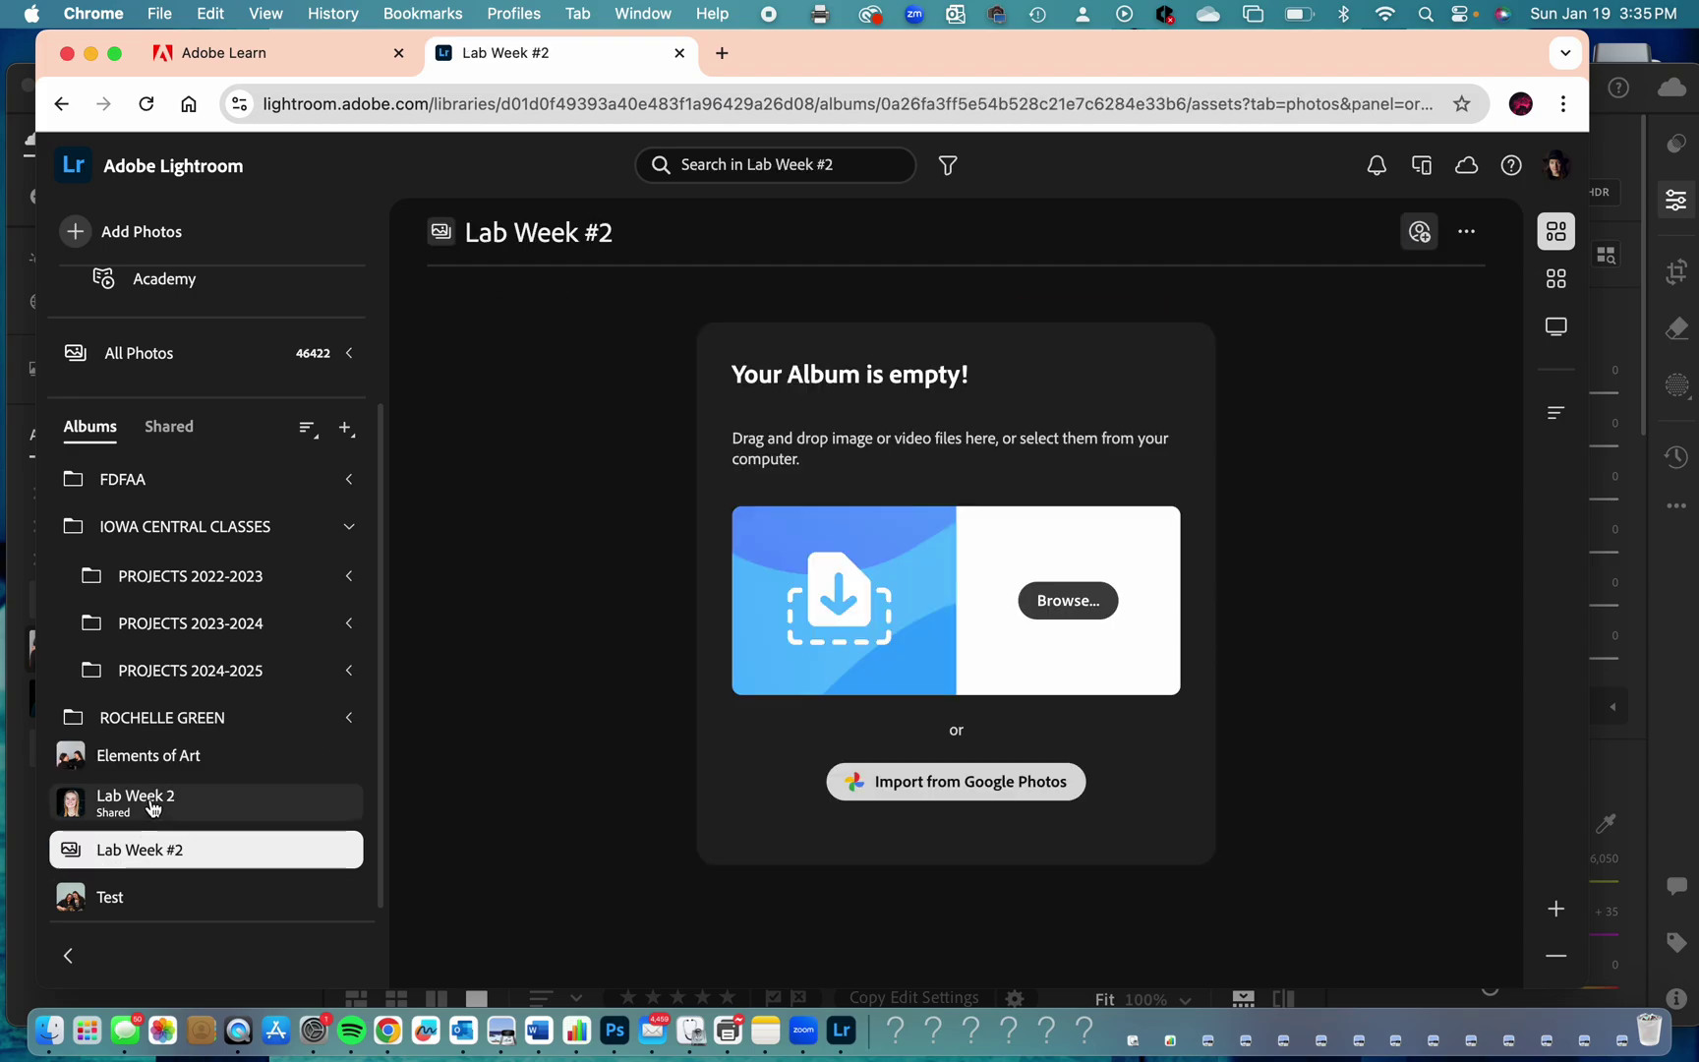
left_click(152, 807)
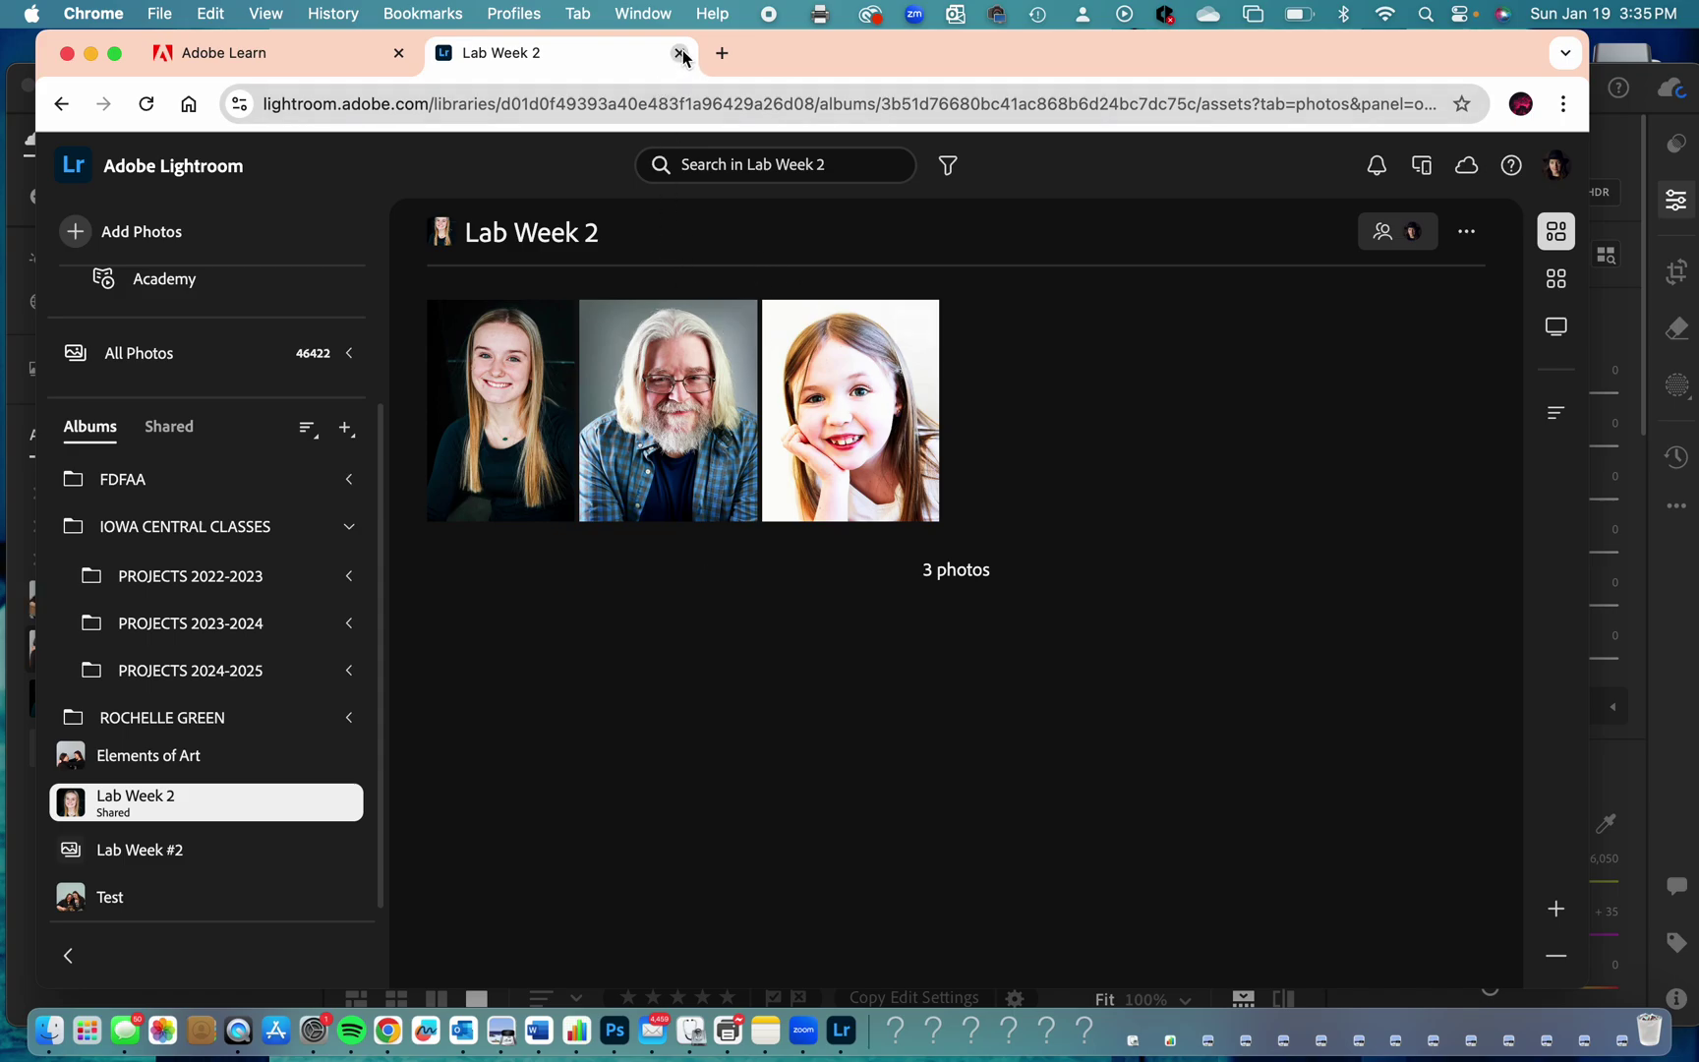
left_click(95, 899)
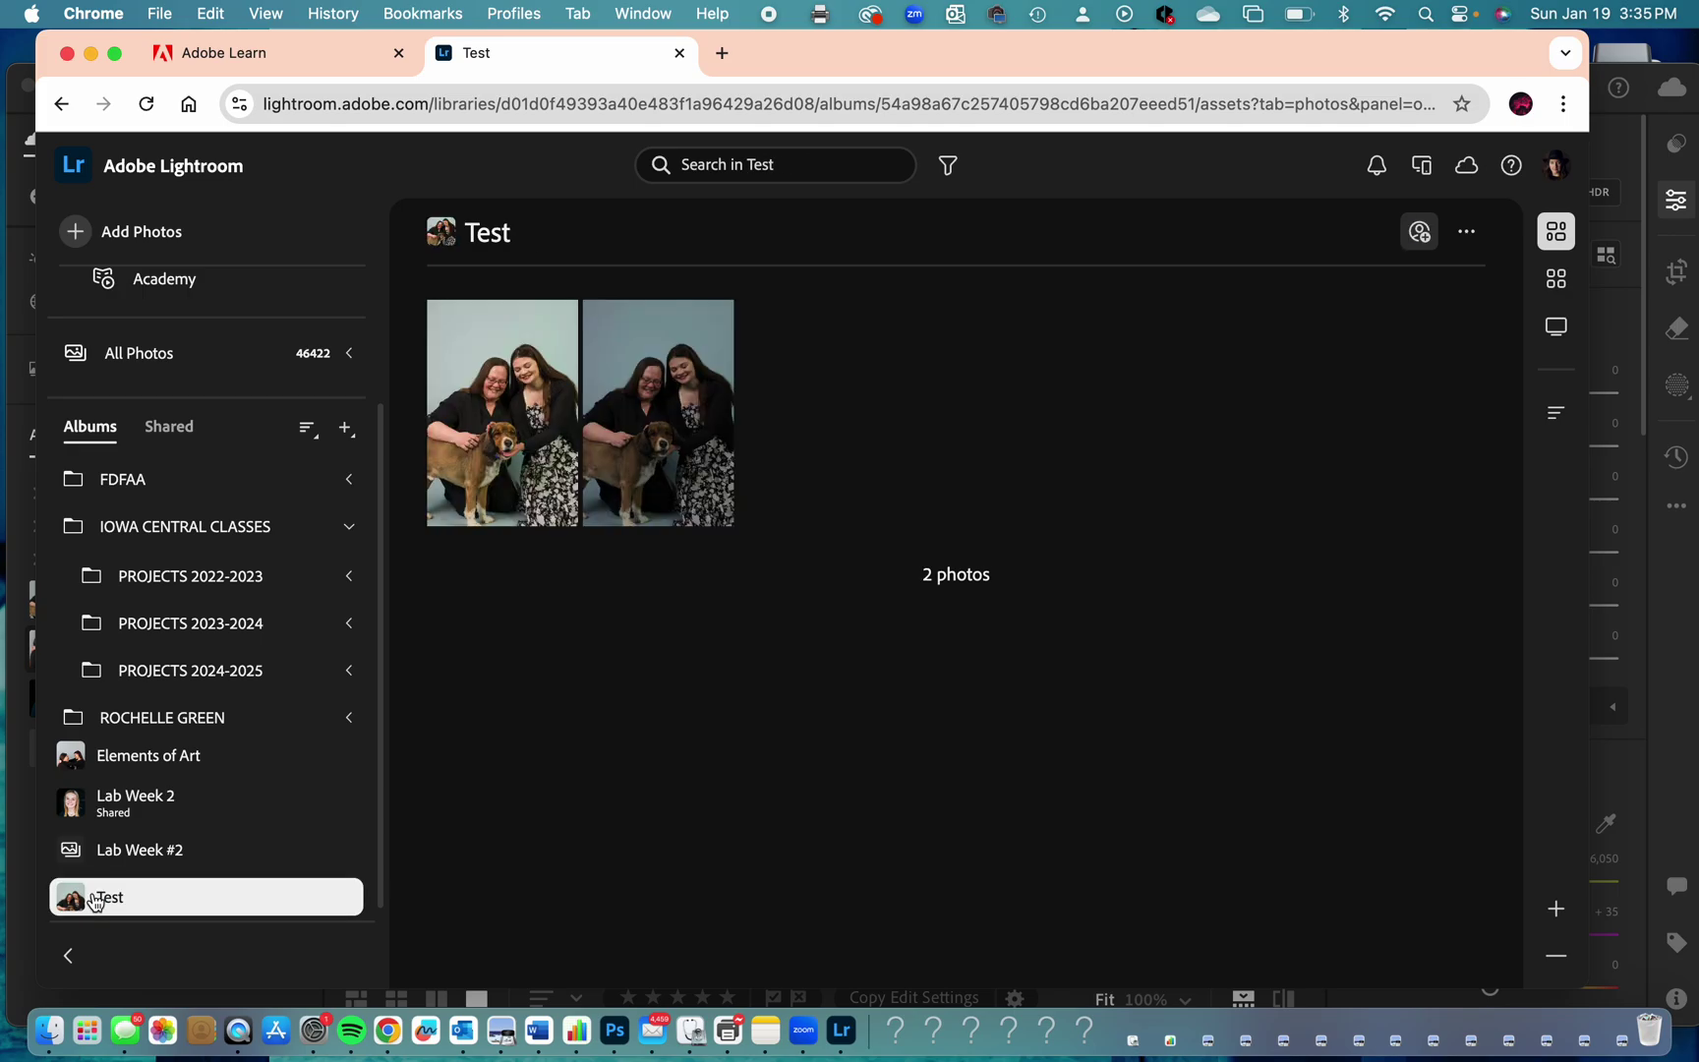
double_click(674, 470)
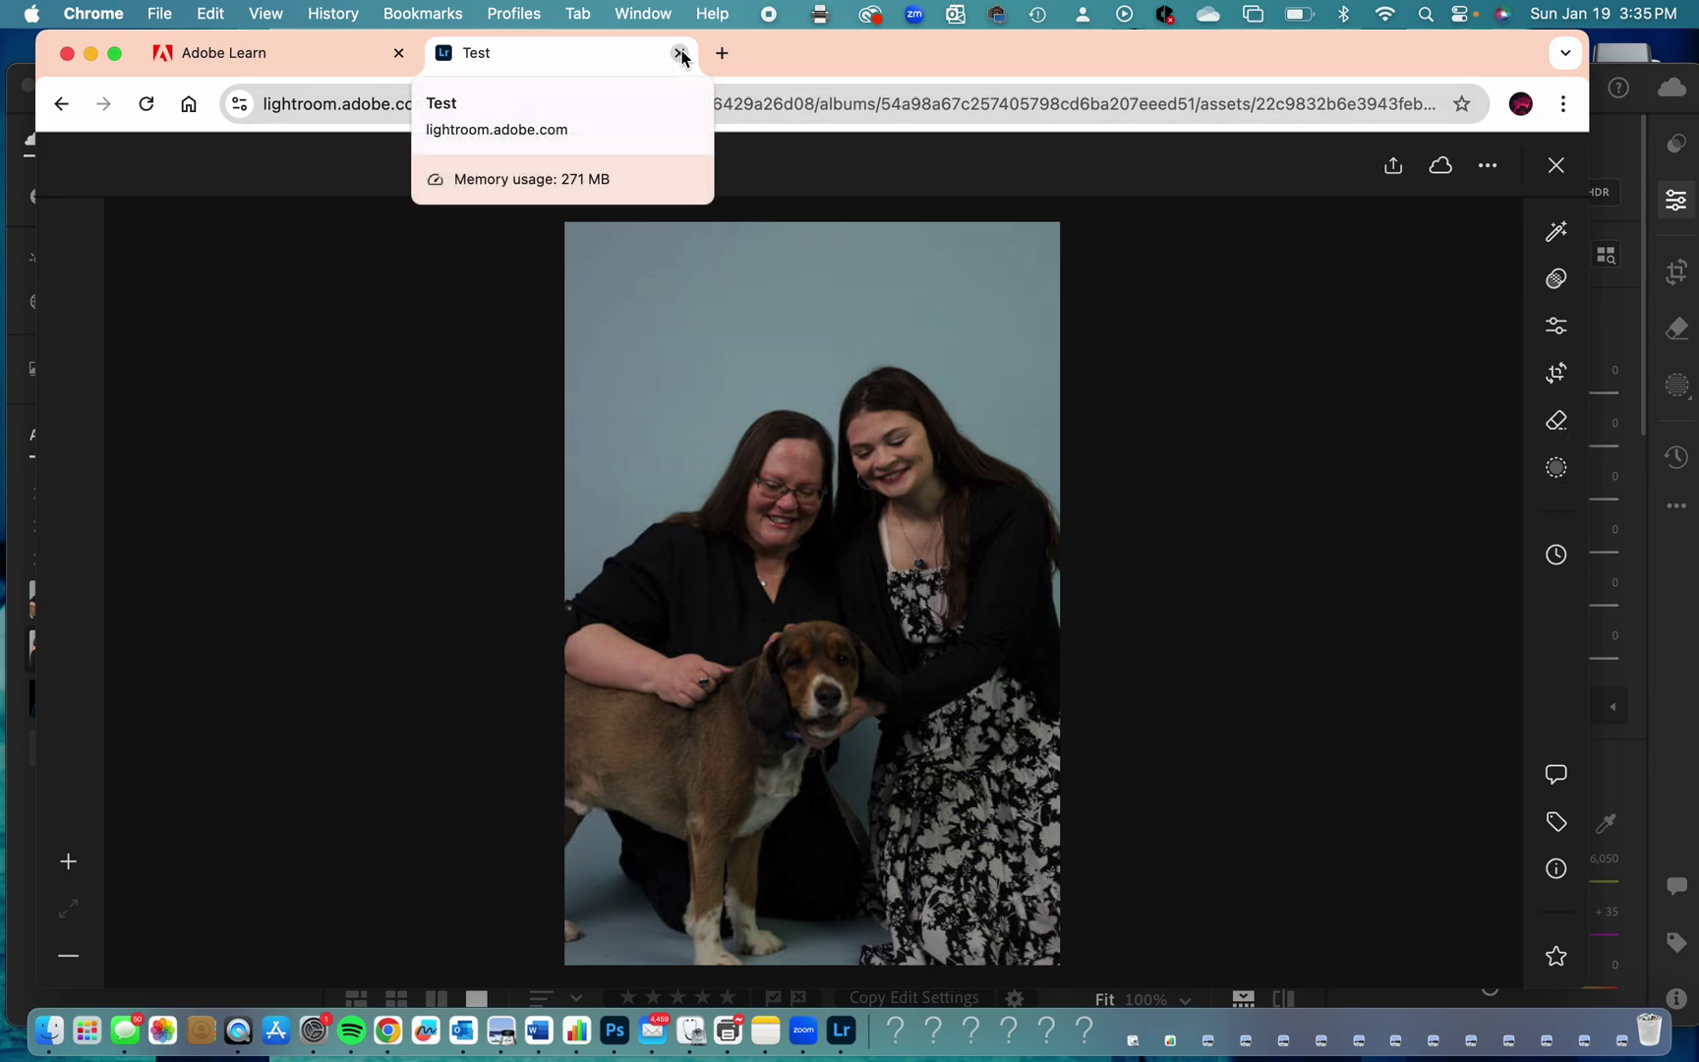
Close the Lightroom web tab and display the synced Test album in desktop Lightroom.
left_click(680, 53)
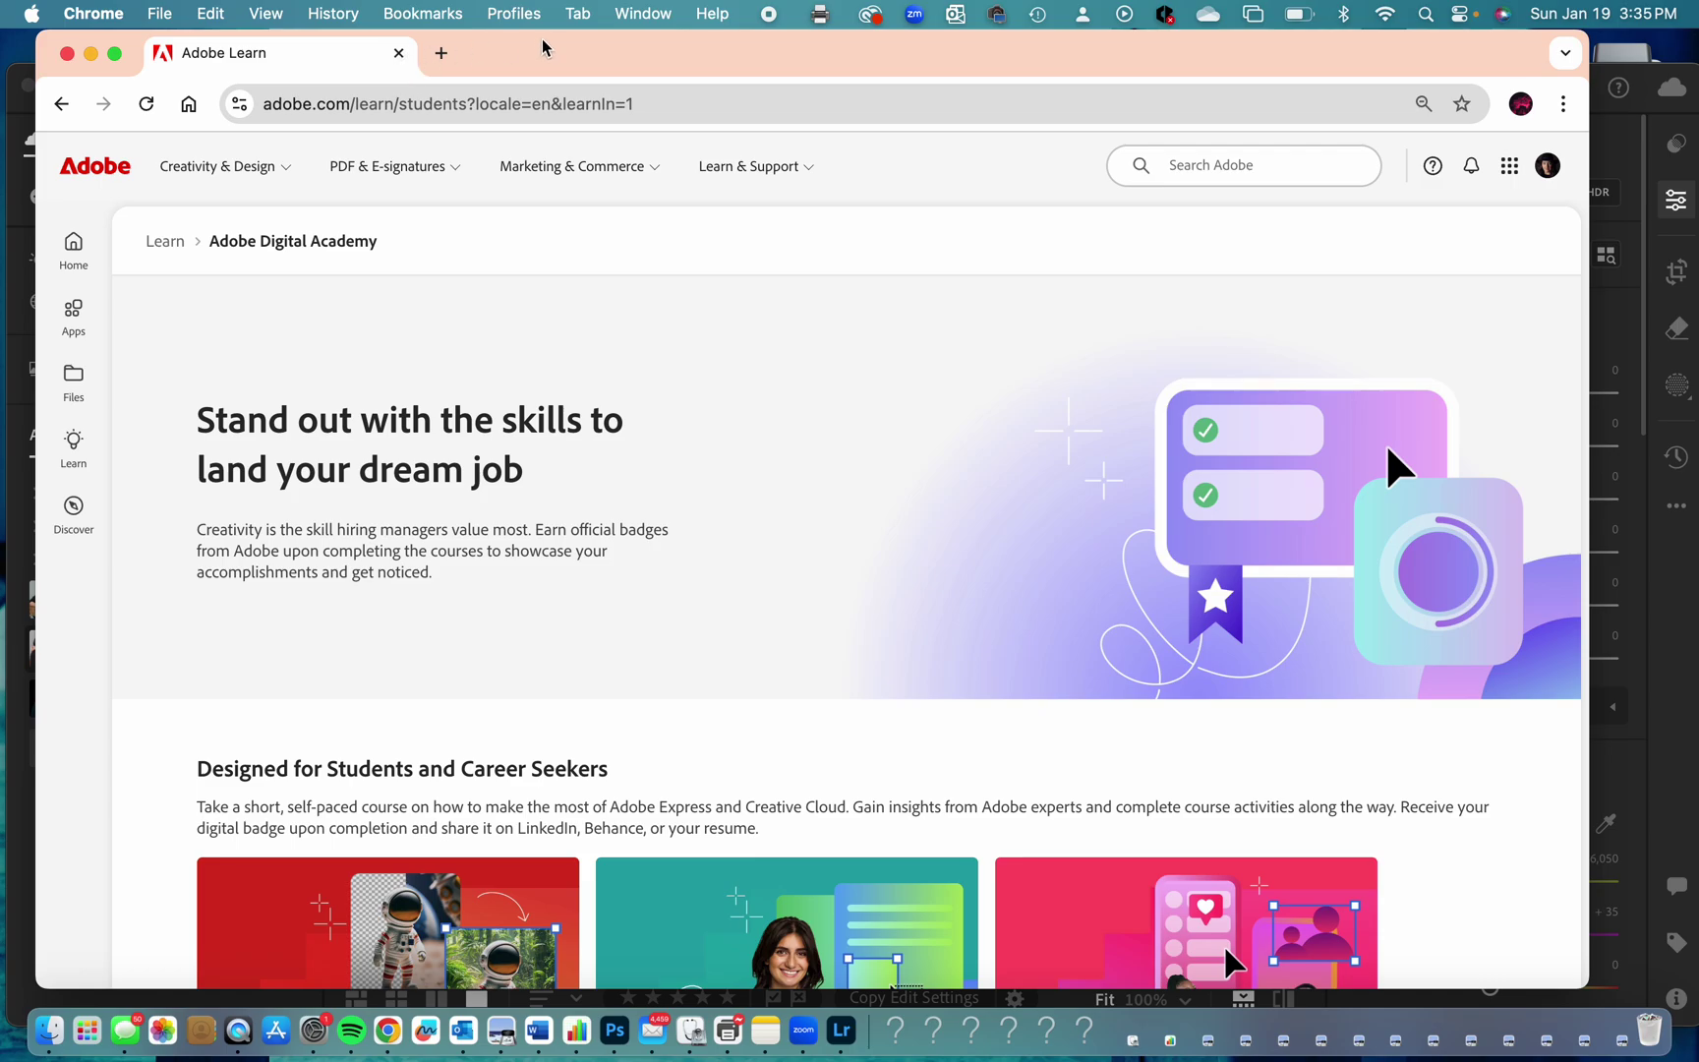
left_click_drag(542, 47, 590, 482)
left_click(511, 262)
left_click(178, 90)
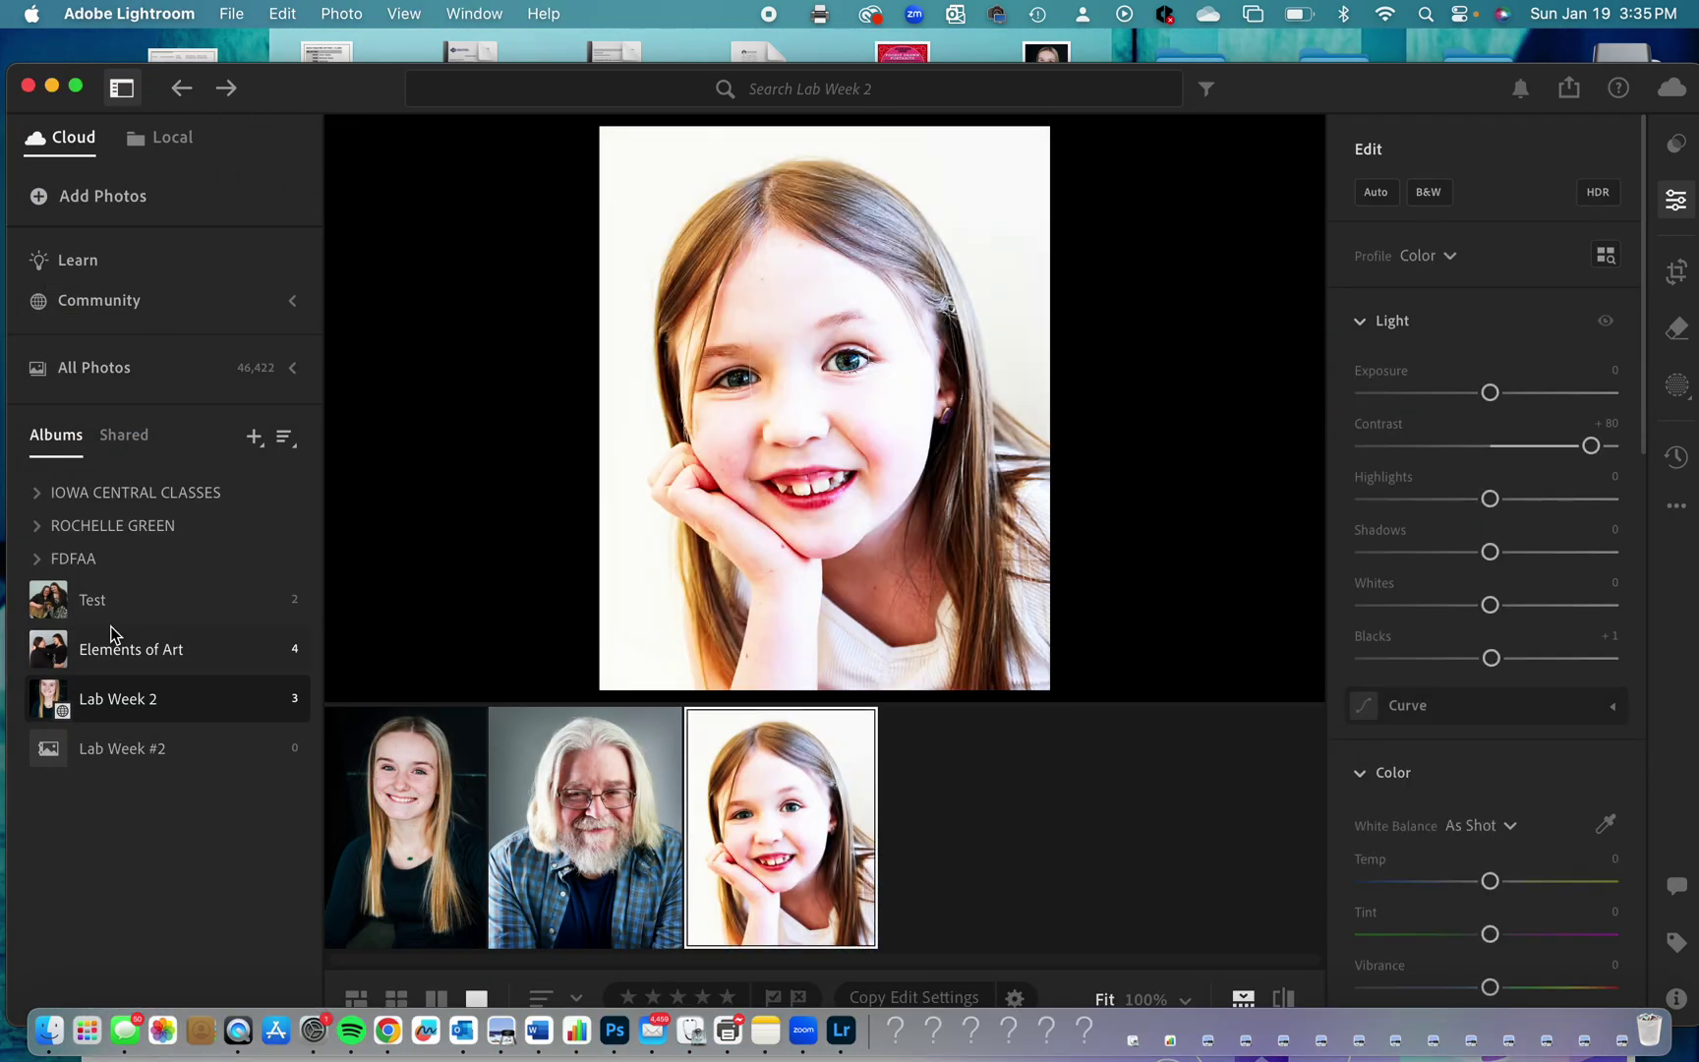
left_click_drag(316, 98, 331, 71)
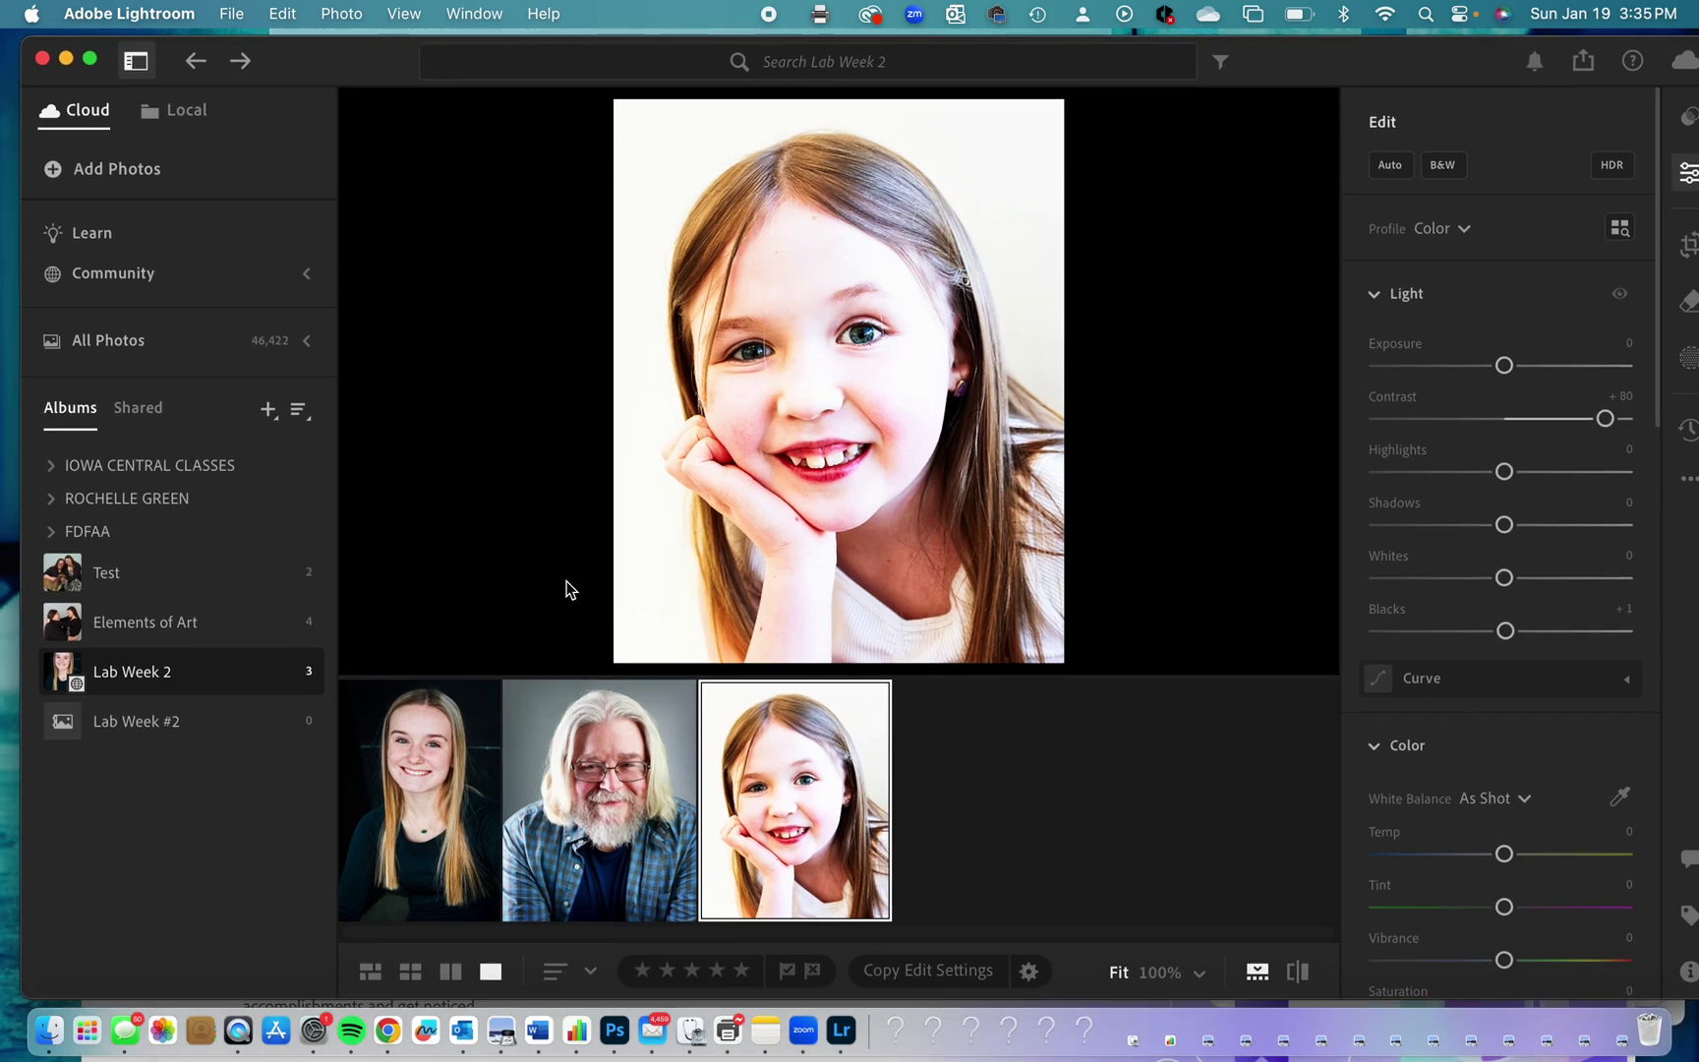
left_click(144, 578)
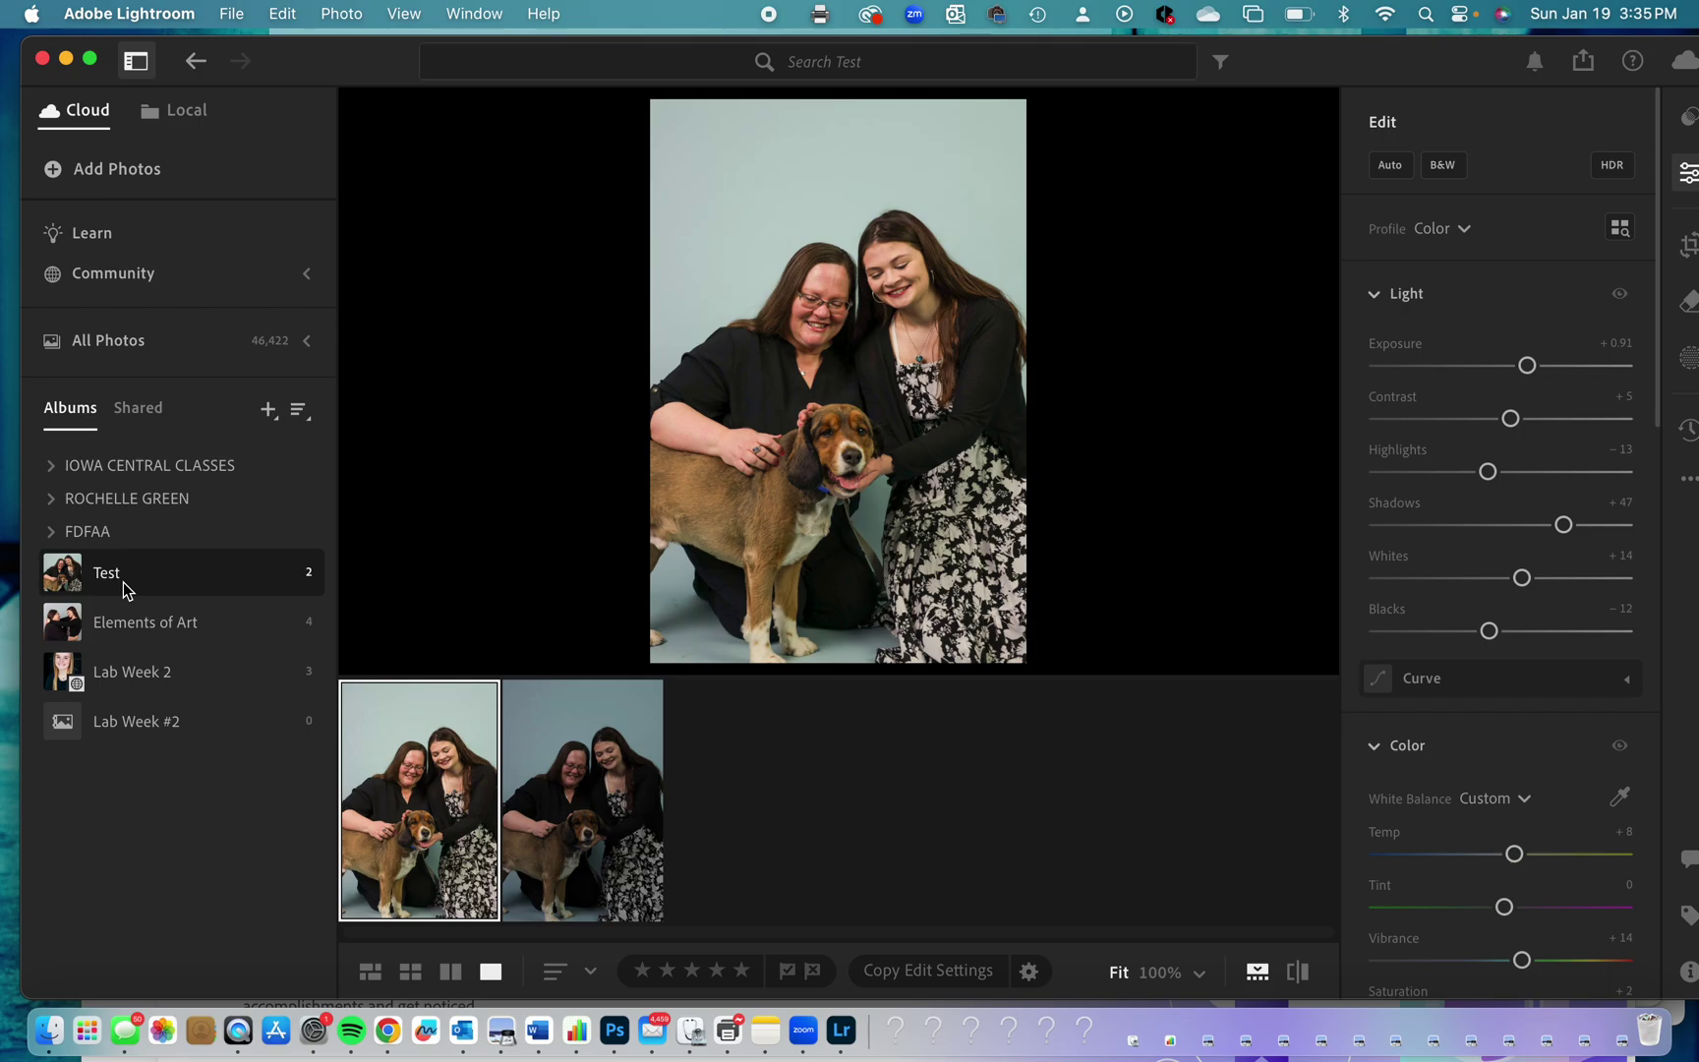
Create a new album folder named 'Test Folder for Videos' in the Albums panel.
left_click(269, 409)
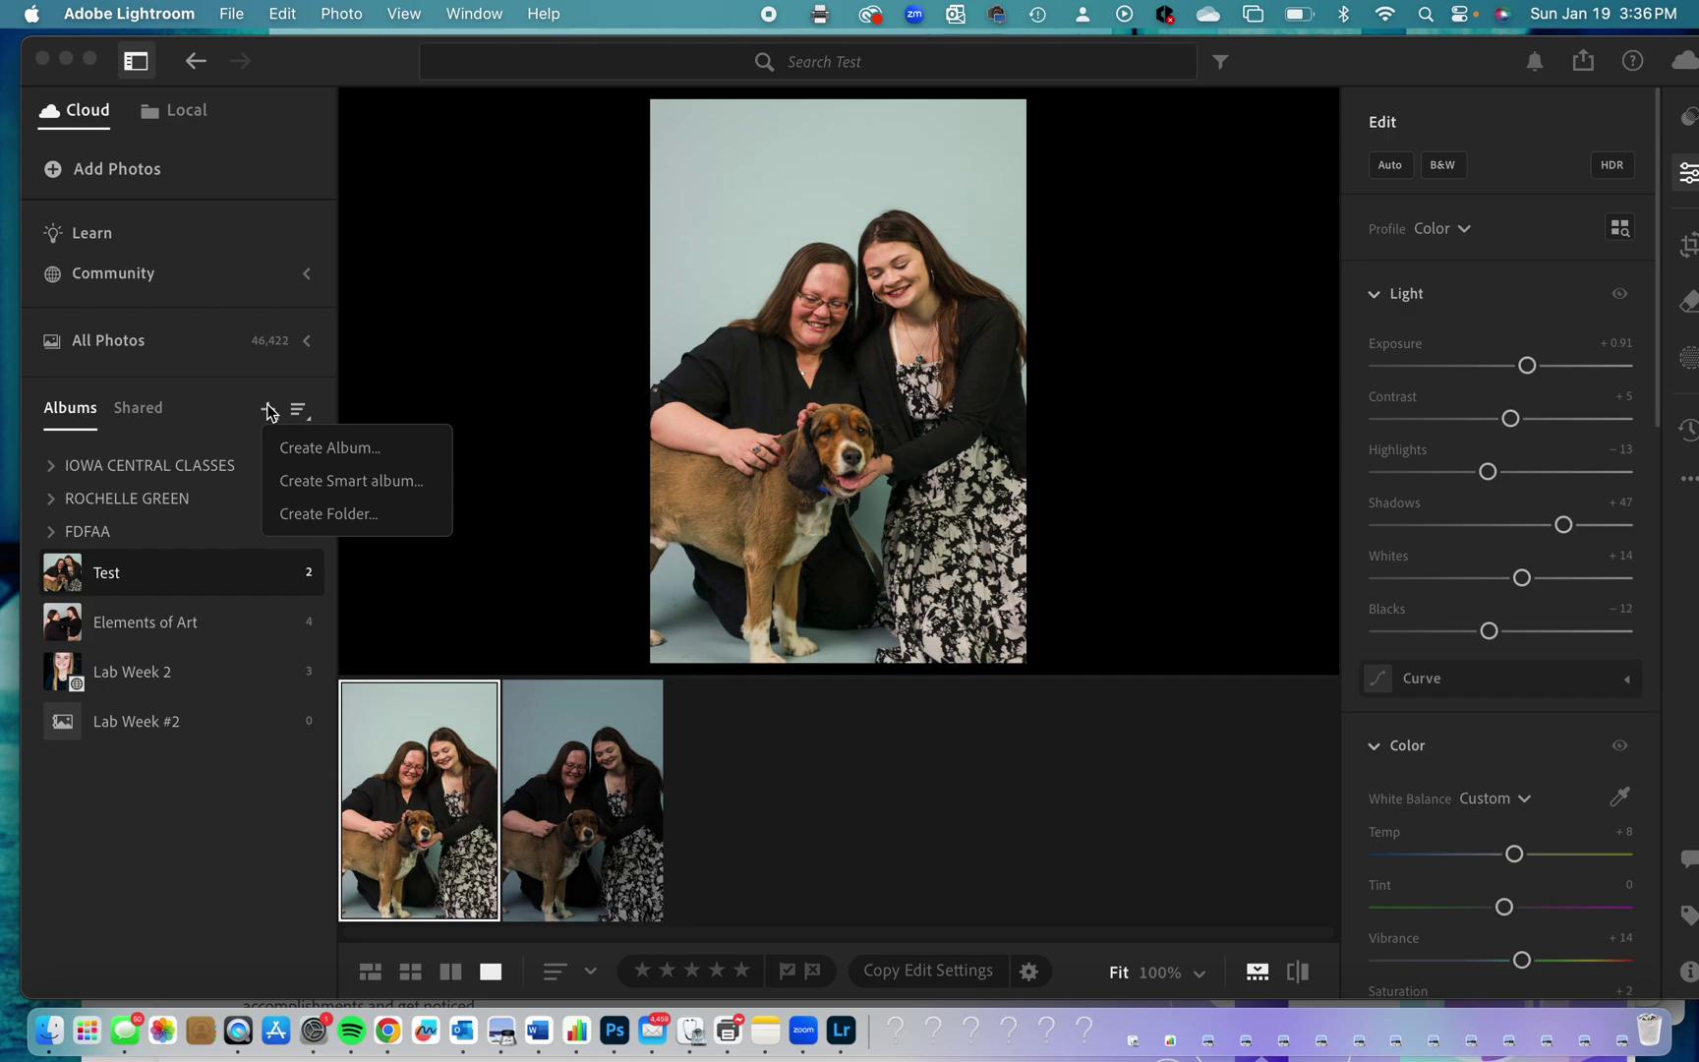
left_click(107, 582)
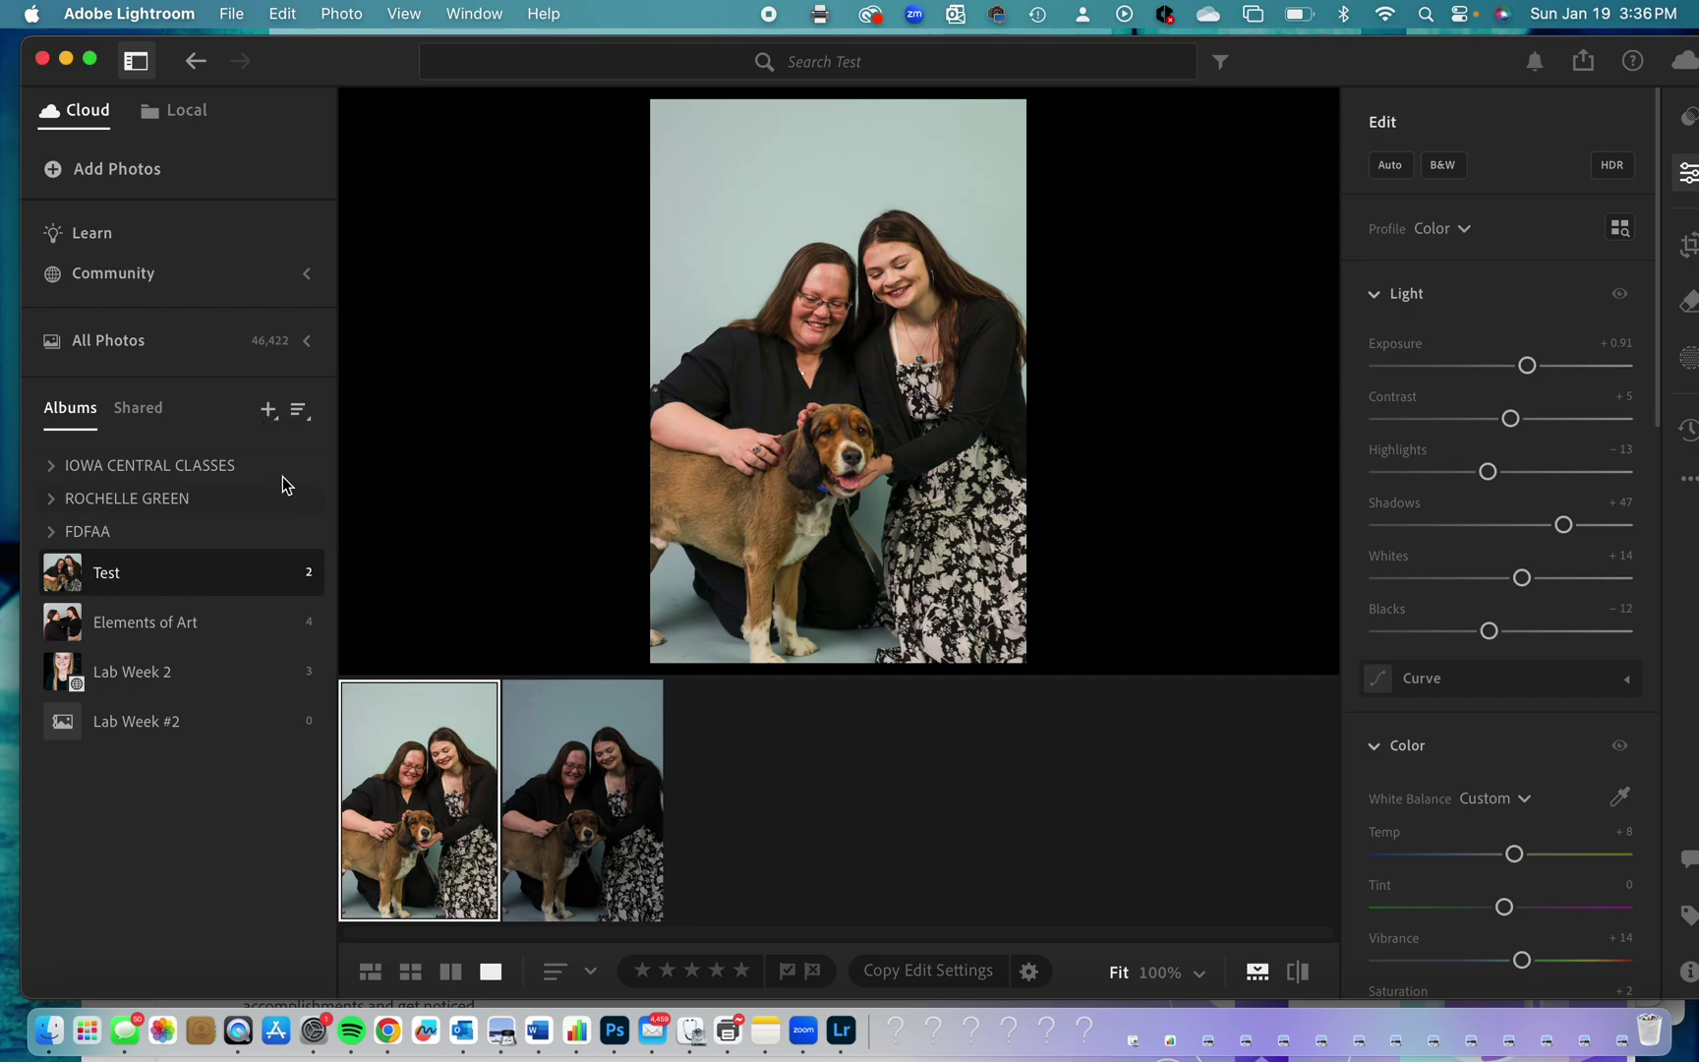
left_click(270, 410)
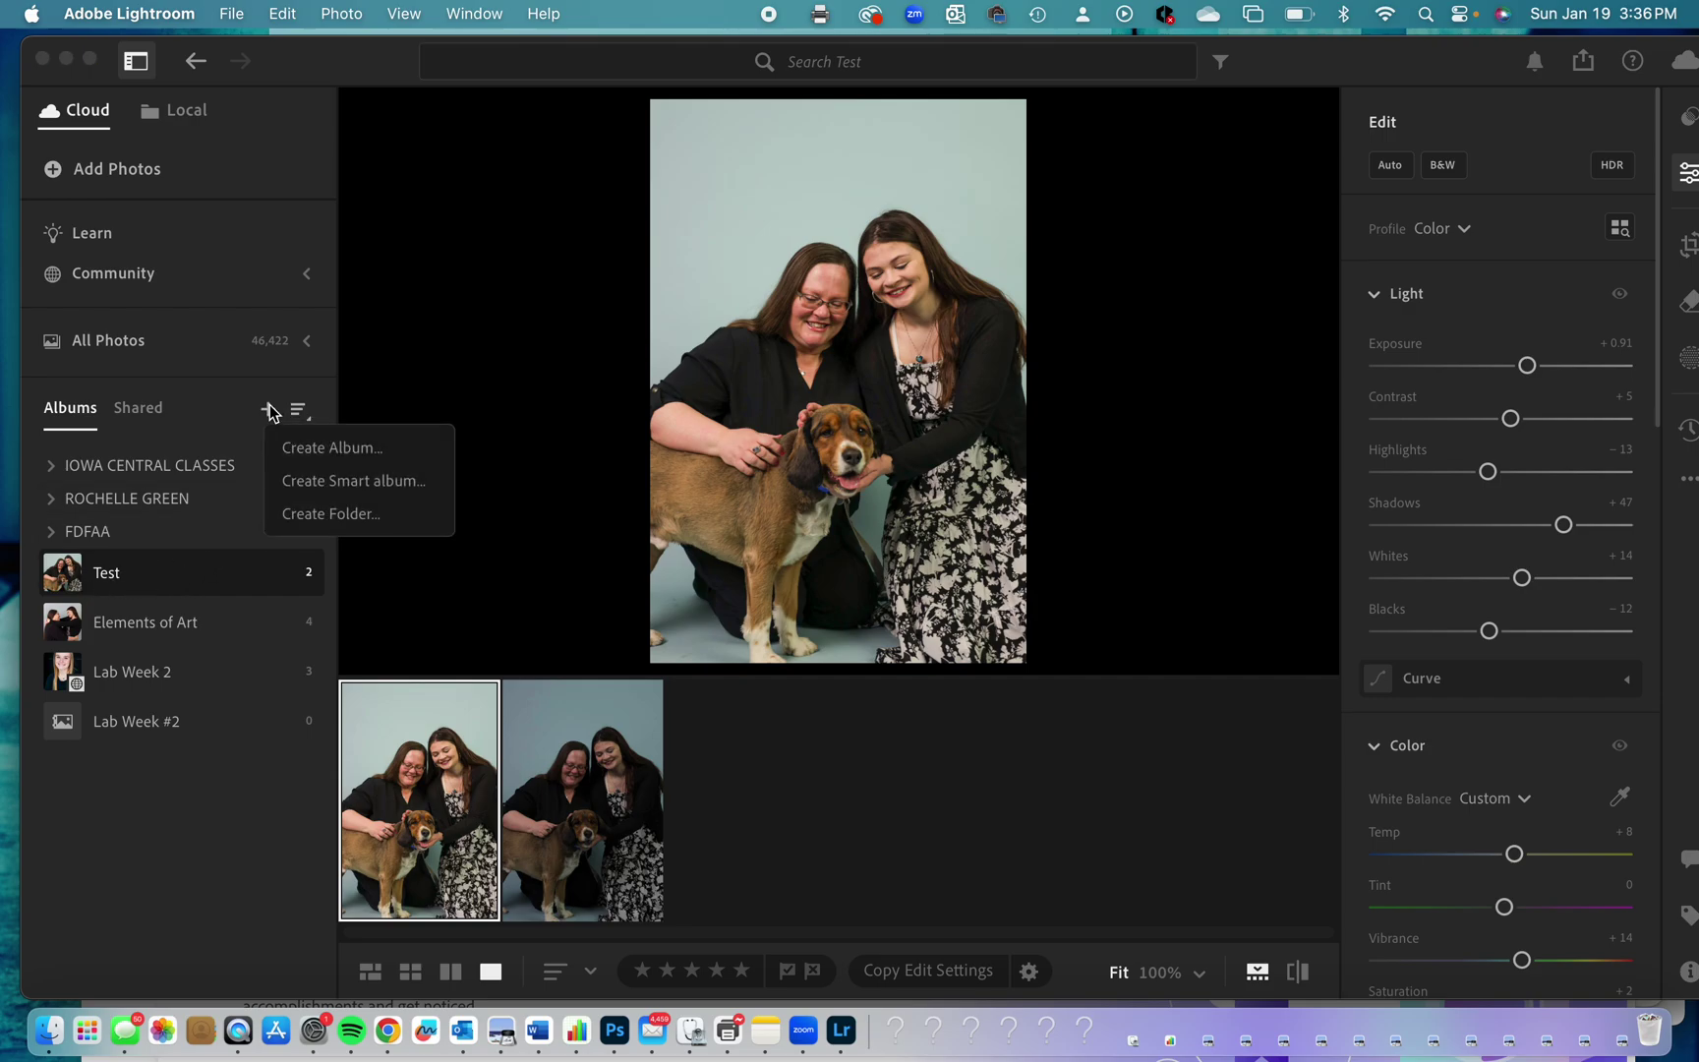
left_click(315, 515)
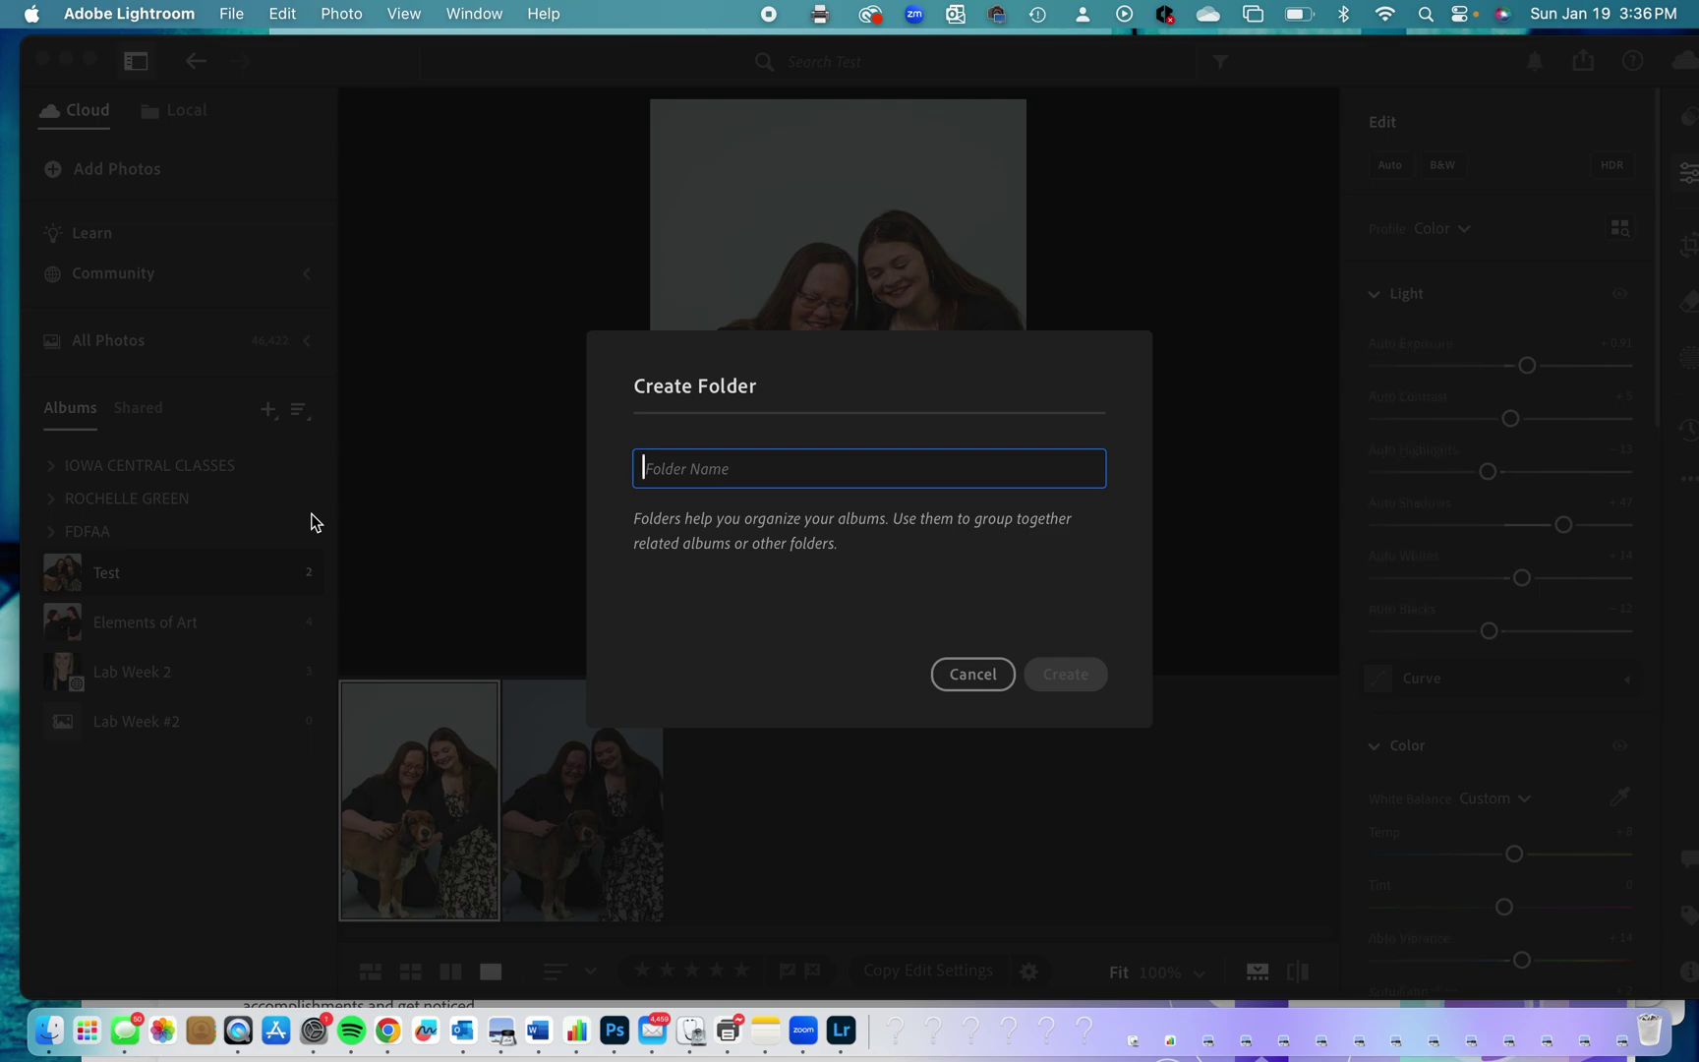
type("Test Folder for Videos")
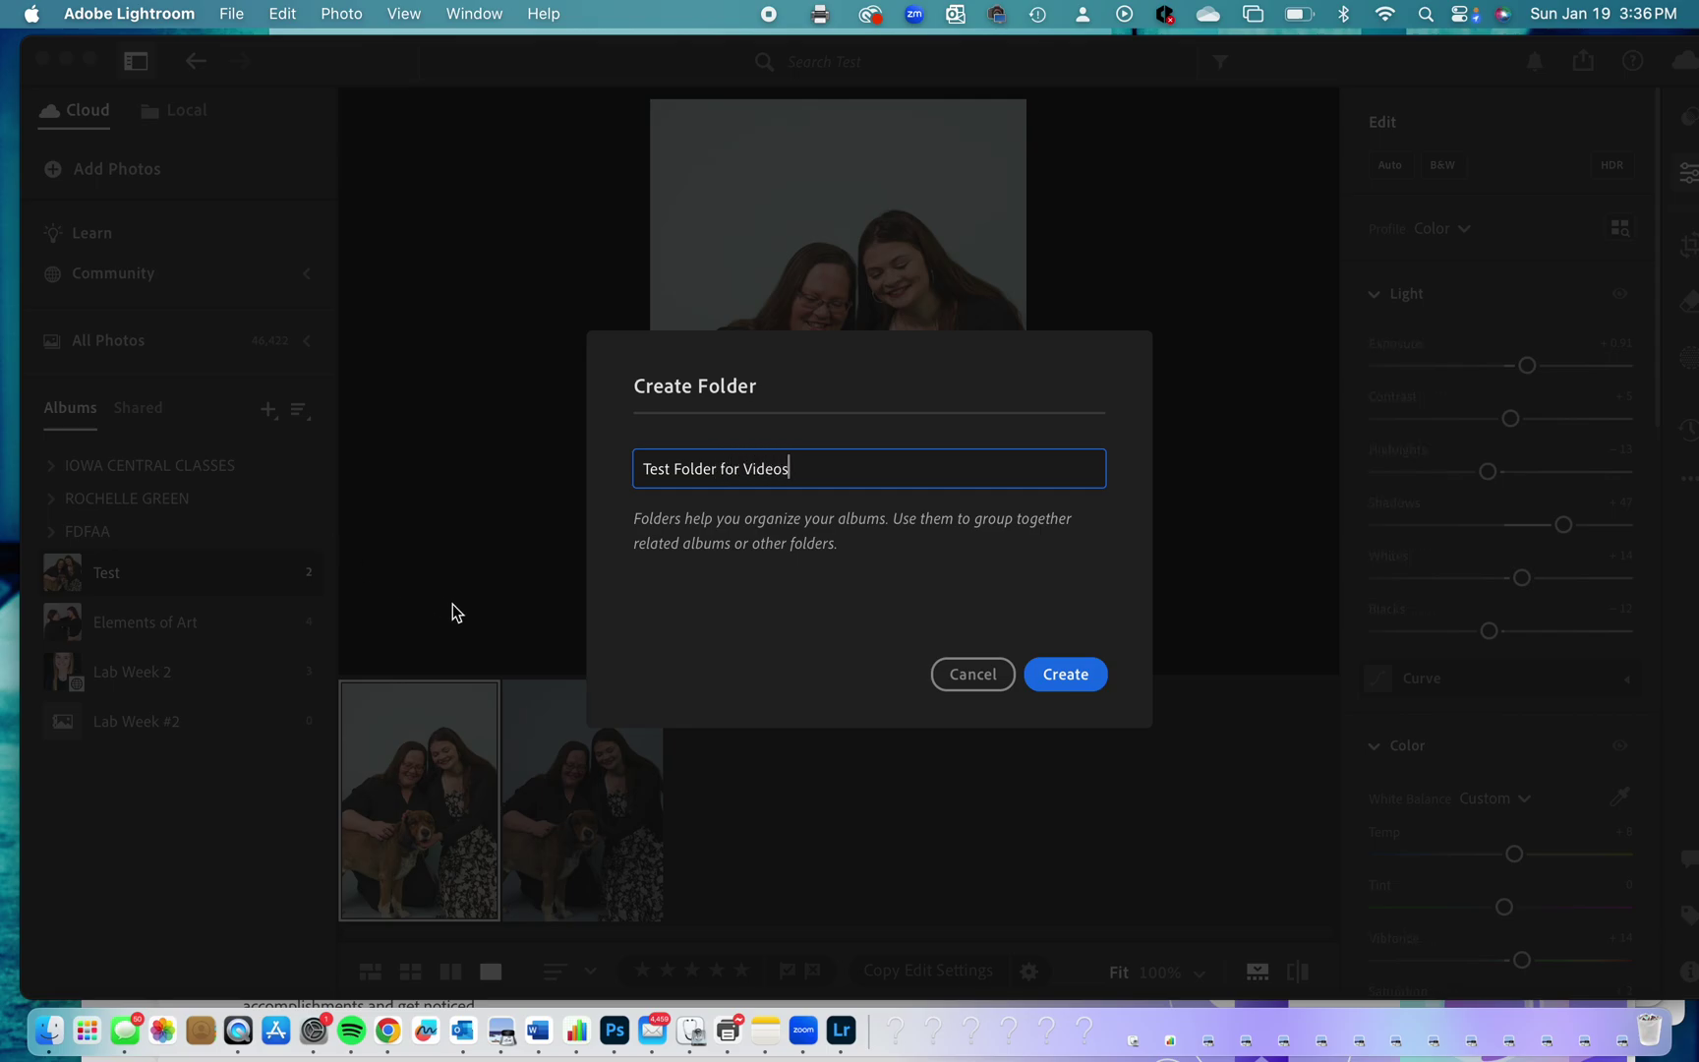
left_click(1062, 675)
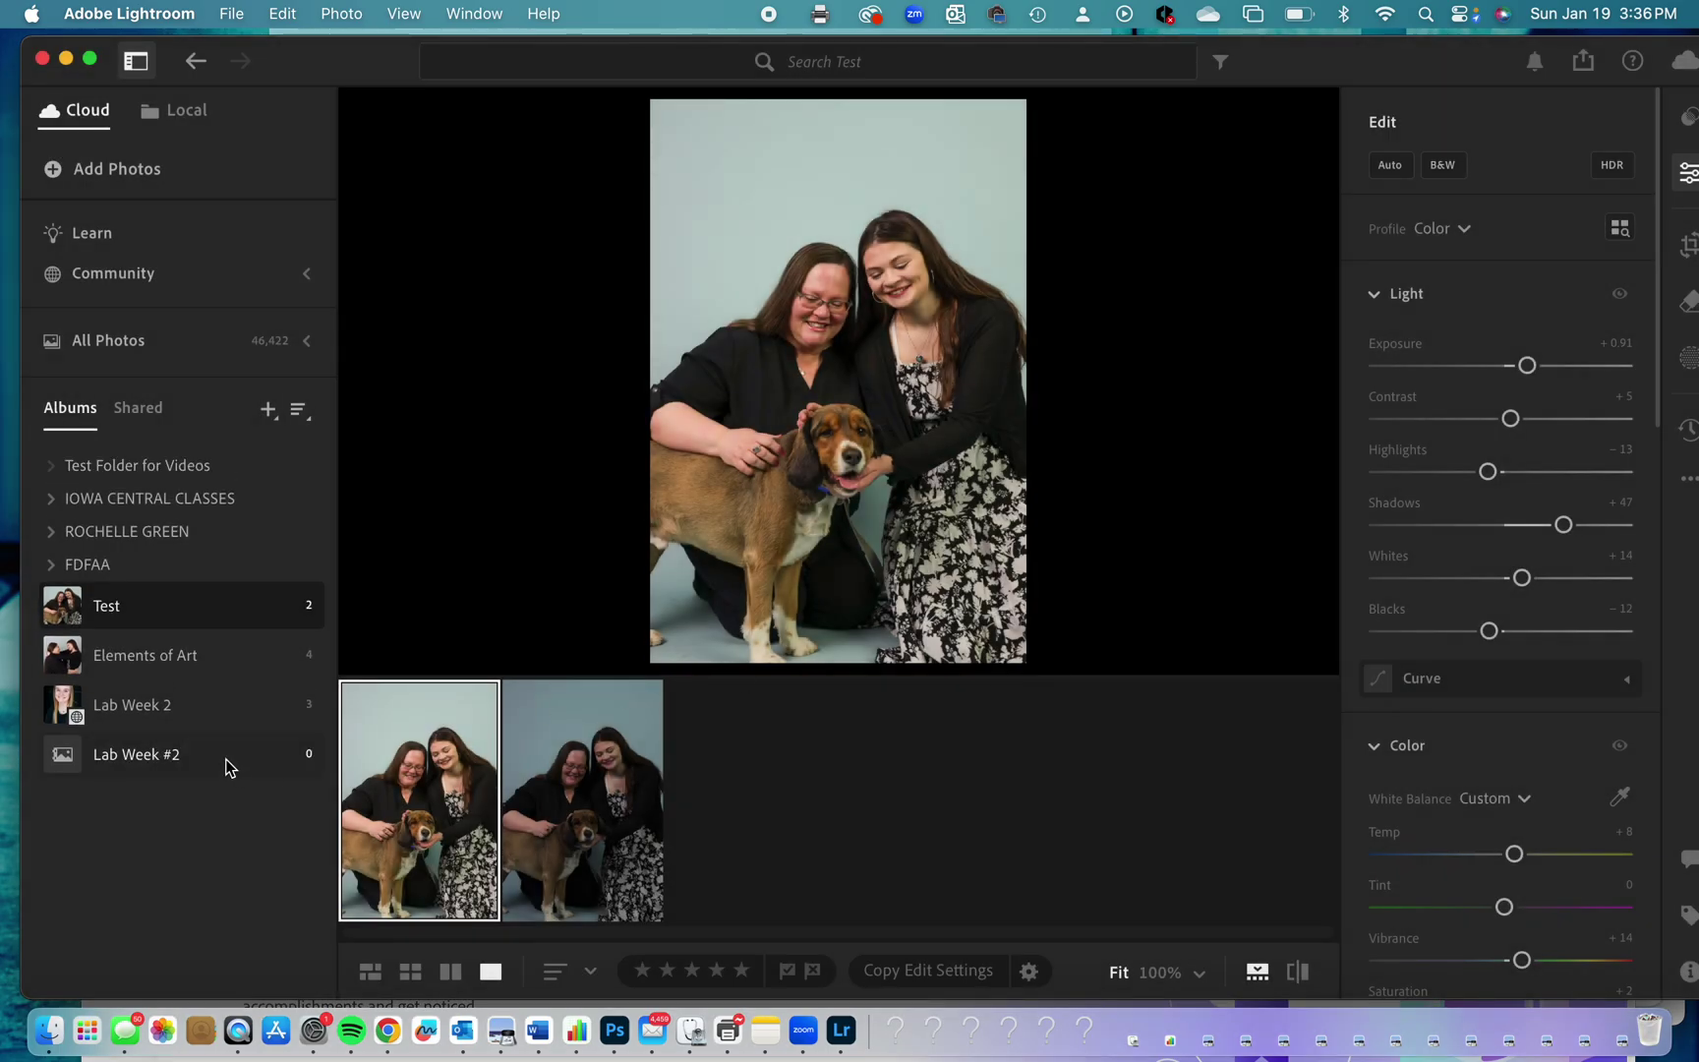
Drag the Test, Elements of Art and Lab Week #2 albums into Test Folder for Videos.
left_click_drag(103, 612, 106, 466)
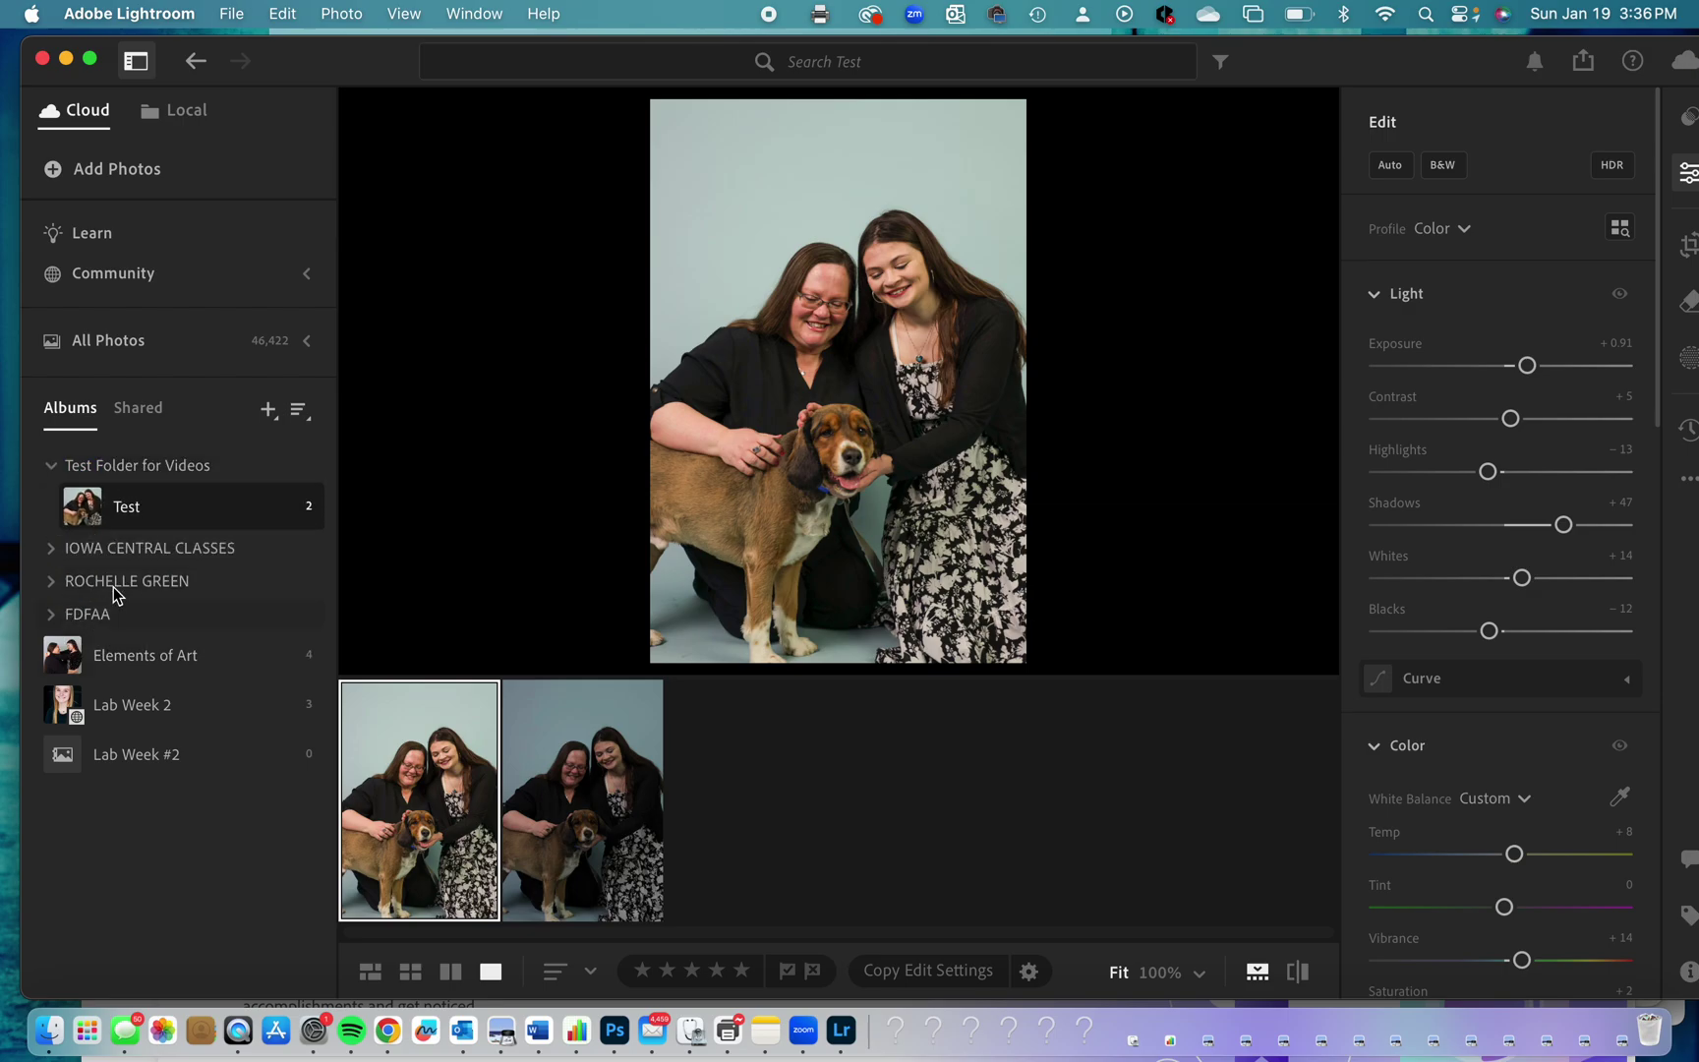
left_click_drag(83, 657, 83, 502)
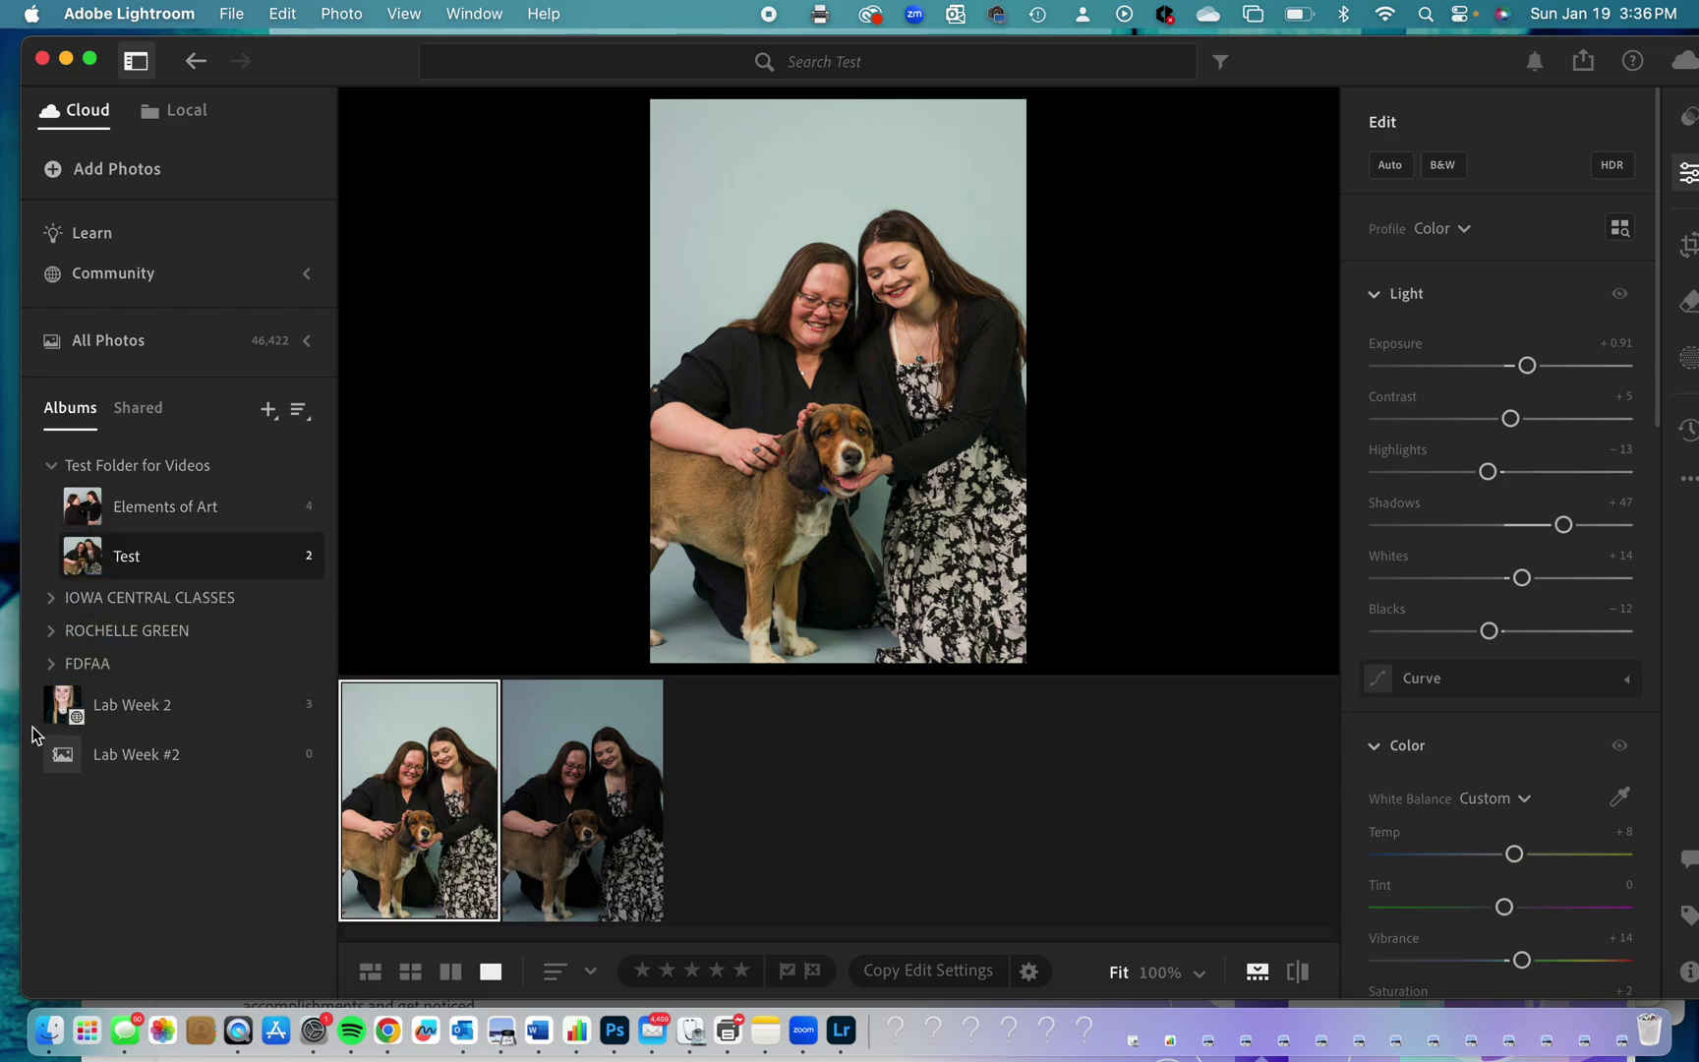
left_click_drag(66, 754, 102, 561)
Expand and collapse Test Folder for Videos and IOWA CENTRAL CLASSES to verify their albums.
left_click(51, 466)
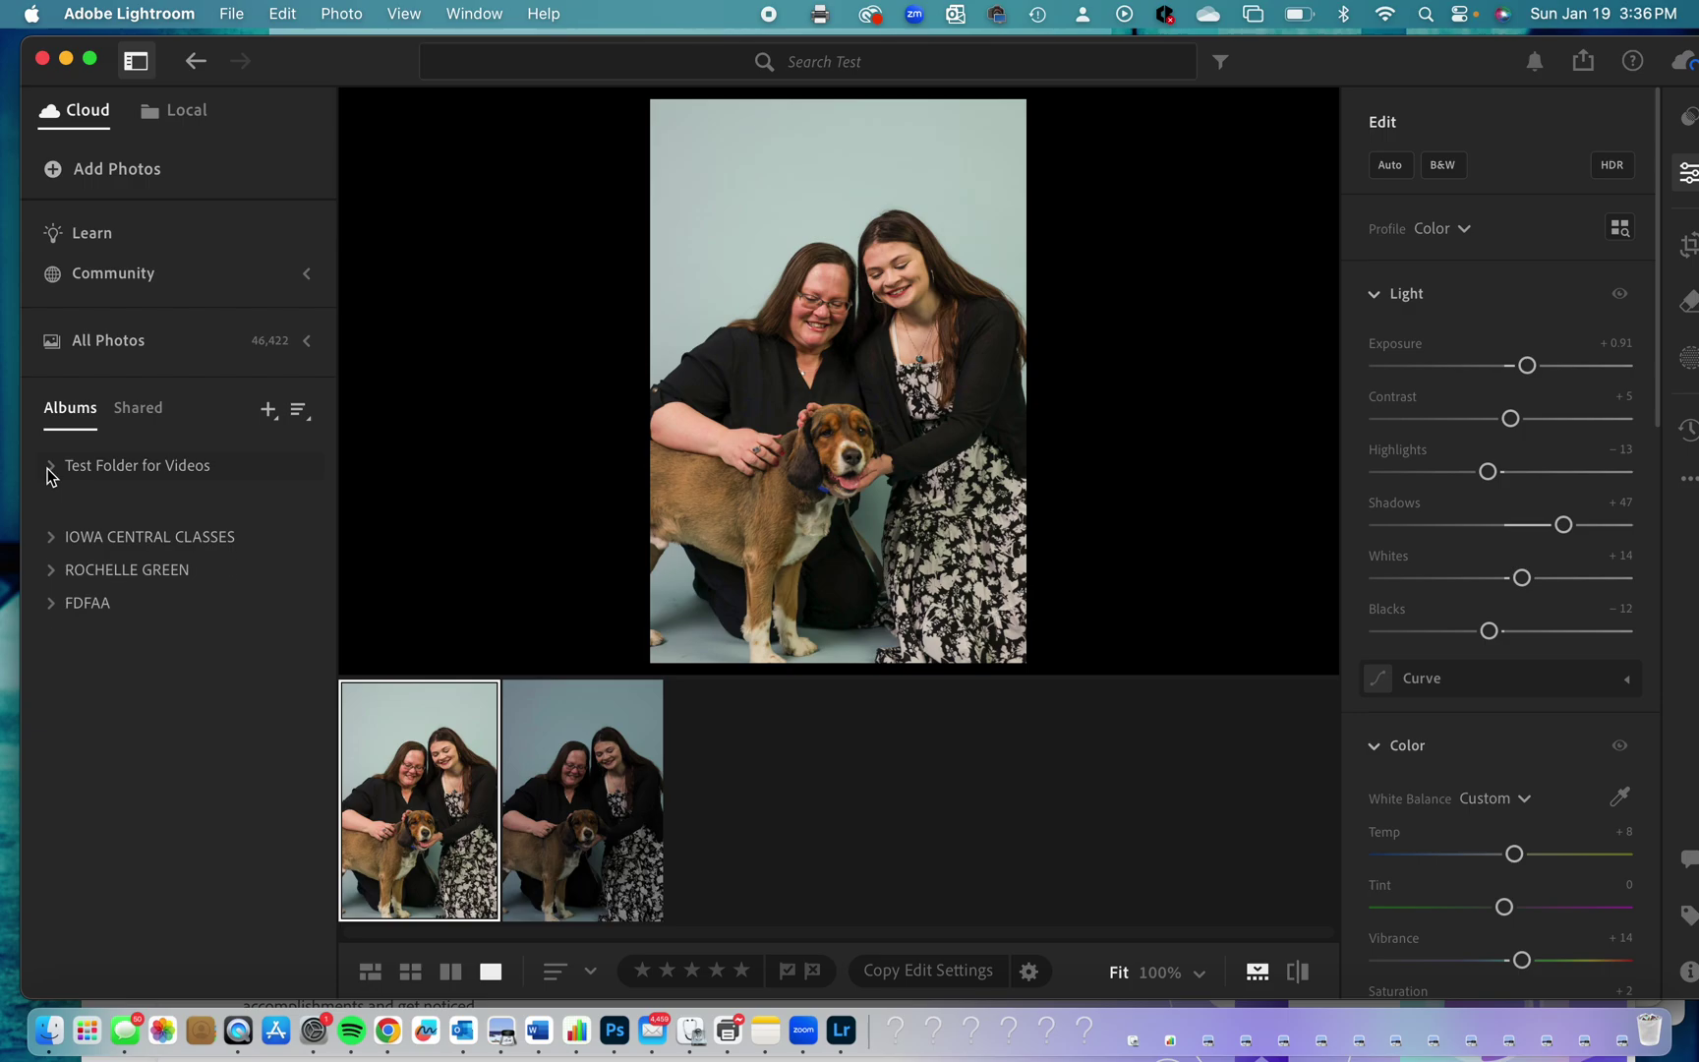
left_click(54, 467)
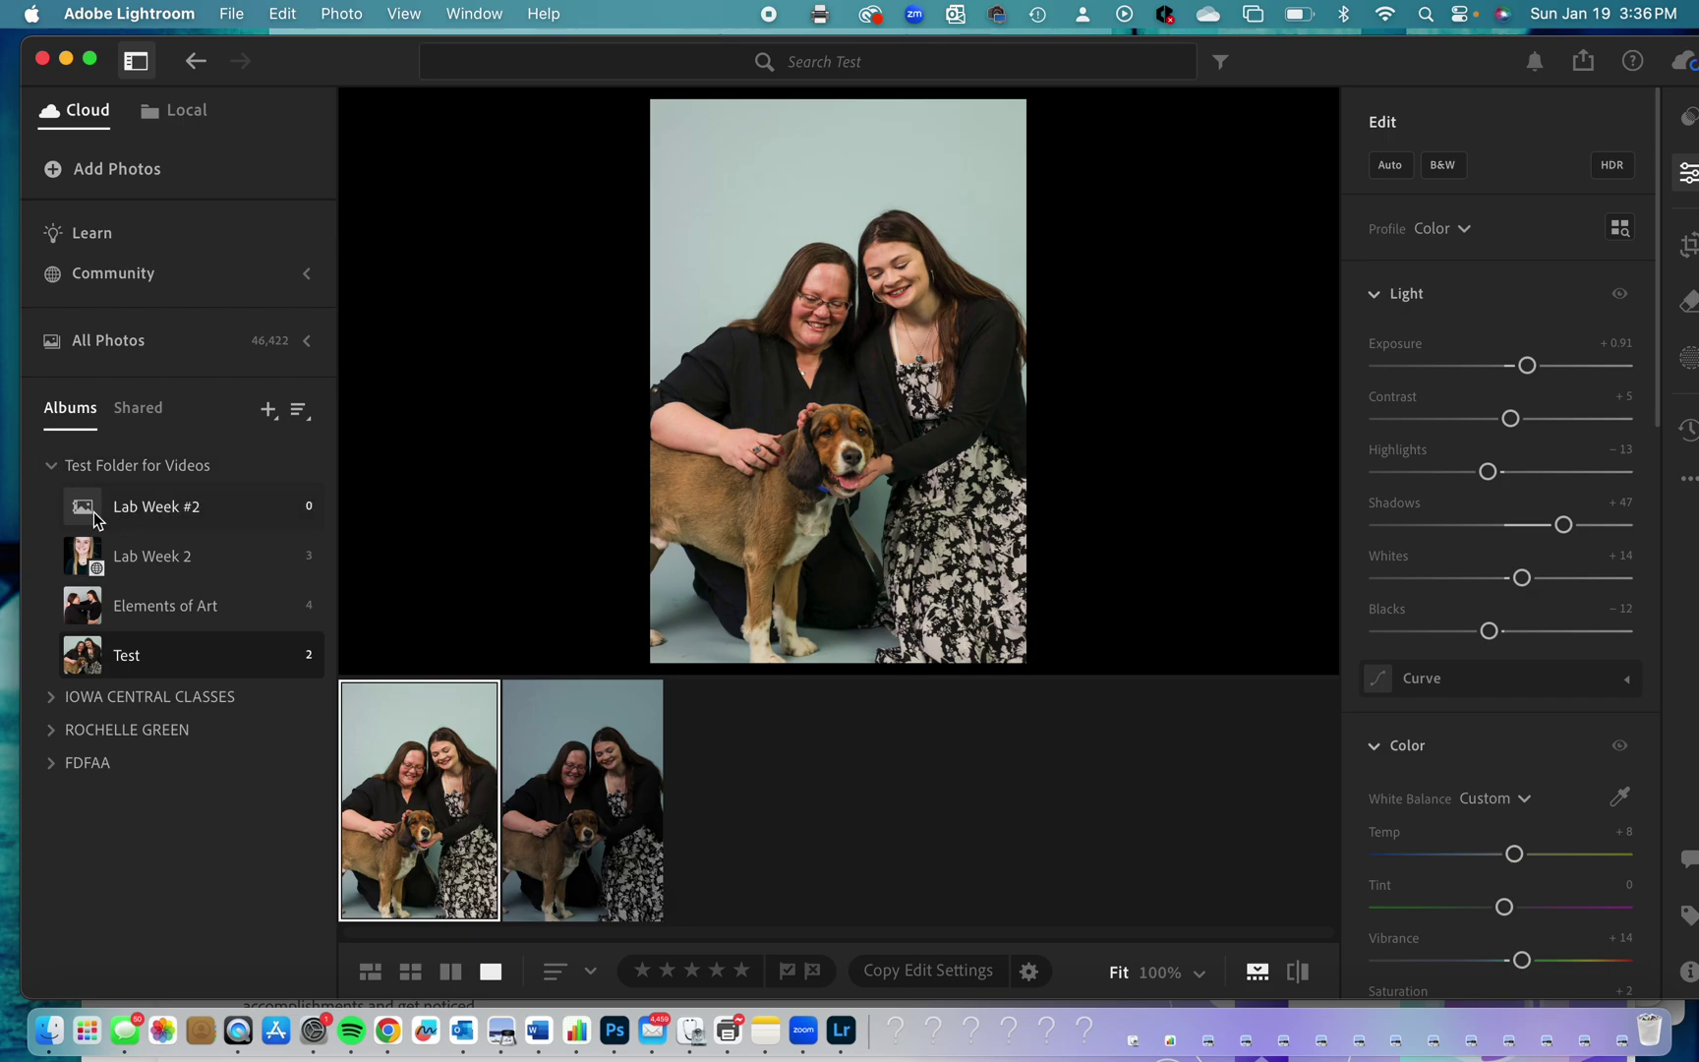
left_click(52, 468)
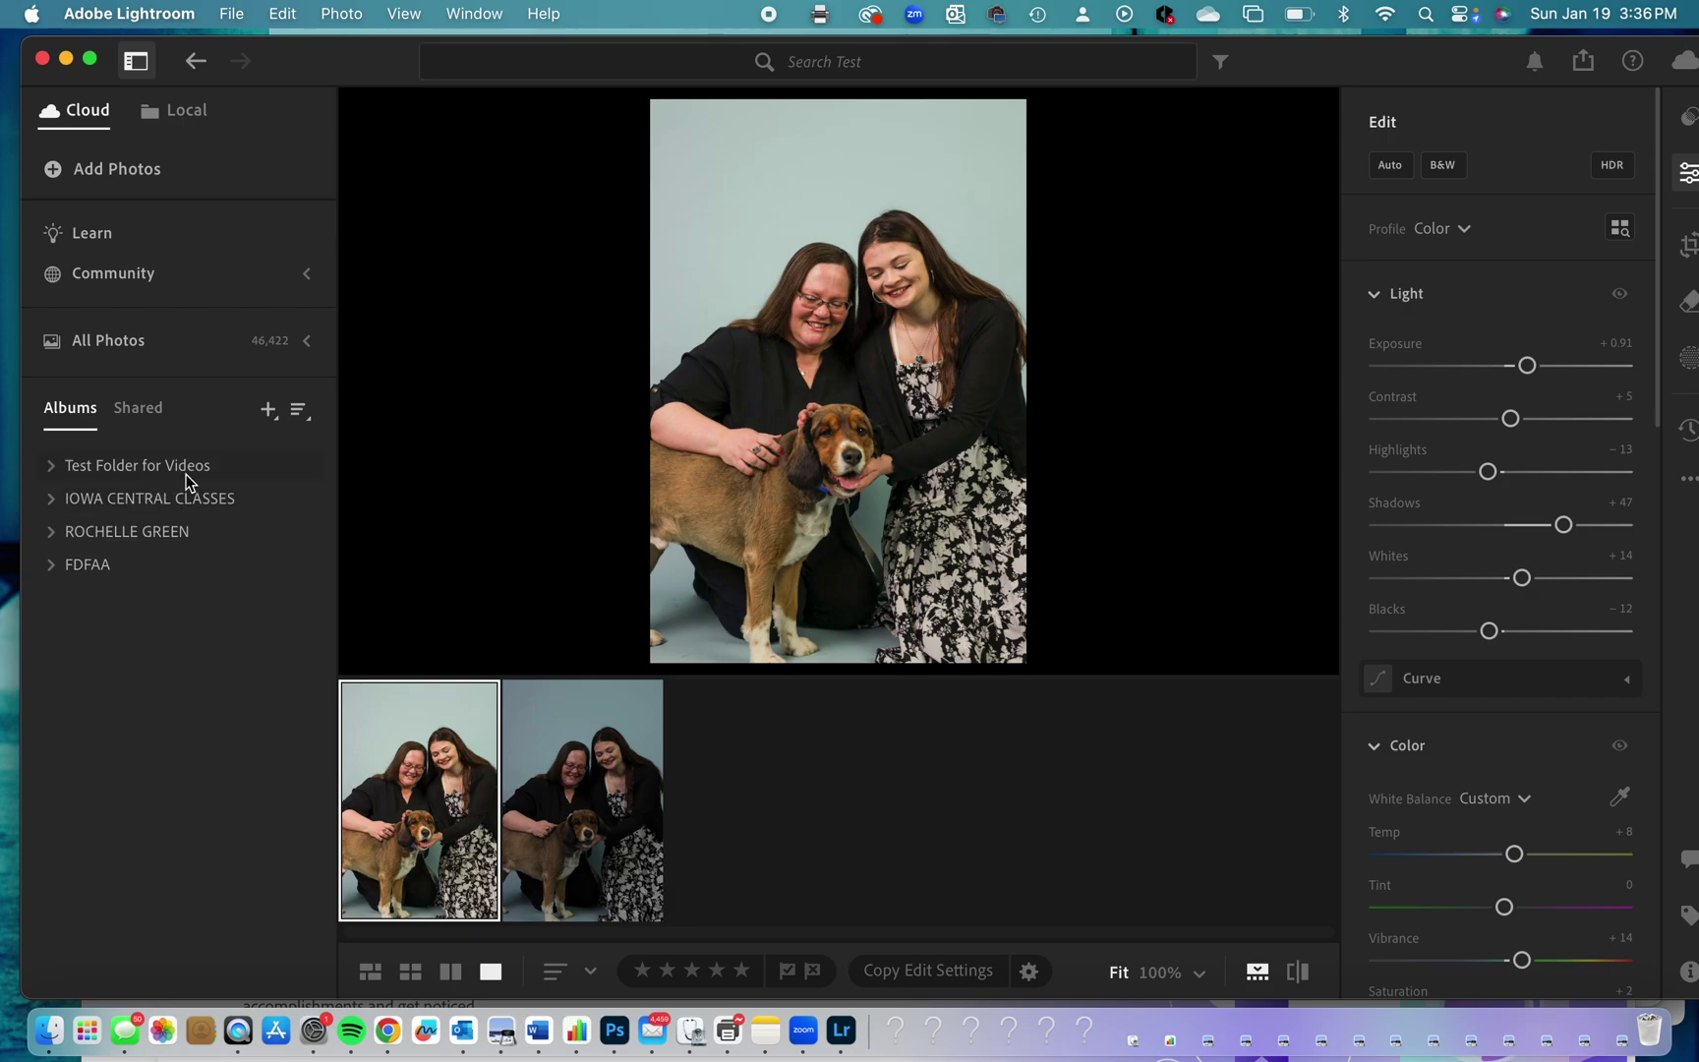
left_click(53, 502)
scroll(139, 647, "down", 10)
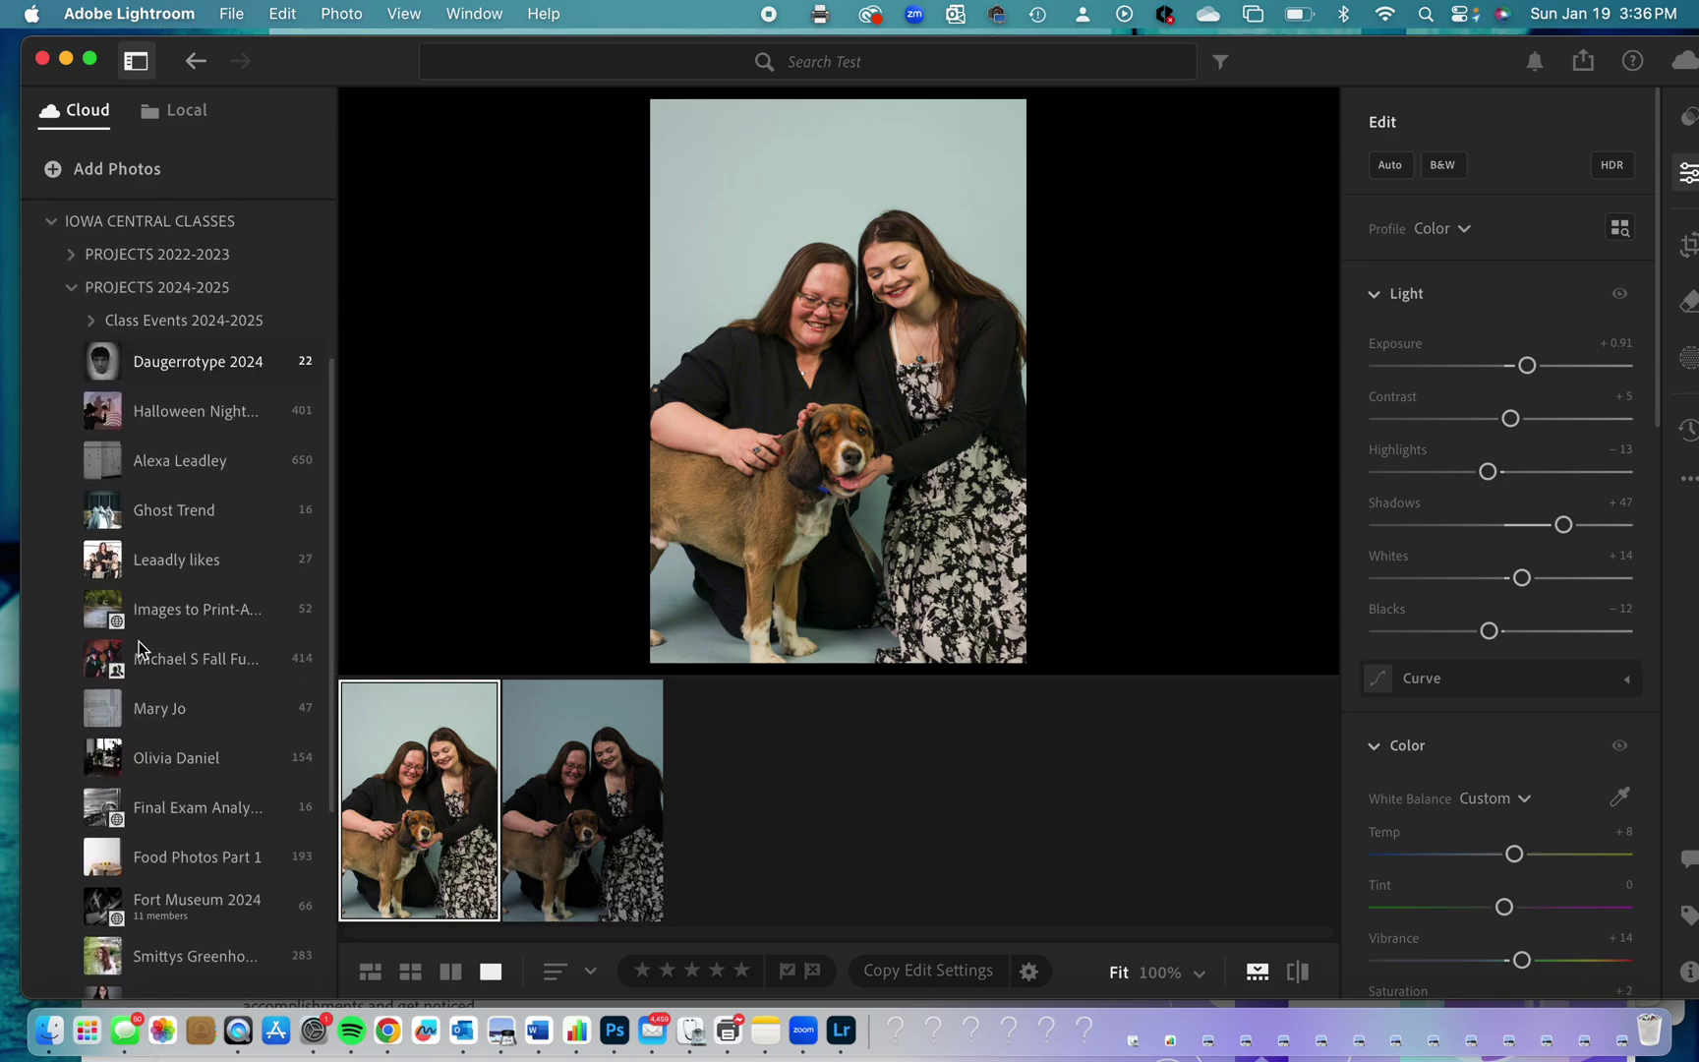
scroll(139, 647, "up", 10)
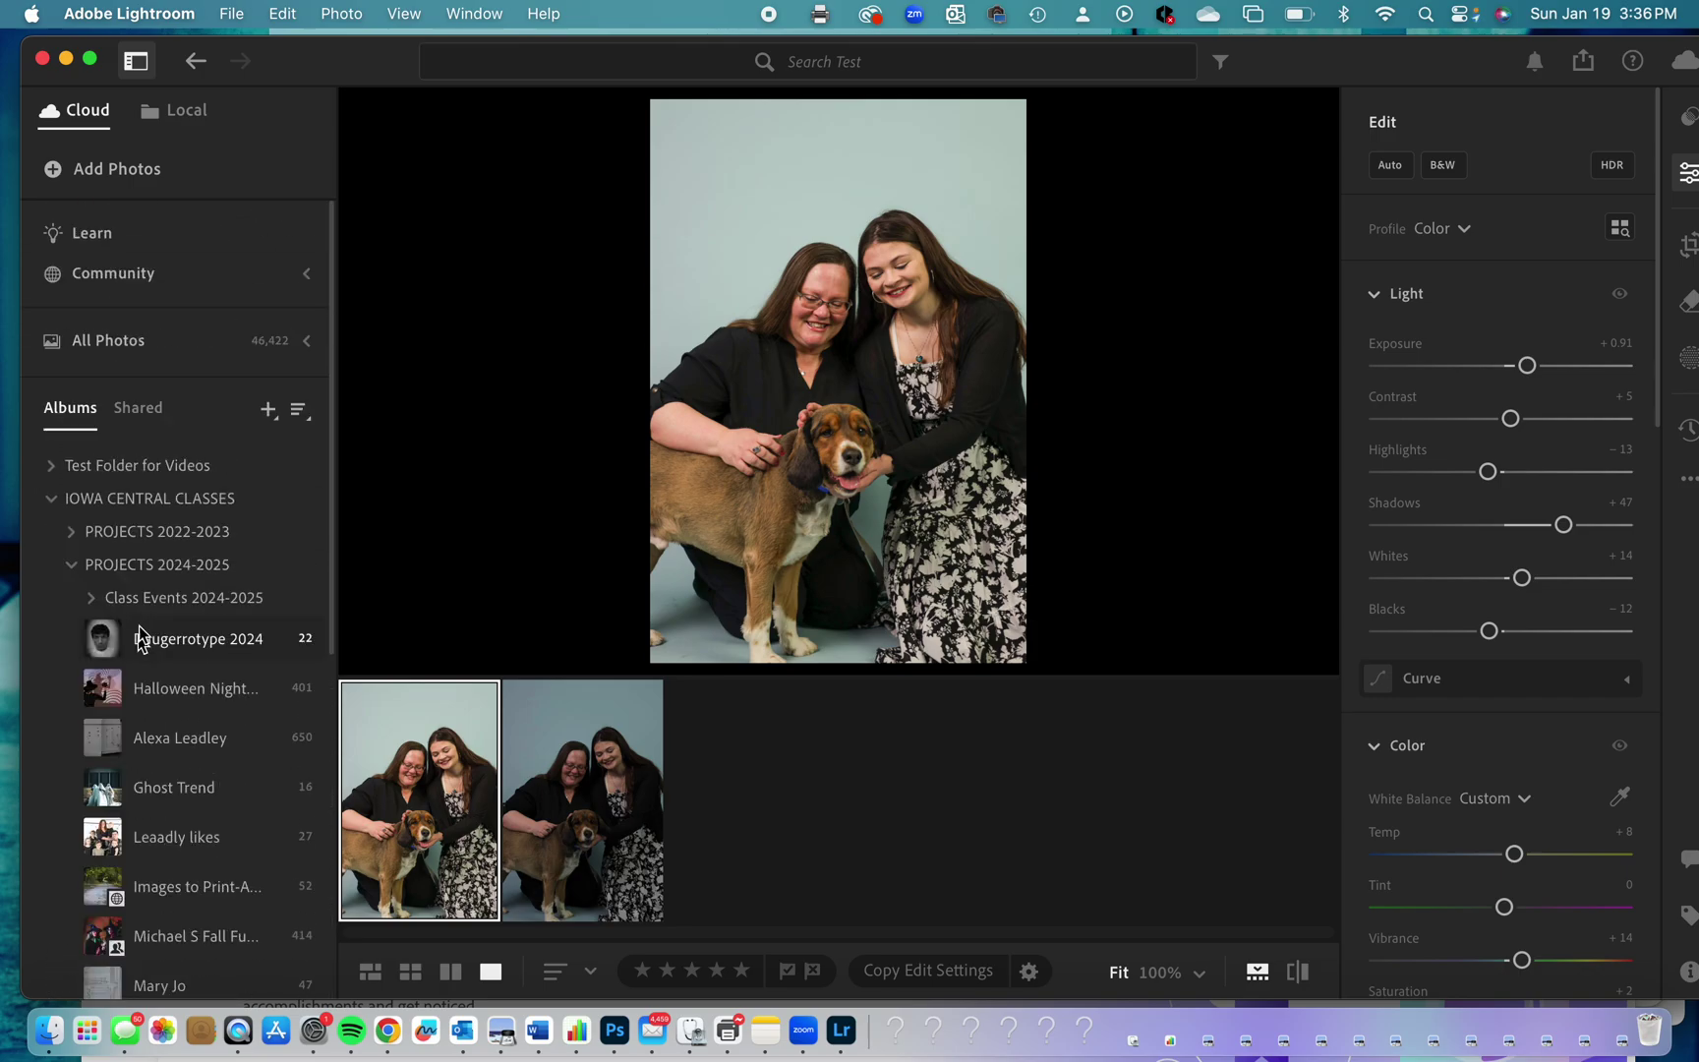
left_click(55, 501)
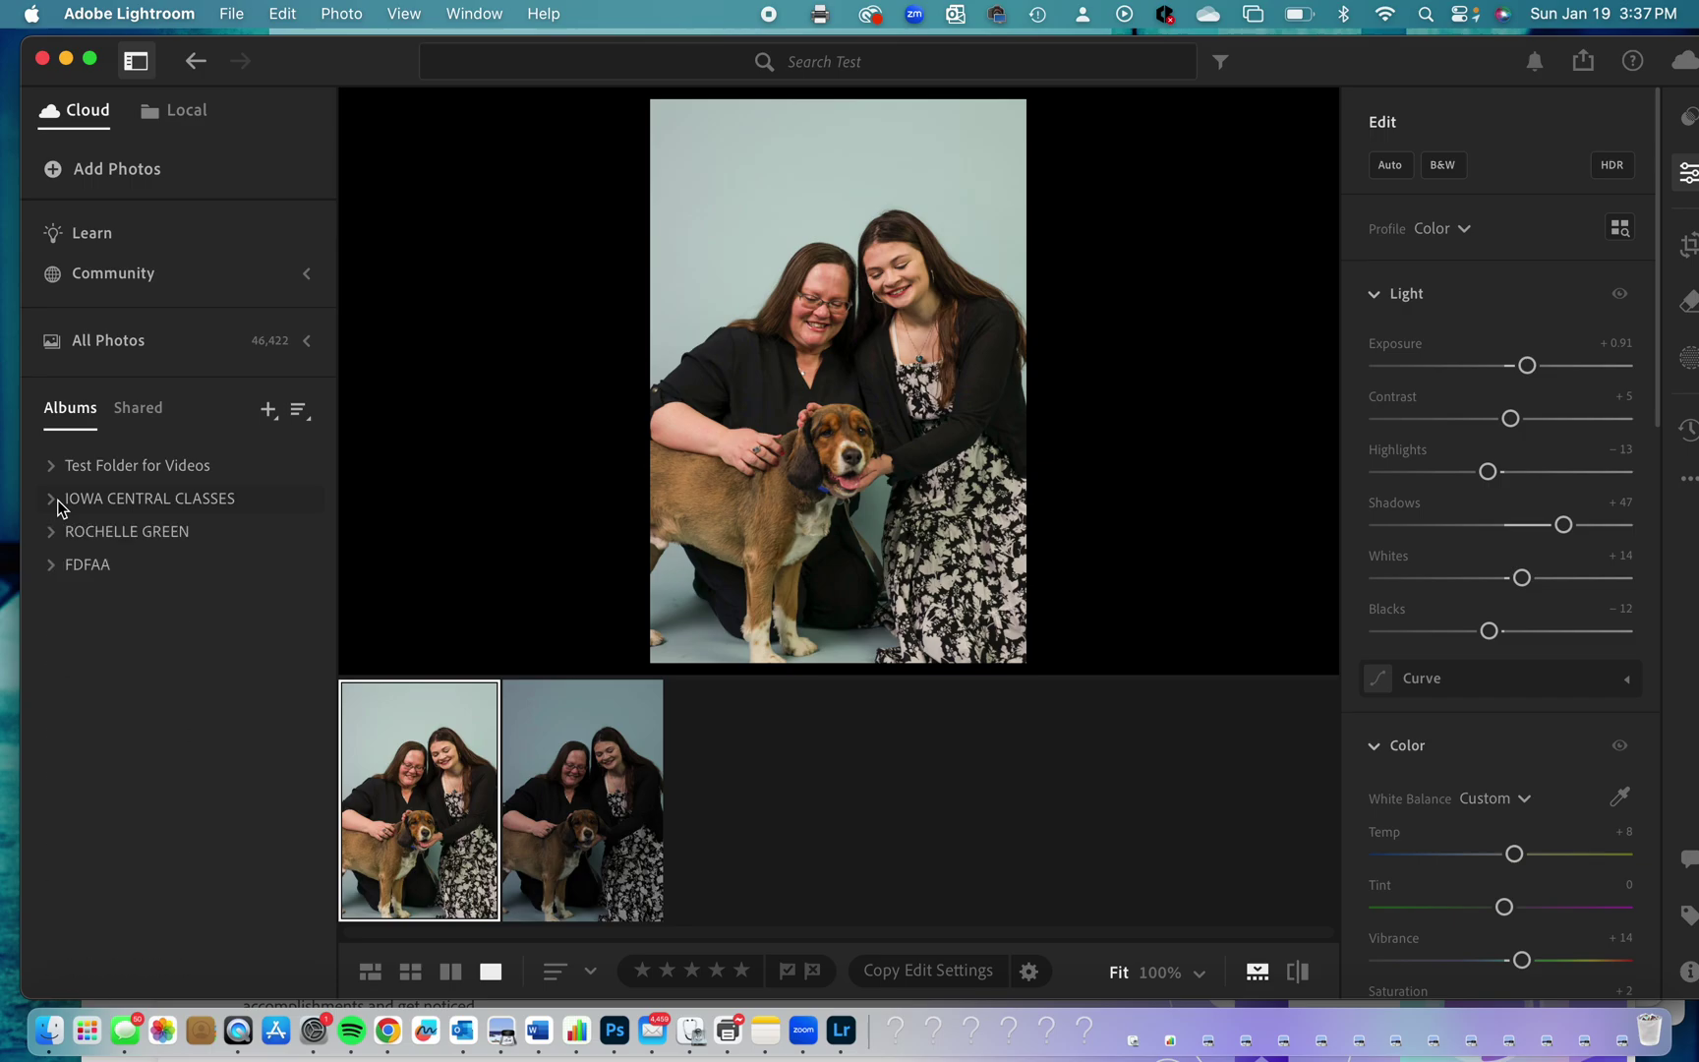